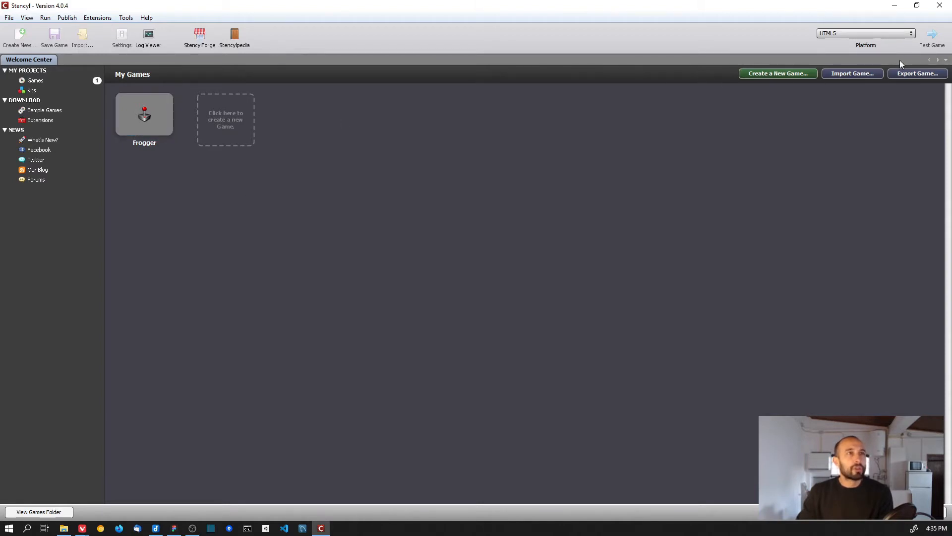
- View the target platforms available for testing the game and close the list without changing the selection
{"action": "left_click", "coordinate": [894, 36]}
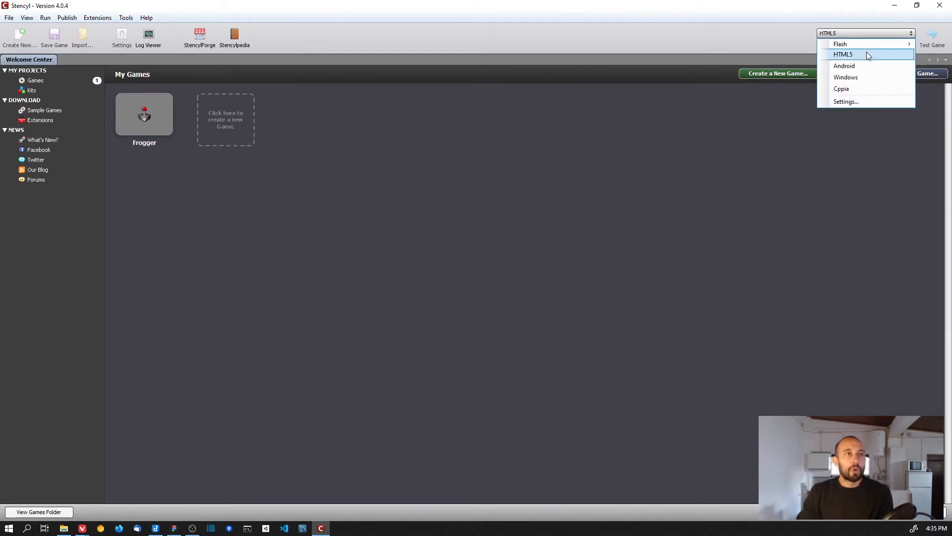
{"action": "mouse_move", "coordinate": [864, 49]}
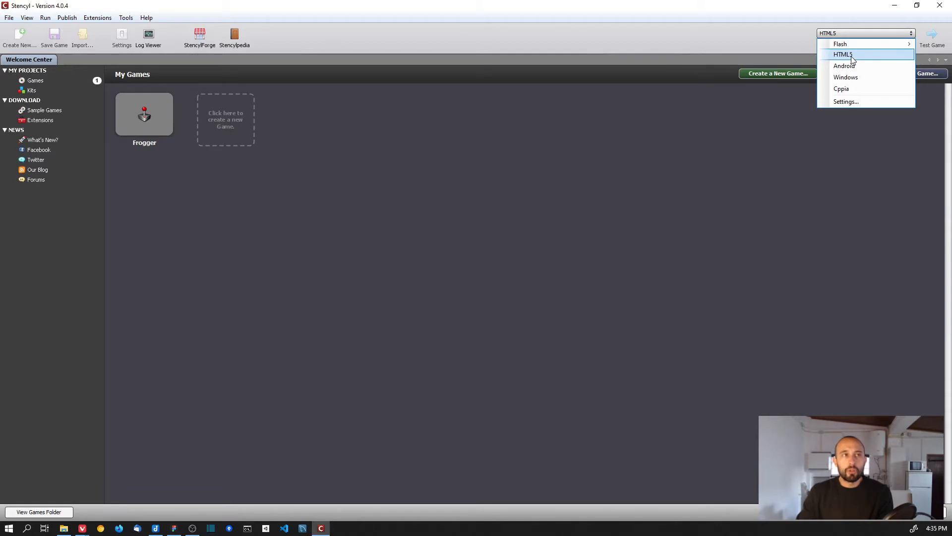
{"action": "left_click", "coordinate": [481, 184]}
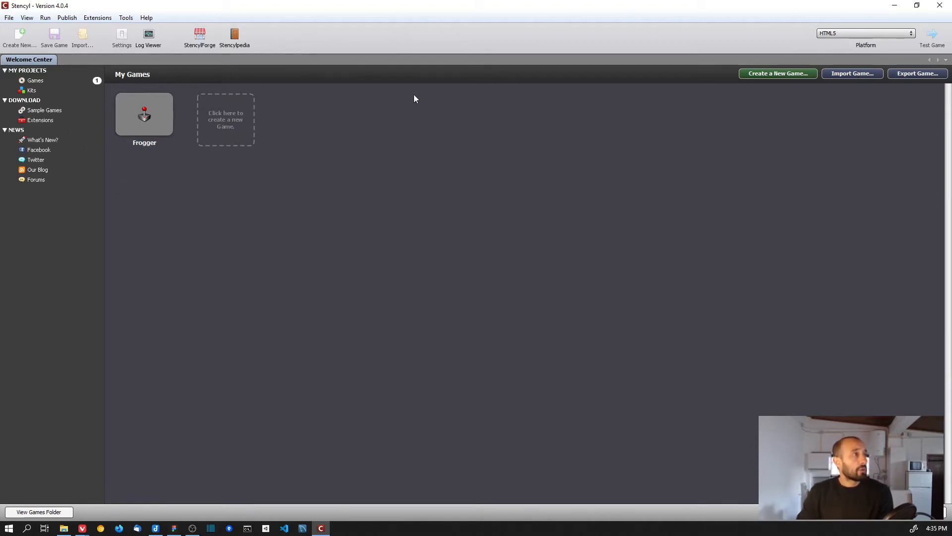
- Browse Stencyl's sample games and kits in the browser, close that page and keep the Frogger game
{"action": "left_click", "coordinate": [226, 128]}
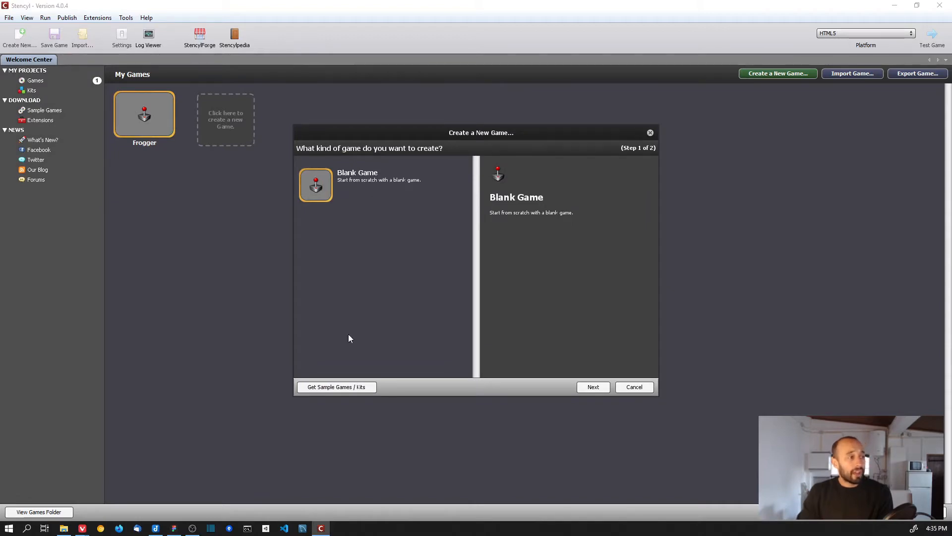
{"action": "key", "text": "alt+Tab"}
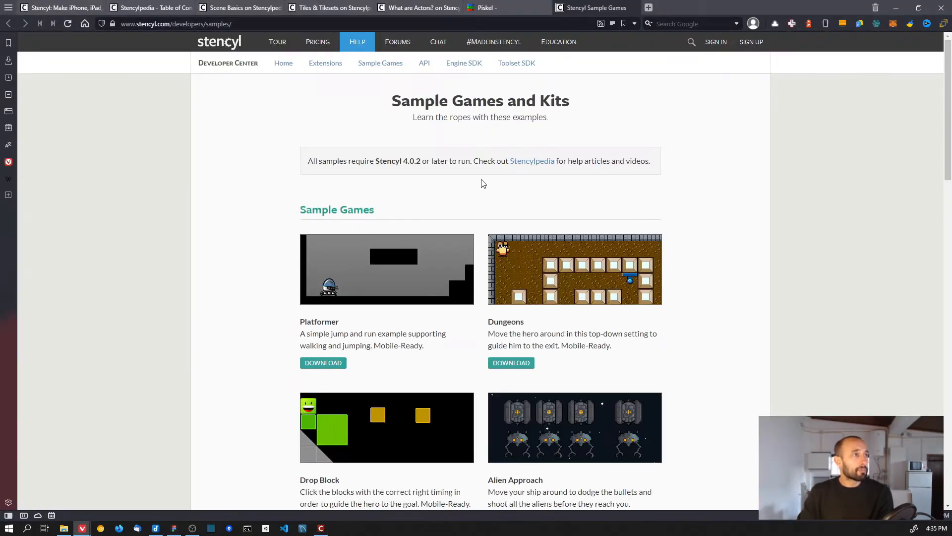
{"action": "scroll", "coordinate": [278, 238], "scroll_direction": "down", "scroll_amount": 3}
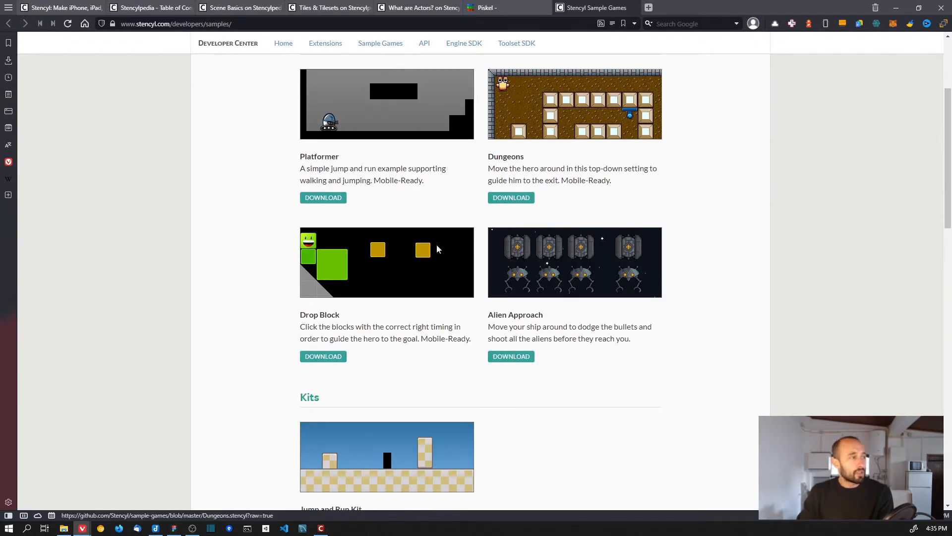
{"action": "scroll", "coordinate": [465, 288], "scroll_direction": "down", "scroll_amount": 3}
{"action": "scroll", "coordinate": [464, 279], "scroll_direction": "down", "scroll_amount": 4}
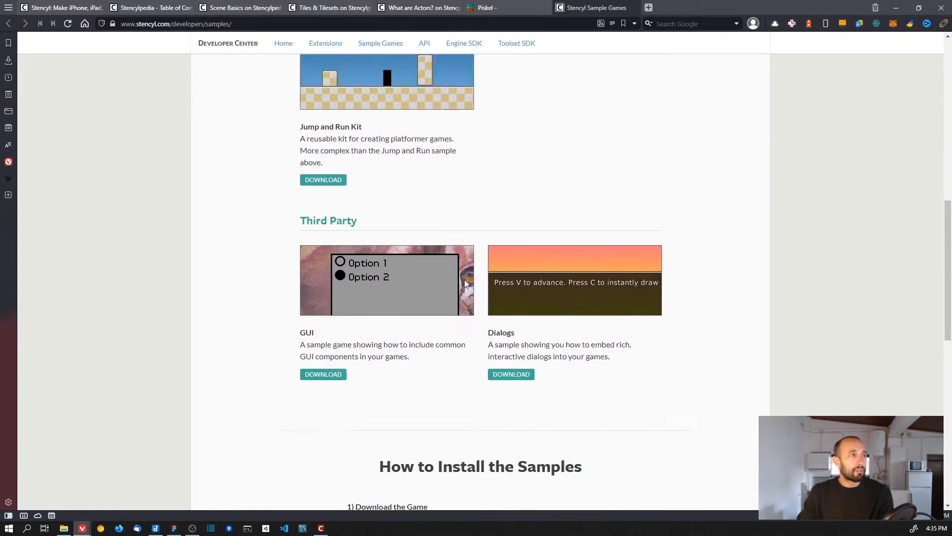
{"action": "scroll", "coordinate": [464, 279], "scroll_direction": "up", "scroll_amount": 7}
{"action": "left_click", "coordinate": [634, 8]}
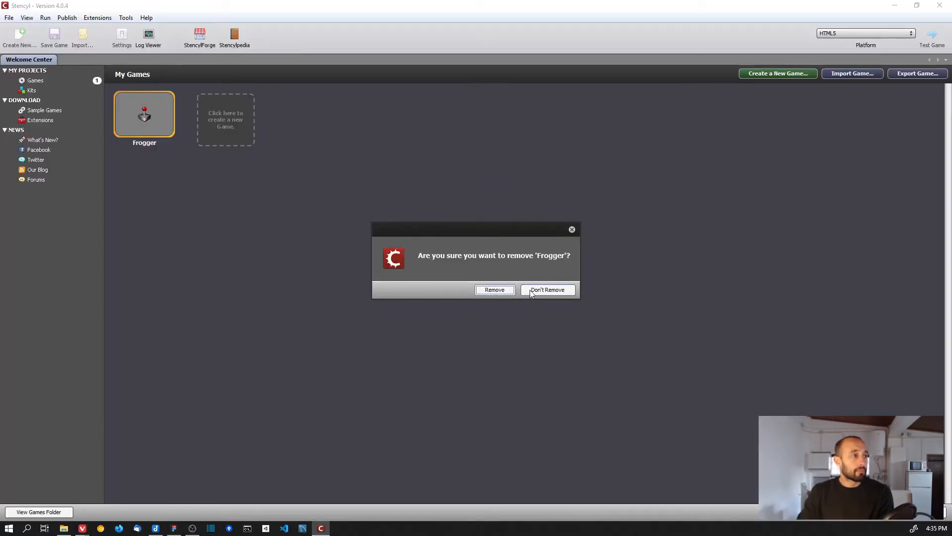
{"action": "left_click", "coordinate": [546, 291]}
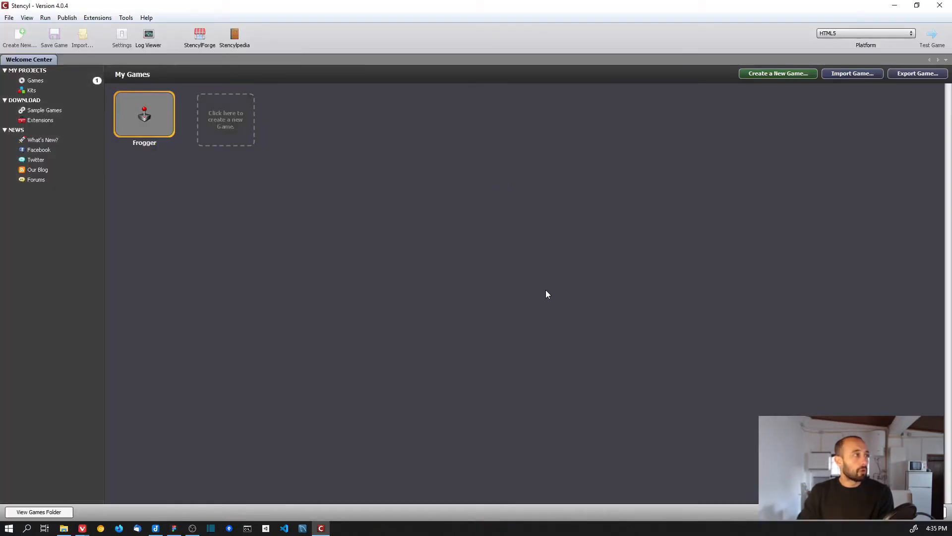
- Start a new game from the Blank Game template and name it Test
{"action": "left_click", "coordinate": [219, 123]}
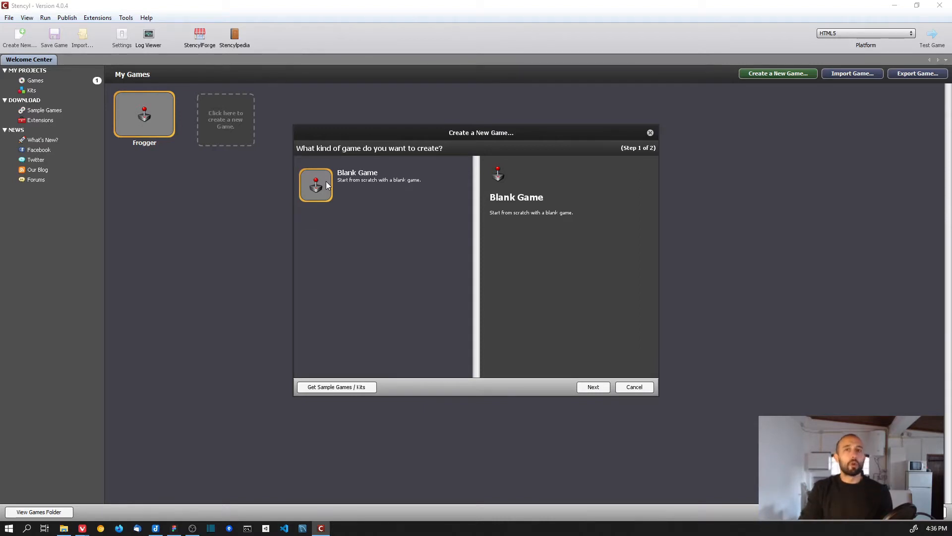
{"action": "left_click", "coordinate": [595, 387]}
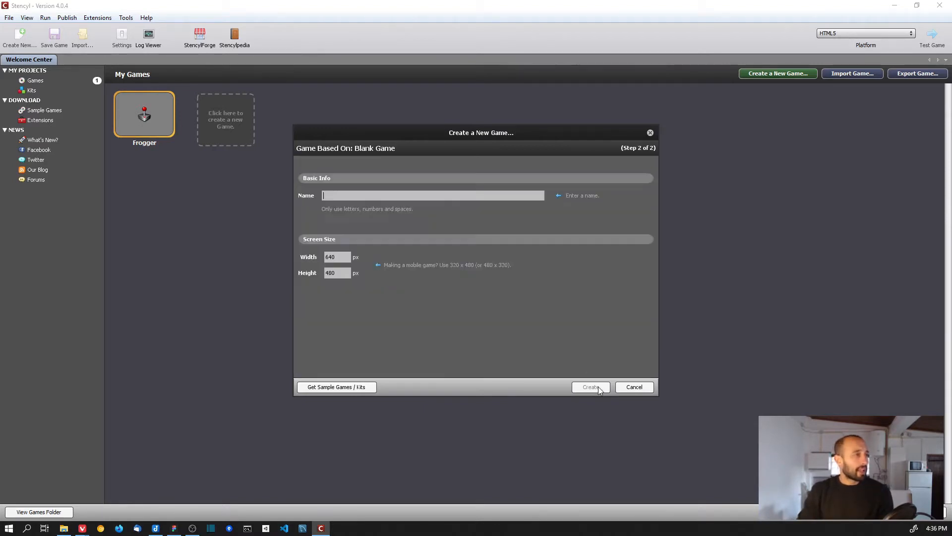
{"action": "type", "text": "Test"}
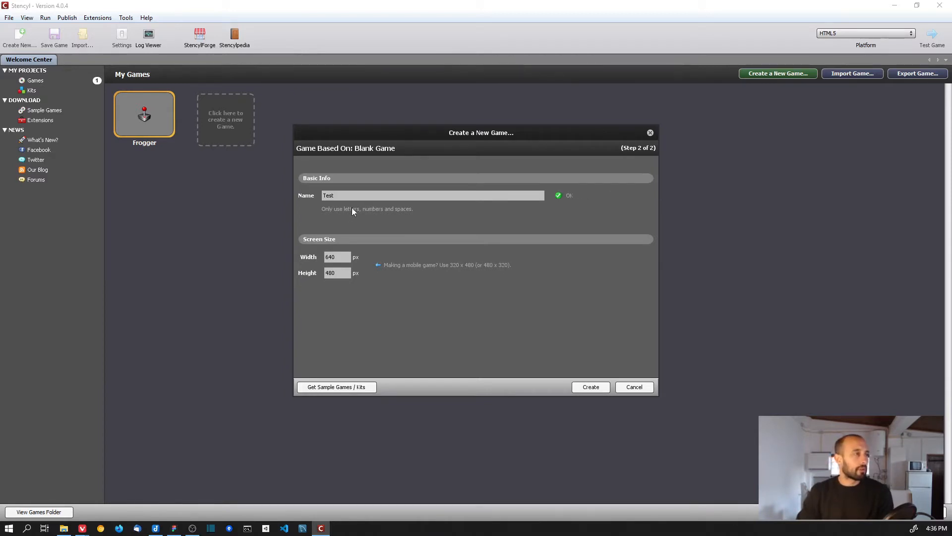
{"action": "key", "text": "Tab"}
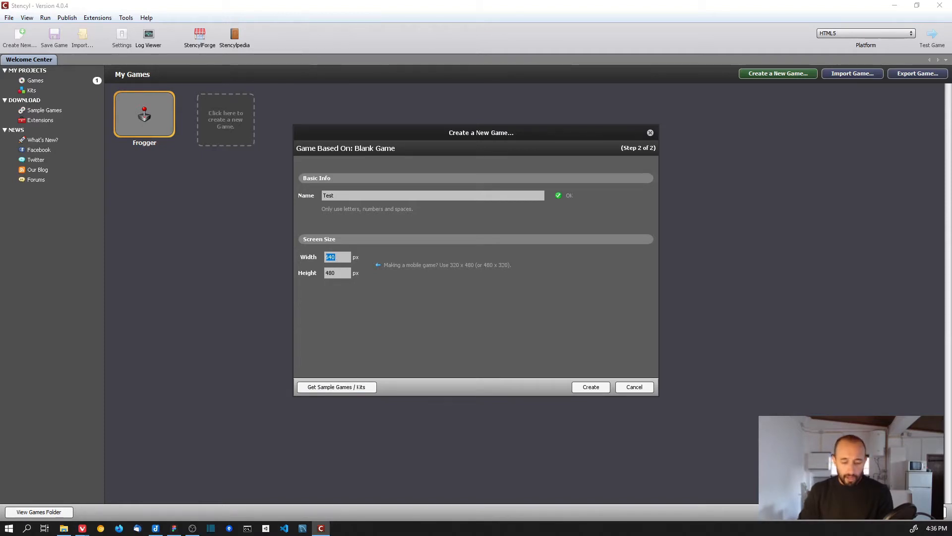
- Switch to the Frogger design in Figma and inspect the game screen frame's width and height
{"action": "key", "text": "alt+Tab"}
{"action": "middle_click_drag", "start_coordinate": [464, 228], "coordinate": [482, 191]}
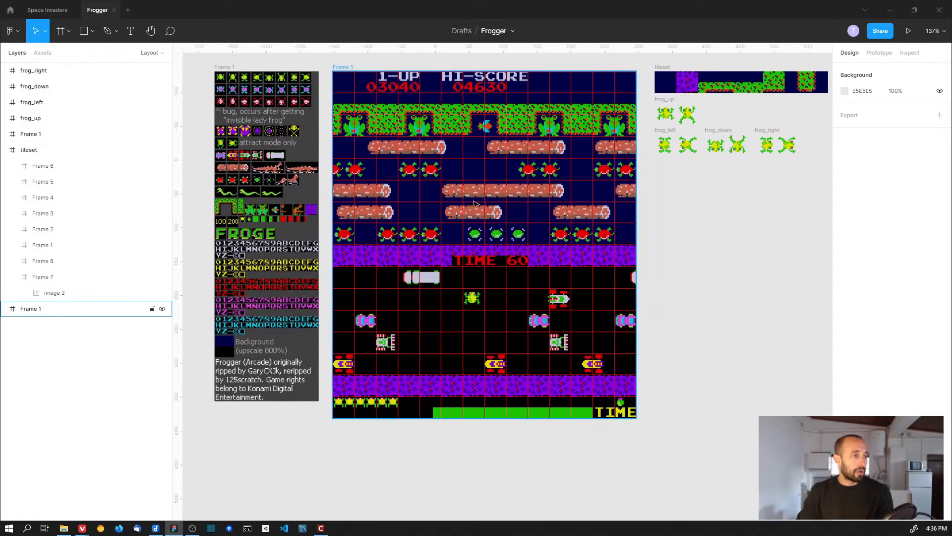
{"action": "left_click", "coordinate": [473, 205]}
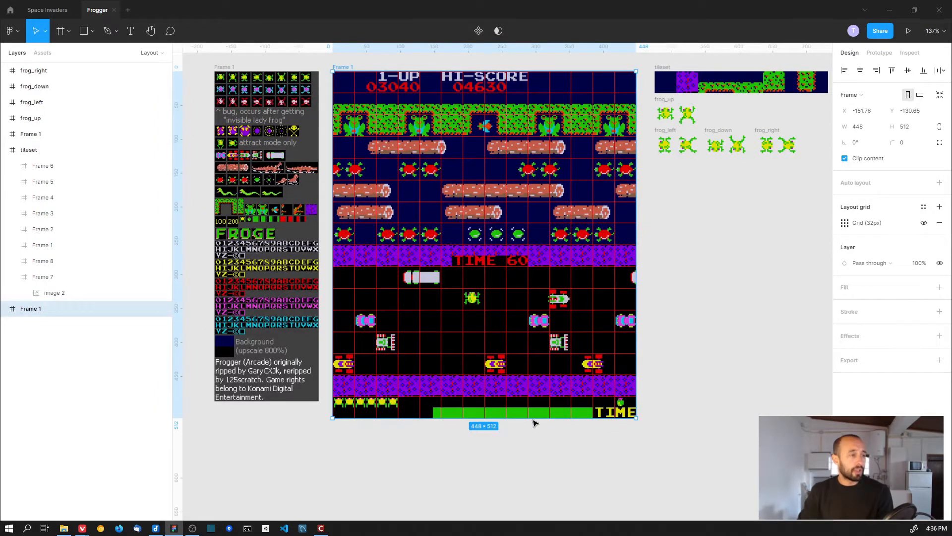
{"action": "left_click", "coordinate": [864, 129]}
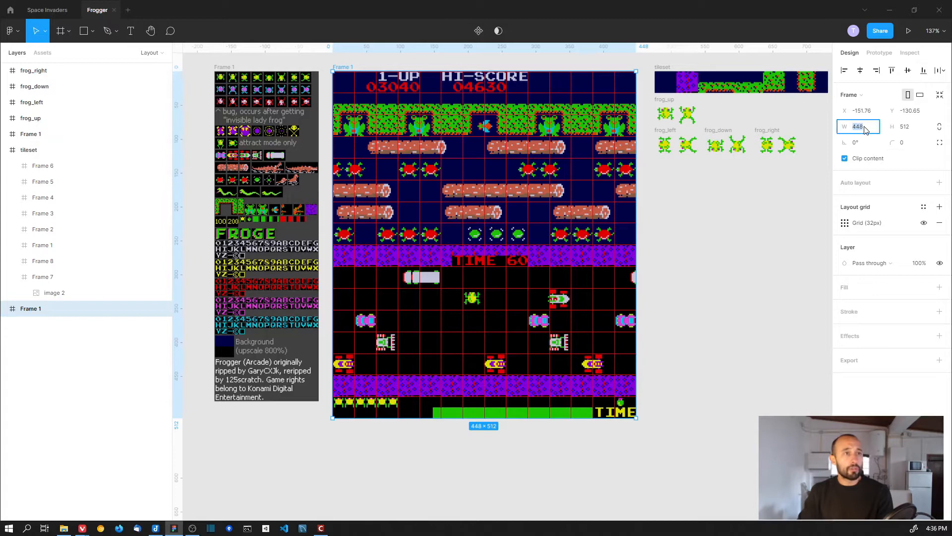
{"action": "left_click", "coordinate": [911, 130]}
{"action": "left_click", "coordinate": [747, 212]}
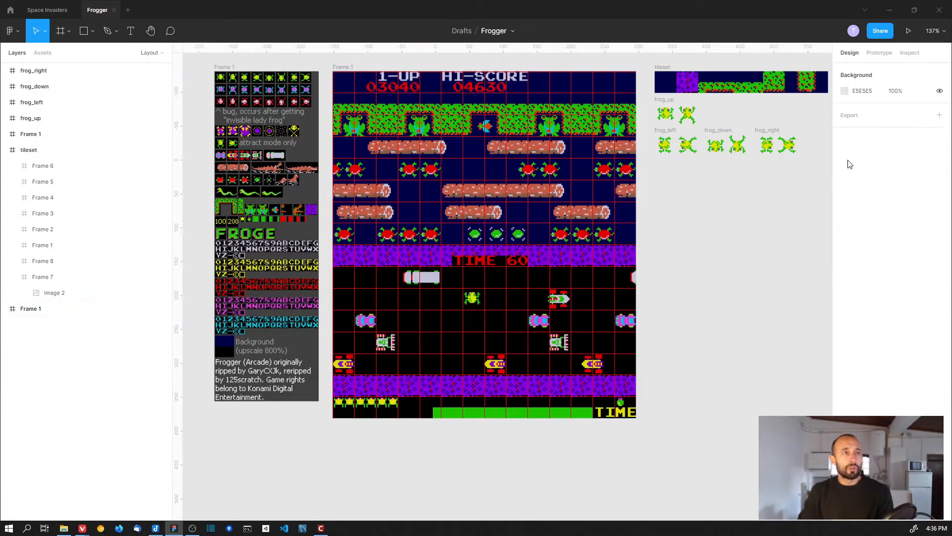
{"action": "left_click", "coordinate": [75, 309]}
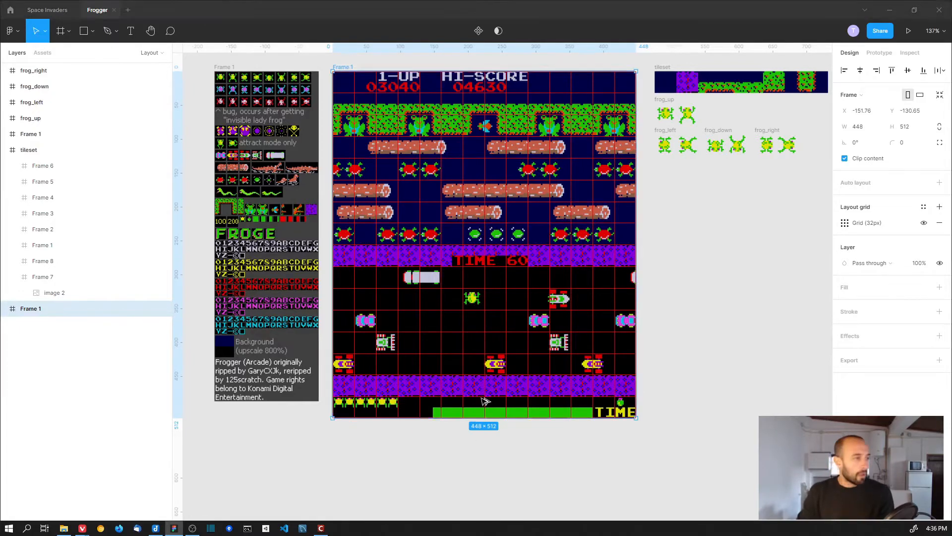
- Switch back to Stencyl and set the new game's screen size to 448 px wide by 512 px high
{"action": "key", "text": "alt+Tab"}
{"action": "type", "text": "448"}
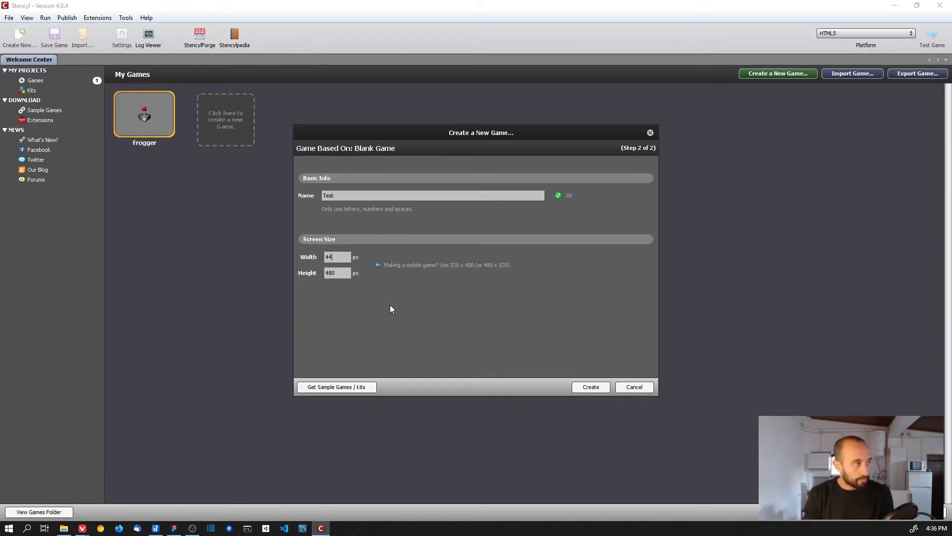
{"action": "key", "text": "Tab"}
{"action": "key", "text": "BackSpace"}
{"action": "key", "text": "BackSpace"}
{"action": "key", "text": "BackSpace"}
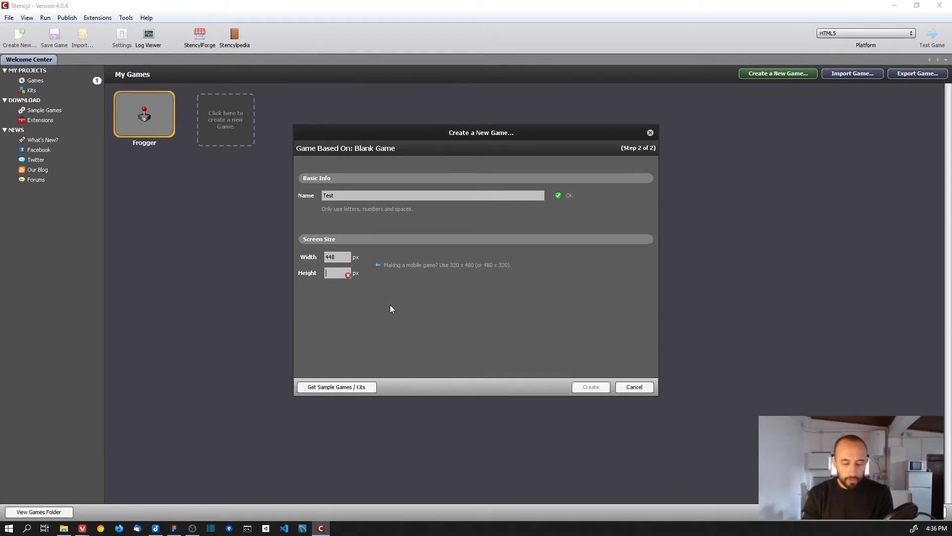
{"action": "type", "text": "512"}
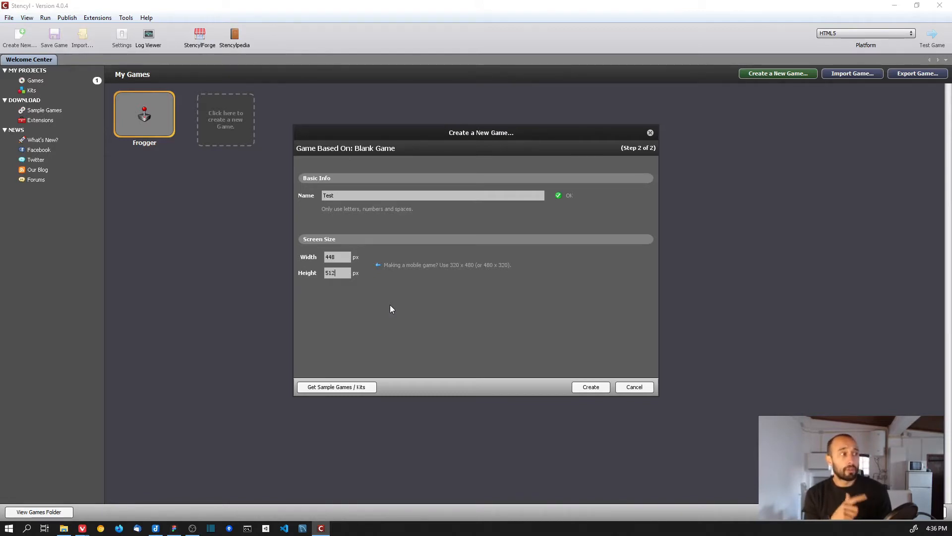
- Recheck the game screen frame in Figma, switch back to Stencyl and create the Test game
{"action": "key", "text": "alt+Tab"}
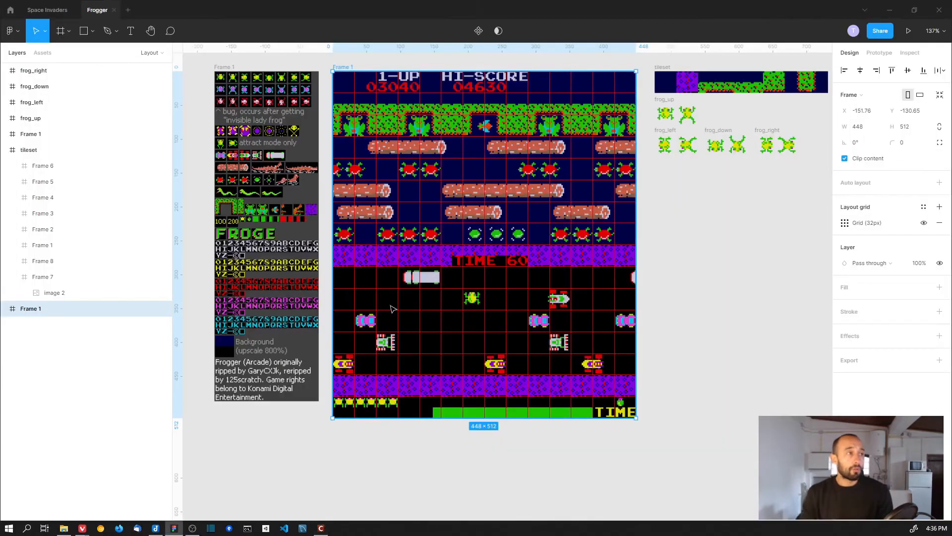
{"action": "middle_click_drag", "start_coordinate": [450, 172], "coordinate": [447, 200]}
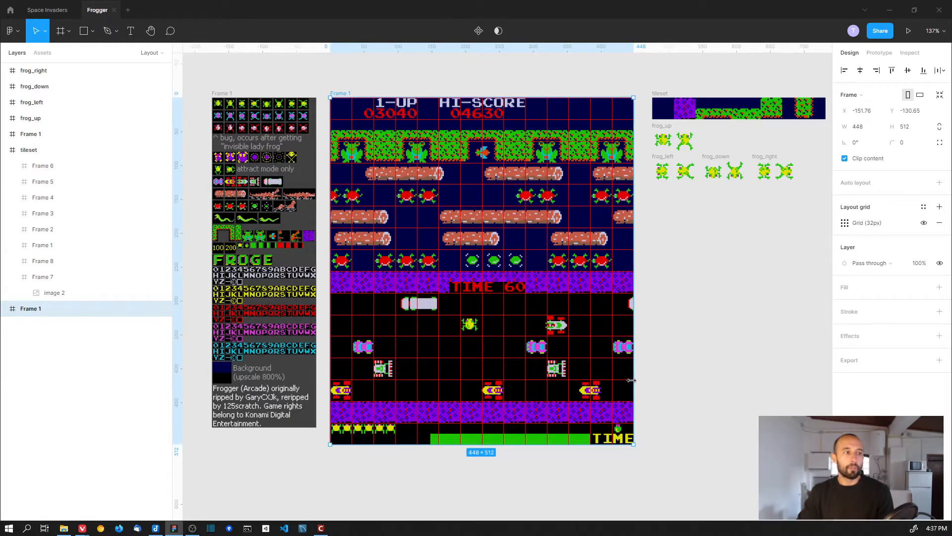
{"action": "key", "text": "alt+Tab"}
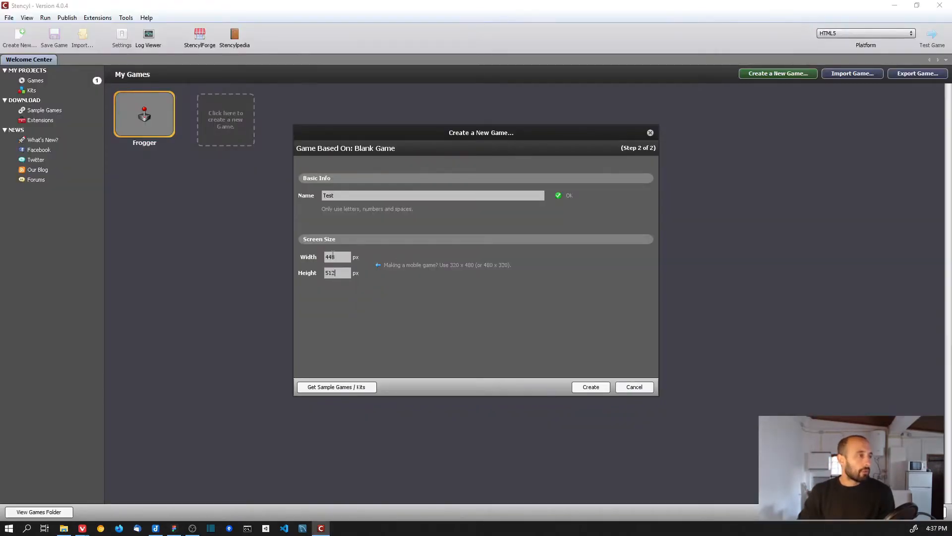
{"action": "left_click", "coordinate": [600, 387]}
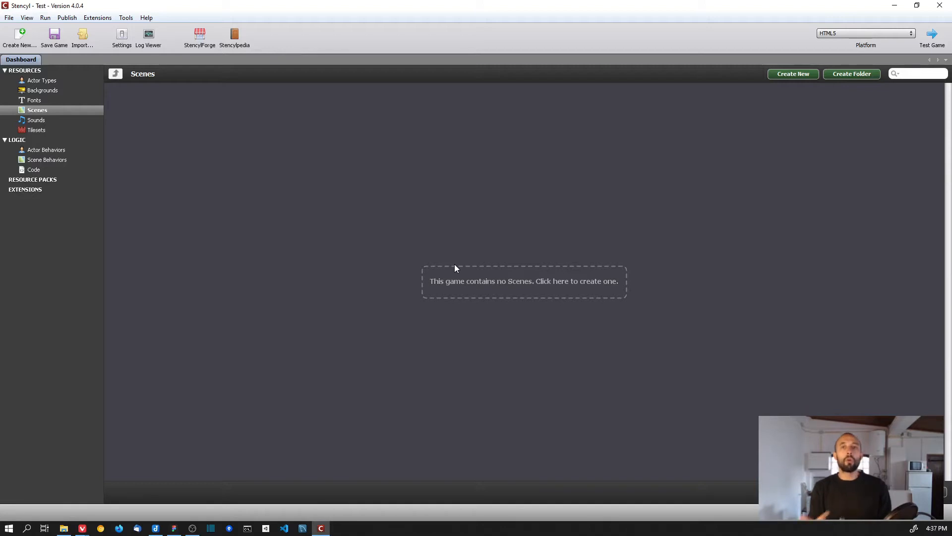
- Create a scene named main, 14 by 16 tiles of 32 px, with a solid black background
{"action": "left_click", "coordinate": [494, 278]}
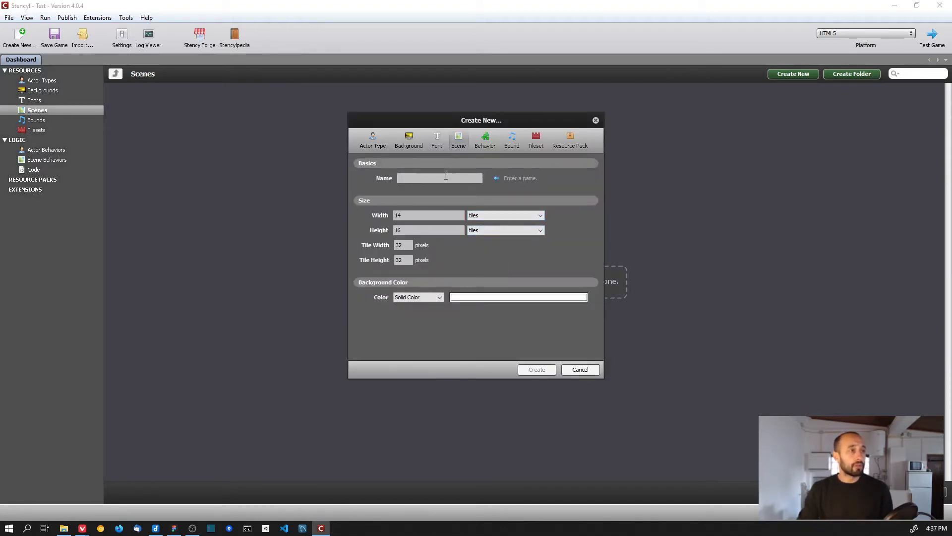
{"action": "type", "text": "main"}
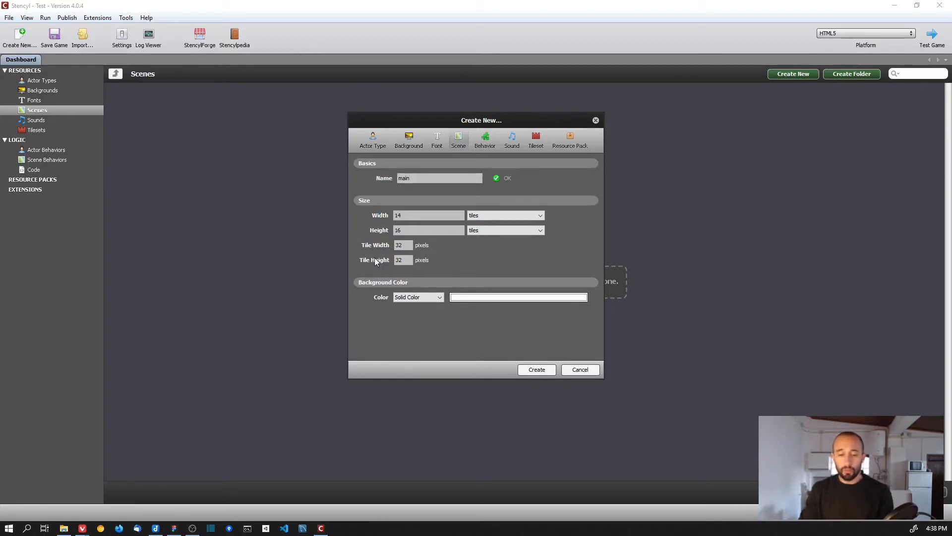
{"action": "key", "text": "alt+Tab"}
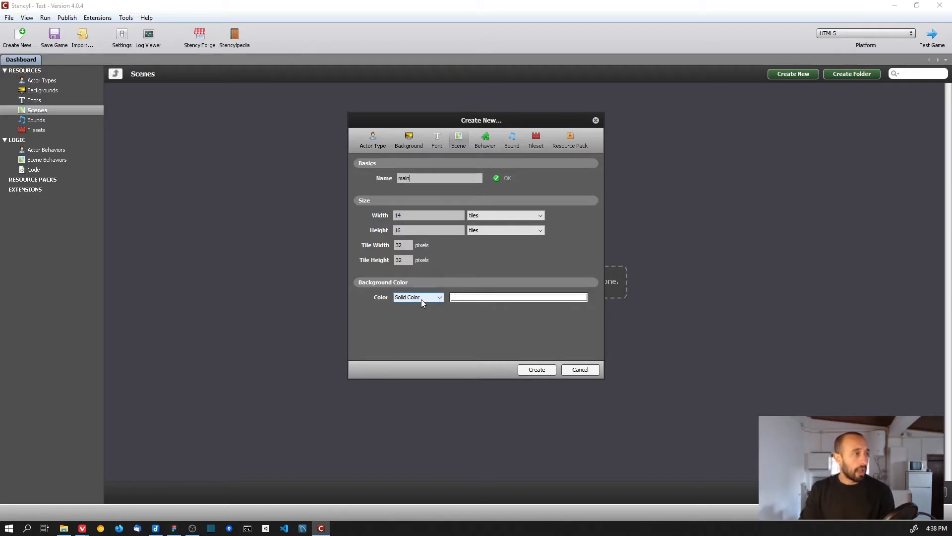
{"action": "left_click", "coordinate": [486, 299]}
{"action": "left_click", "coordinate": [519, 323]}
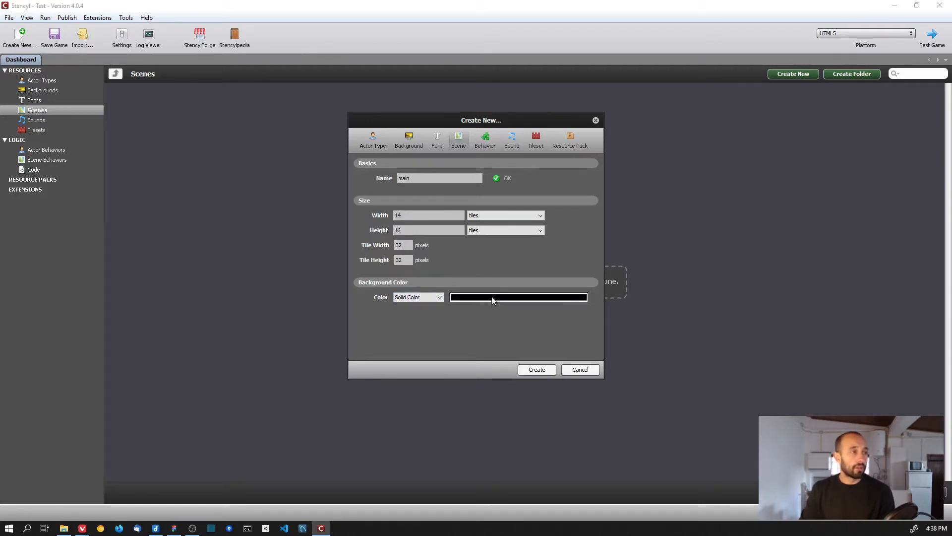
{"action": "key", "text": "alt+Tab"}
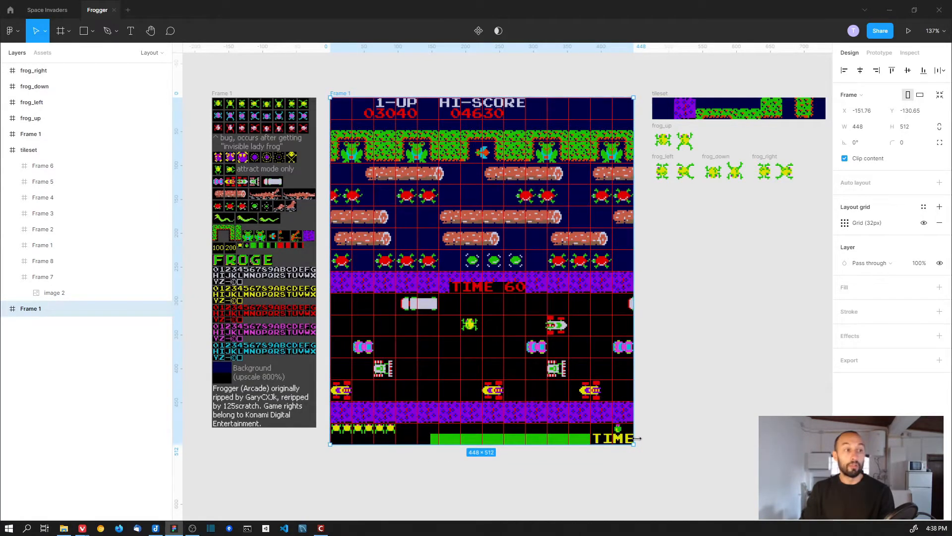
{"action": "key", "text": "alt+Tab"}
{"action": "left_click", "coordinate": [537, 369]}
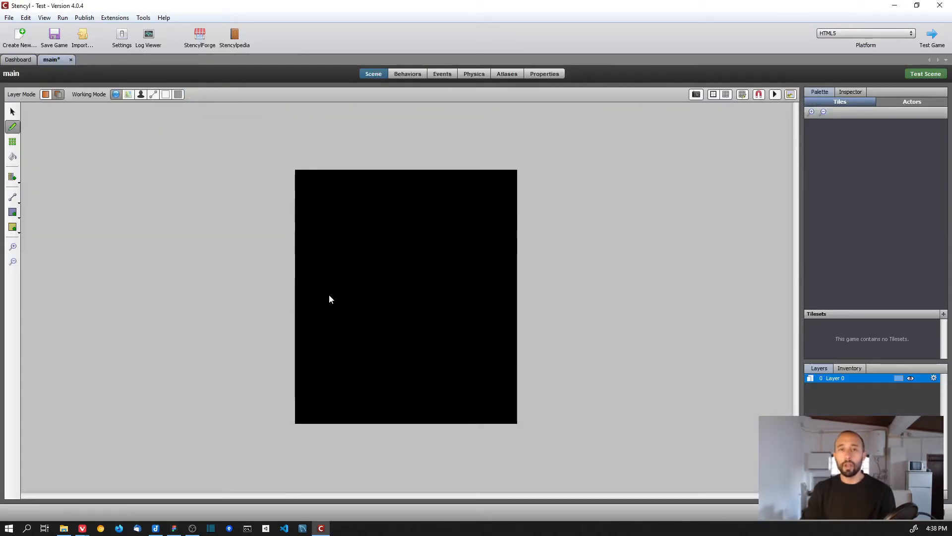
- Compare the Frogger frame's layout in Figma with the empty main scene in Stencyl and switch to the browser
{"action": "key", "text": "alt+Tab"}
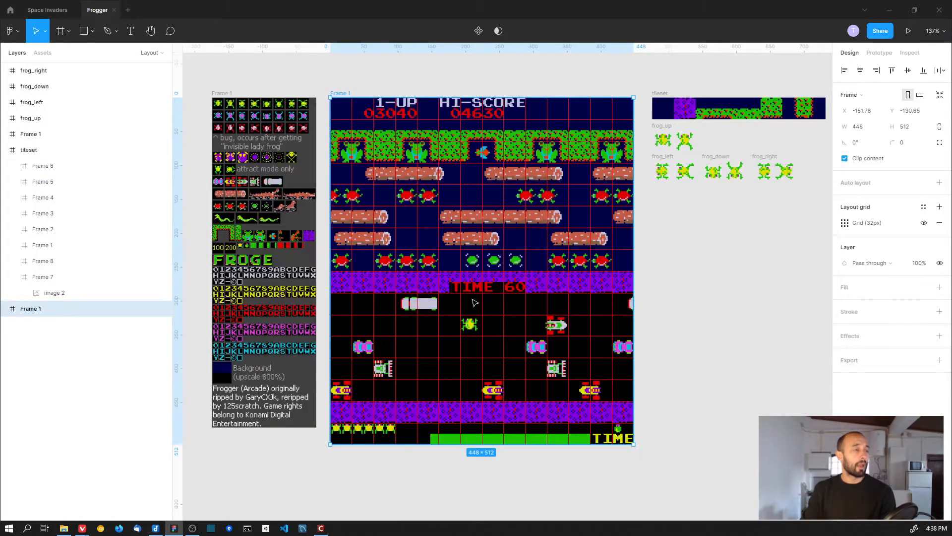
{"action": "scroll", "coordinate": [360, 353], "scroll_direction": "up", "scroll_amount": 1}
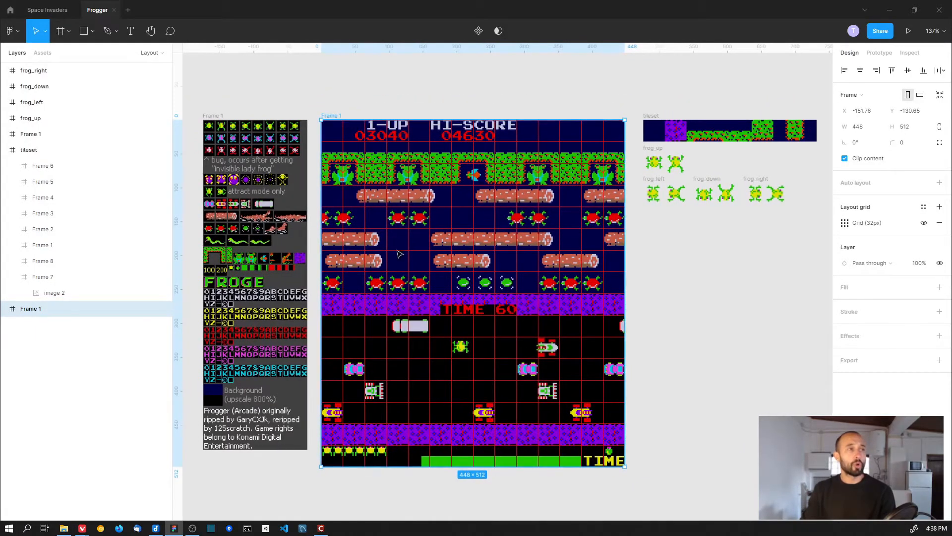
{"action": "key", "text": "alt+Tab"}
{"action": "key", "text": "alt+Tab"}
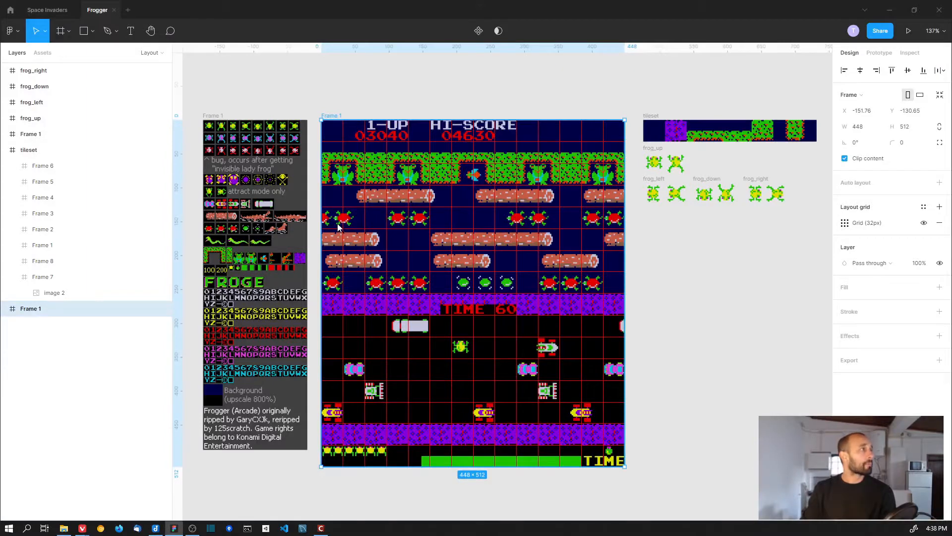
{"action": "key", "text": "alt+Tab"}
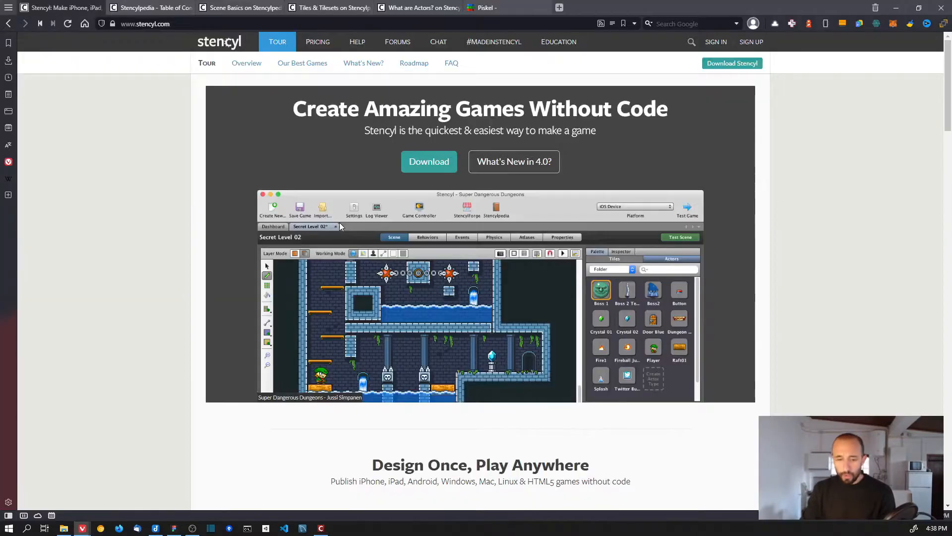
- Look over the Stencylpedia table of contents and the Scene Basics article's tiles section in the browser, and return to Stencyl
{"action": "key", "text": "alt+Tab"}
{"action": "left_click", "coordinate": [146, 8]}
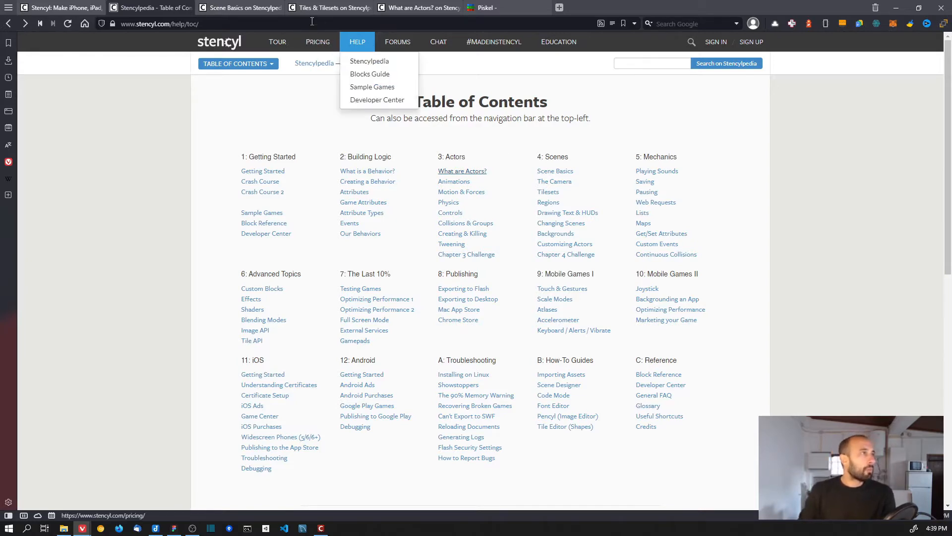
{"action": "left_click", "coordinate": [254, 8]}
{"action": "scroll", "coordinate": [366, 185], "scroll_direction": "down", "scroll_amount": 2}
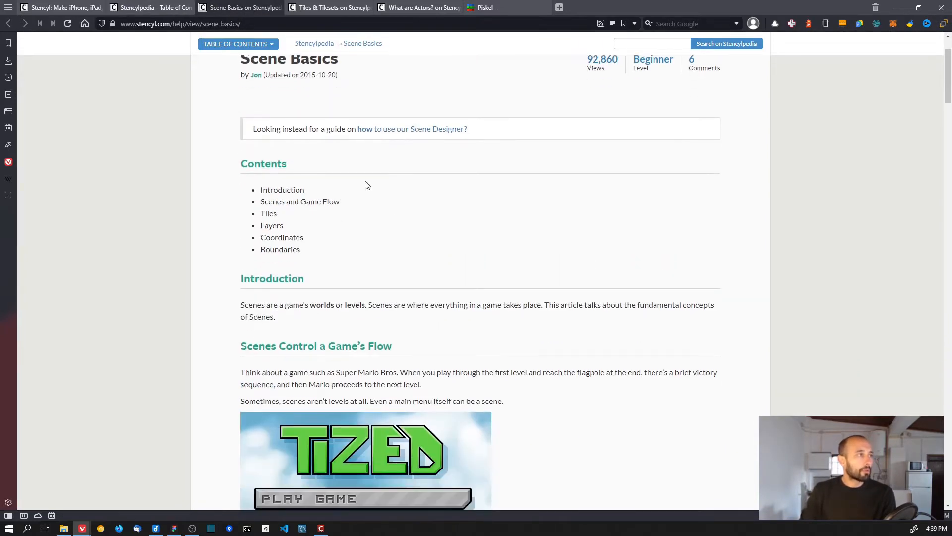
{"action": "scroll", "coordinate": [367, 185], "scroll_direction": "down", "scroll_amount": 5}
{"action": "scroll", "coordinate": [471, 285], "scroll_direction": "down", "scroll_amount": 12}
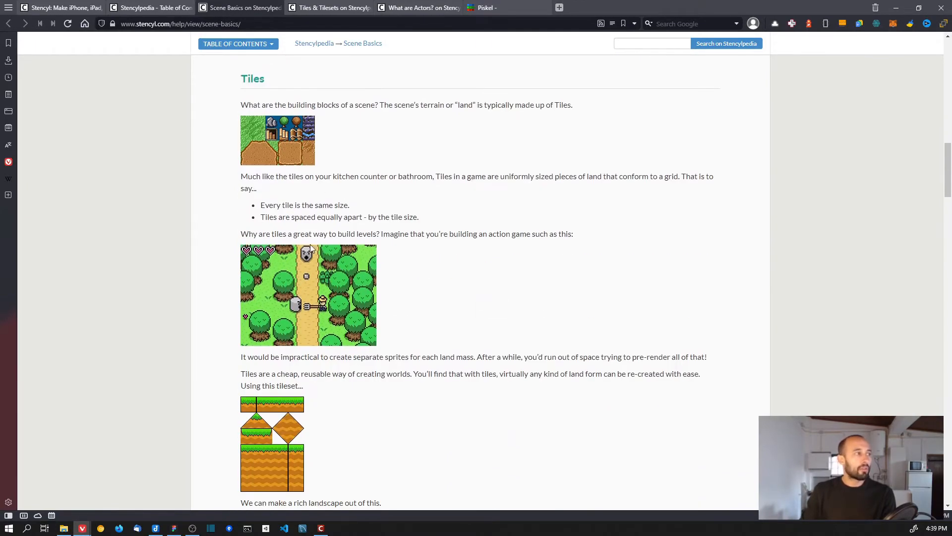
{"action": "scroll", "coordinate": [386, 300], "scroll_direction": "down", "scroll_amount": 12}
{"action": "scroll", "coordinate": [386, 293], "scroll_direction": "up", "scroll_amount": 15}
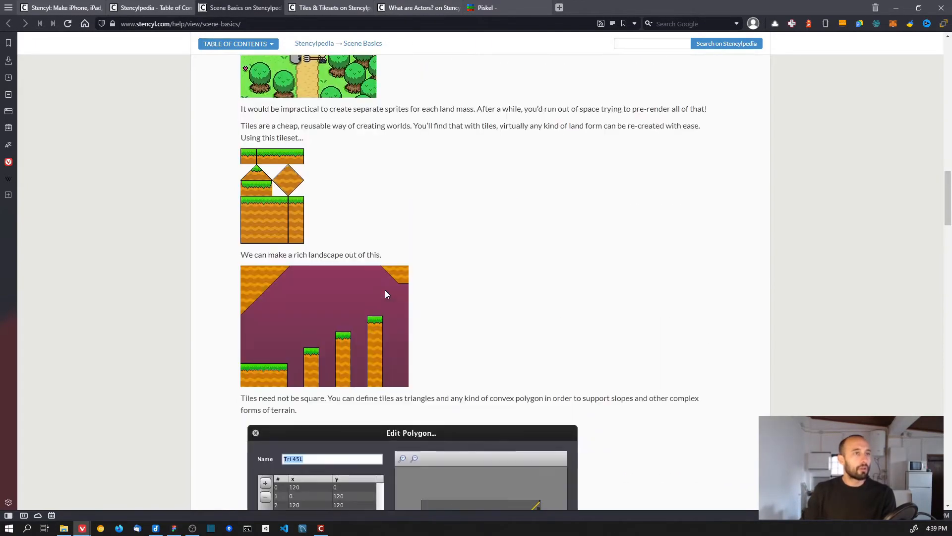
{"action": "scroll", "coordinate": [384, 291], "scroll_direction": "up", "scroll_amount": 17}
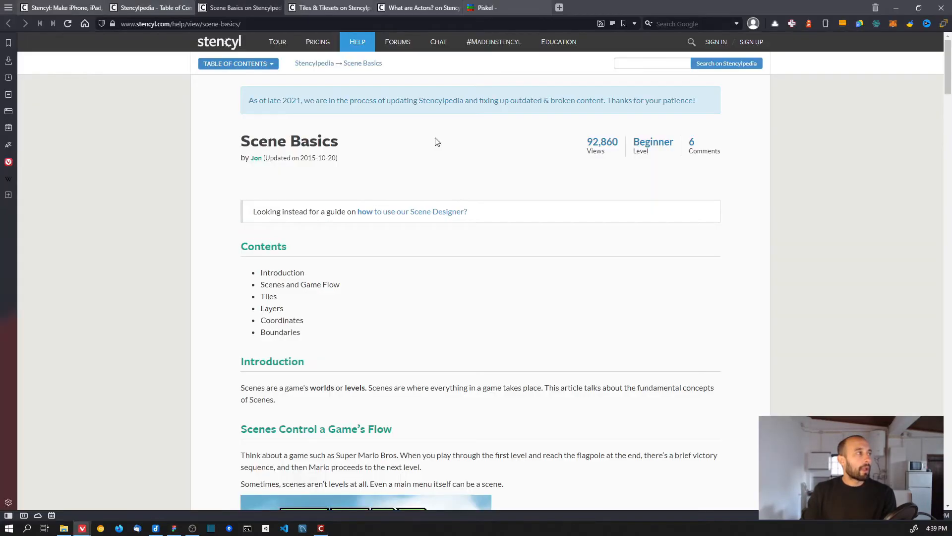
{"action": "key", "text": "alt+Tab"}
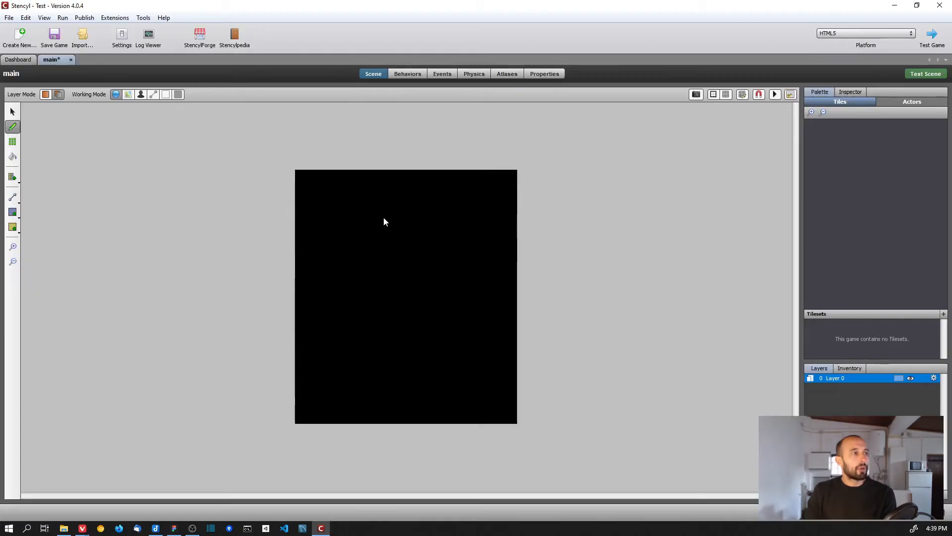
{"action": "key", "text": "alt+Tab"}
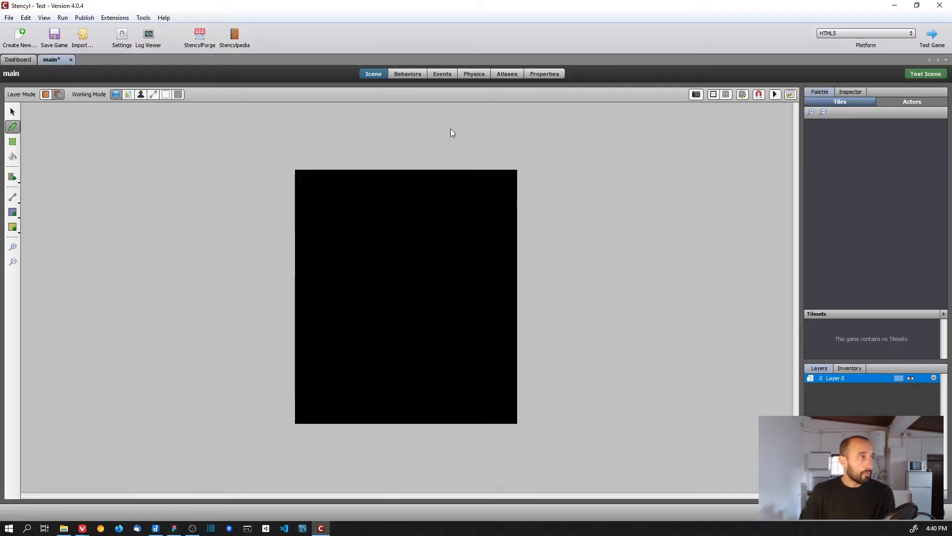
- Look over the Tiles & Tilesets and What are Actors? articles in the browser, and switch back to Stencyl
{"action": "key", "text": "alt+Tab"}
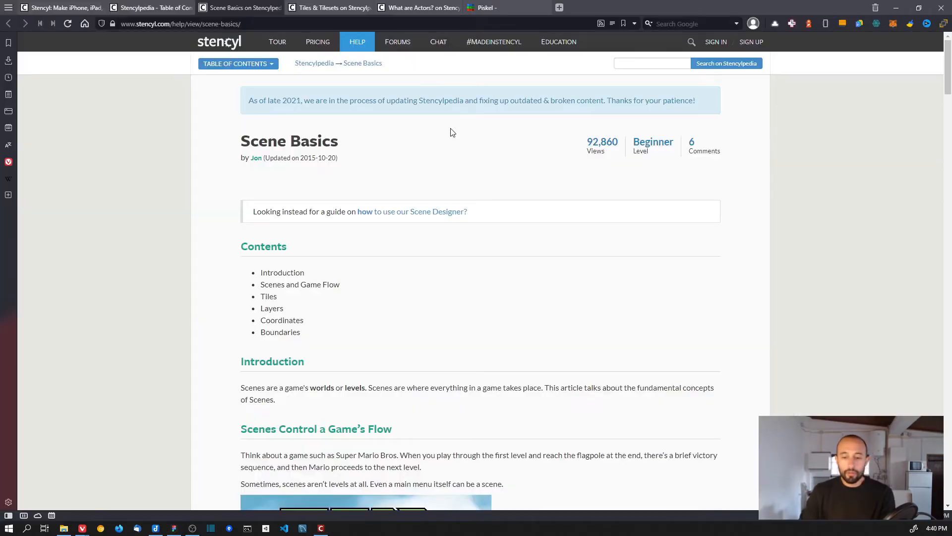
{"action": "left_click", "coordinate": [321, 8]}
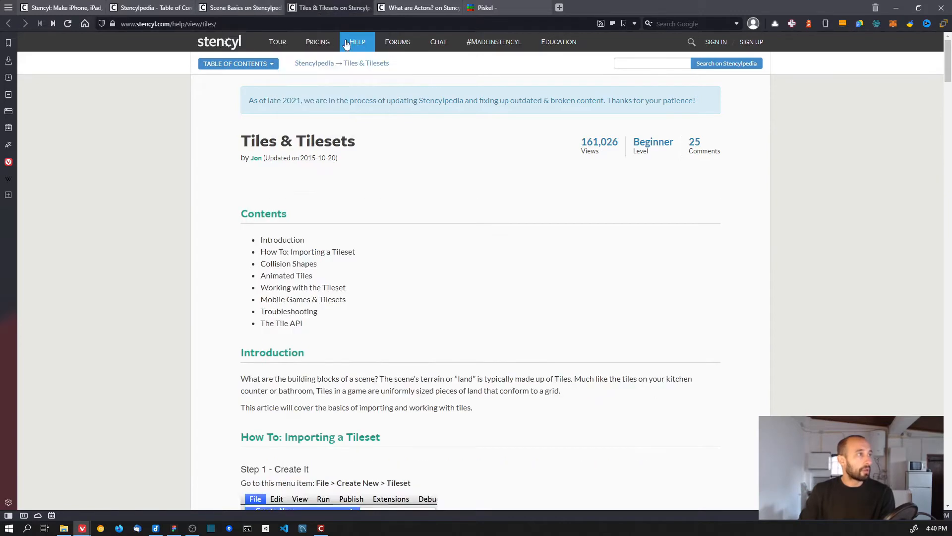
{"action": "left_click", "coordinate": [424, 9]}
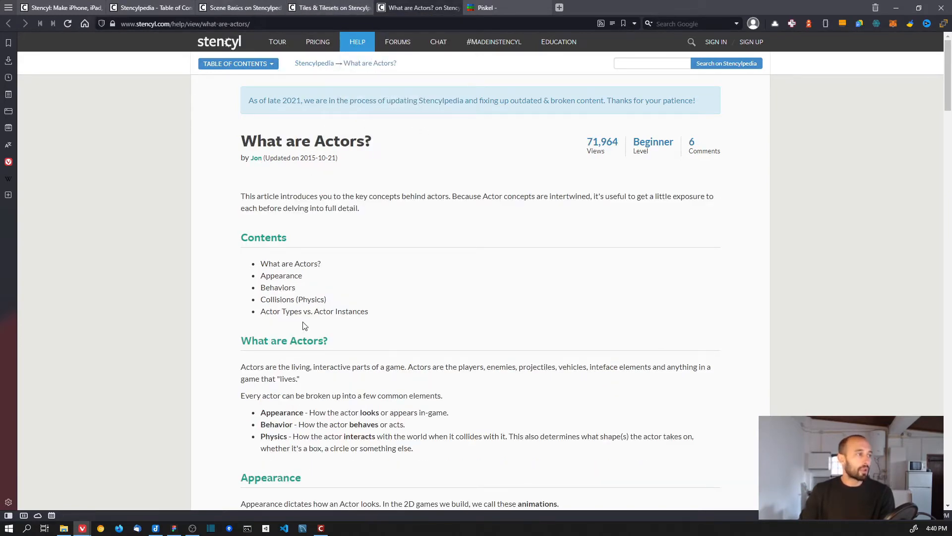
{"action": "left_click_drag", "start_coordinate": [242, 366], "coordinate": [406, 367]}
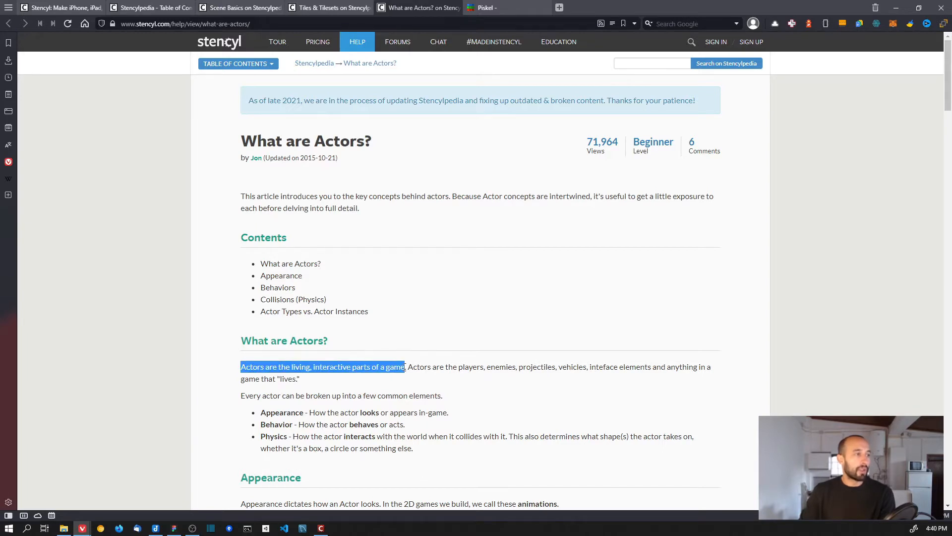
{"action": "left_click", "coordinate": [350, 9]}
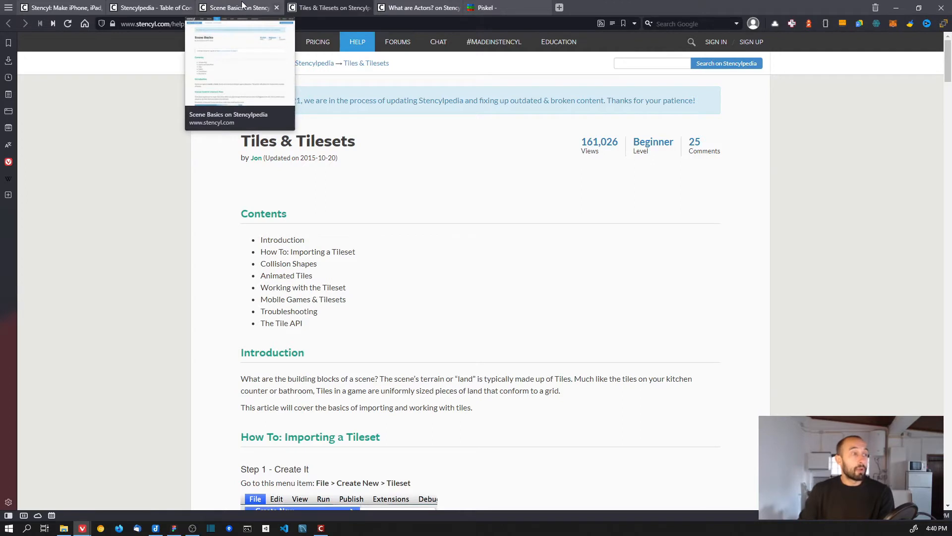
{"action": "key", "text": "alt+Tab"}
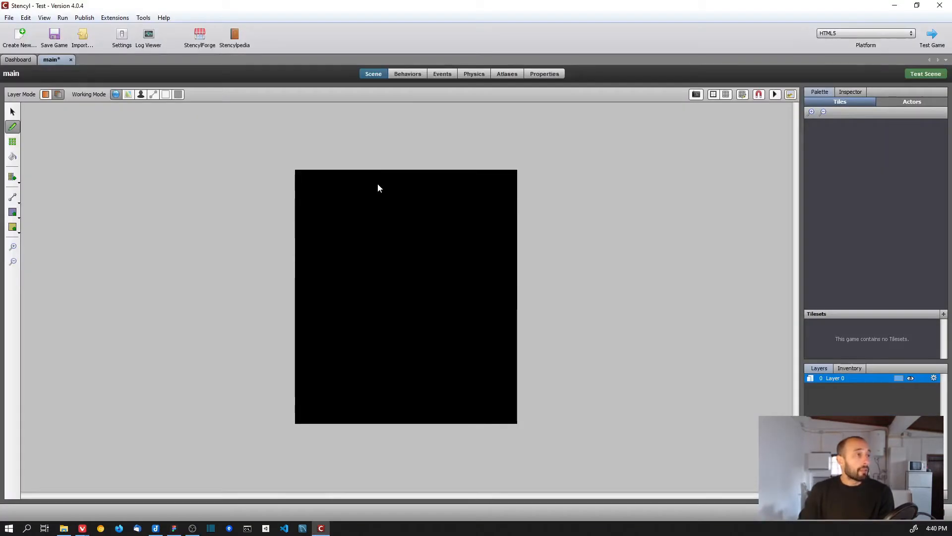
- Switch to Figma and examine the Frogger mockup, the tileset strip and the frog sprite frames
{"action": "key", "text": "alt+Tab"}
{"action": "key", "text": "Tab"}
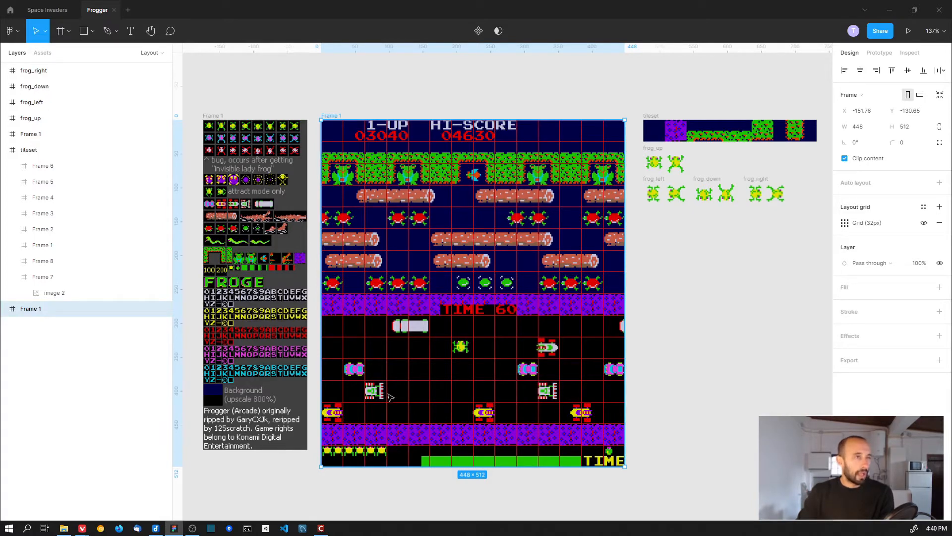
{"action": "middle_click_drag", "start_coordinate": [458, 169], "coordinate": [410, 179]}
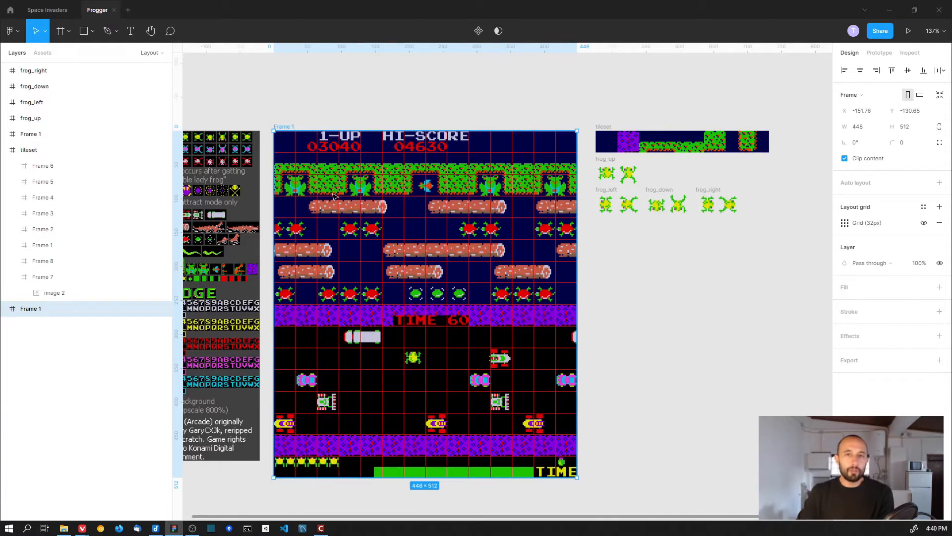
{"action": "scroll", "coordinate": [503, 164], "scroll_direction": "right", "scroll_amount": 3}
{"action": "scroll", "coordinate": [565, 160], "scroll_direction": "up", "scroll_amount": 10, "text": "ctrl"}
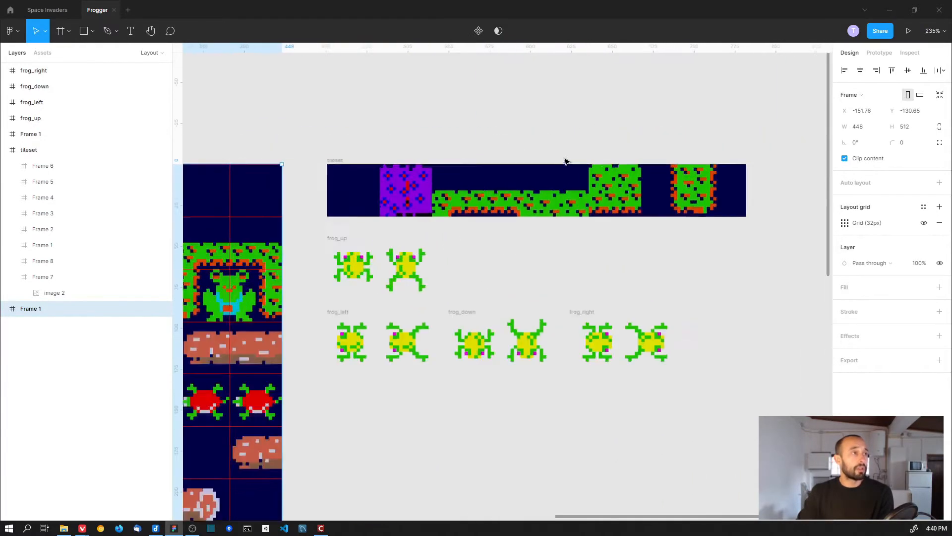
{"action": "scroll", "coordinate": [541, 163], "scroll_direction": "down", "scroll_amount": 1, "text": "ctrl"}
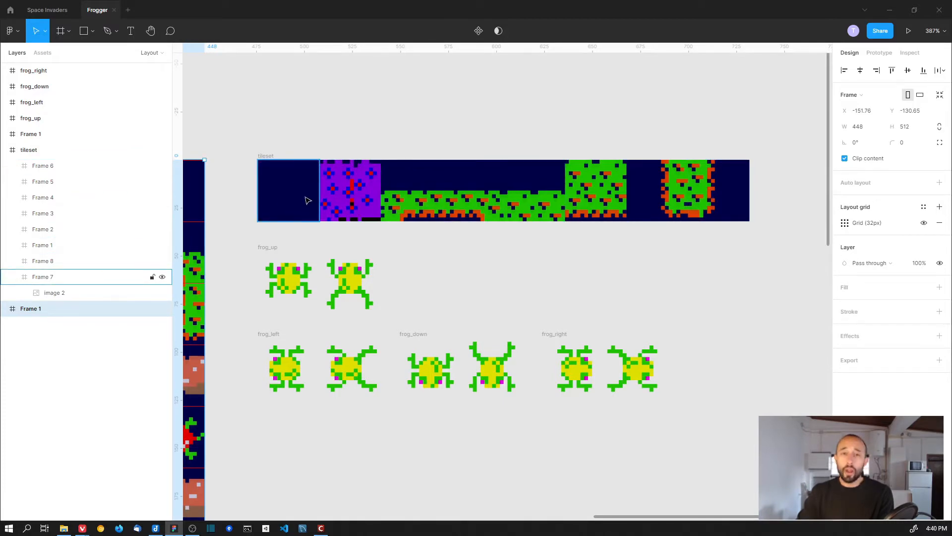
{"action": "middle_click_drag", "start_coordinate": [345, 216], "coordinate": [416, 142]}
{"action": "scroll", "coordinate": [415, 219], "scroll_direction": "down", "scroll_amount": 3, "text": "ctrl"}
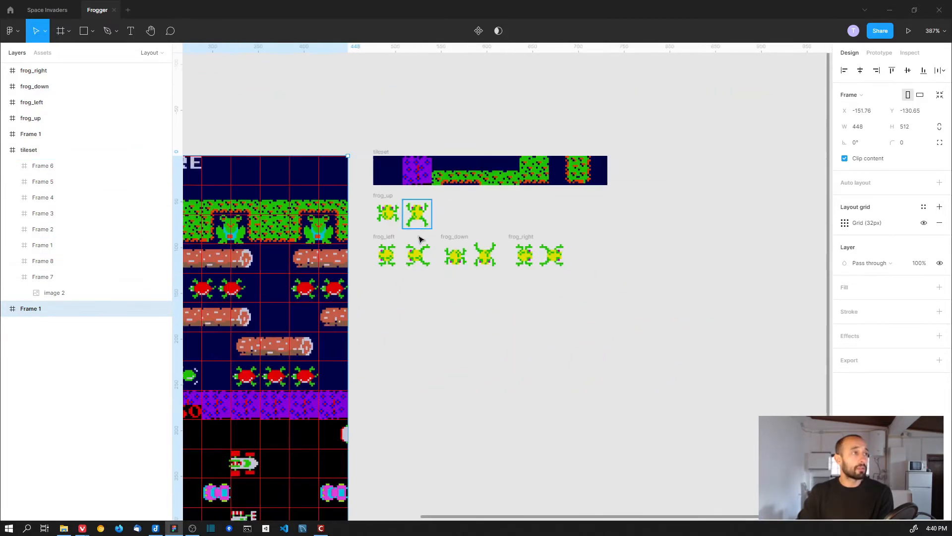
{"action": "middle_click_drag", "start_coordinate": [356, 366], "coordinate": [397, 308]}
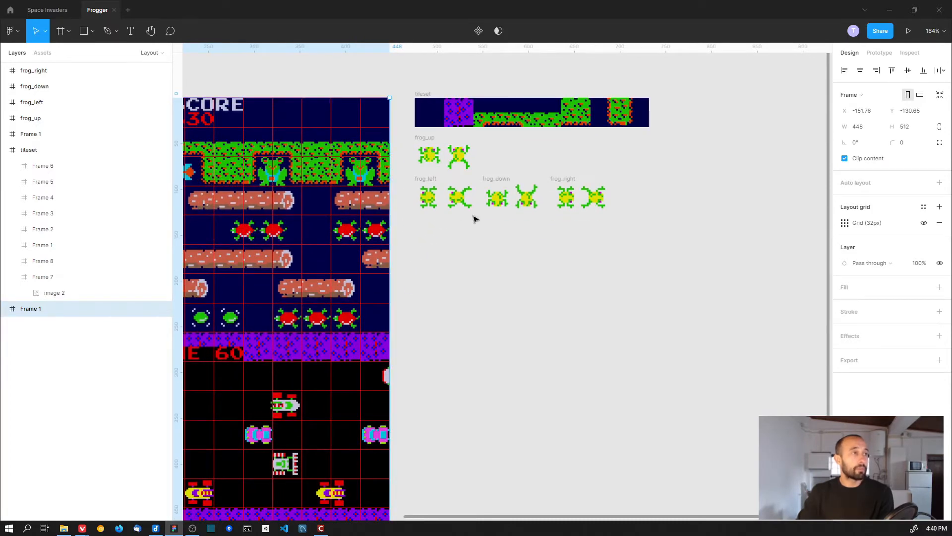
{"action": "middle_click_drag", "start_coordinate": [474, 219], "coordinate": [443, 293]}
{"action": "scroll", "coordinate": [462, 188], "scroll_direction": "up", "scroll_amount": 4, "text": "ctrl"}
- Inspect the individual 32 × 32 px tile frames that make up the green hedge section of the tileset strip
{"action": "left_click", "coordinate": [476, 199]}
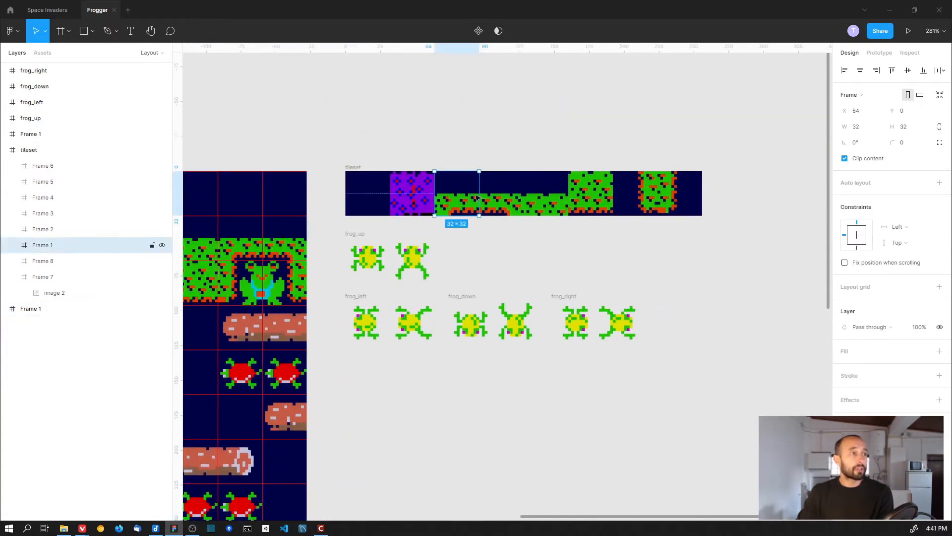
{"action": "left_click", "coordinate": [501, 198]}
{"action": "left_click", "coordinate": [546, 198]}
{"action": "left_click", "coordinate": [590, 197]}
{"action": "left_click", "coordinate": [635, 196]}
{"action": "left_click", "coordinate": [689, 192]}
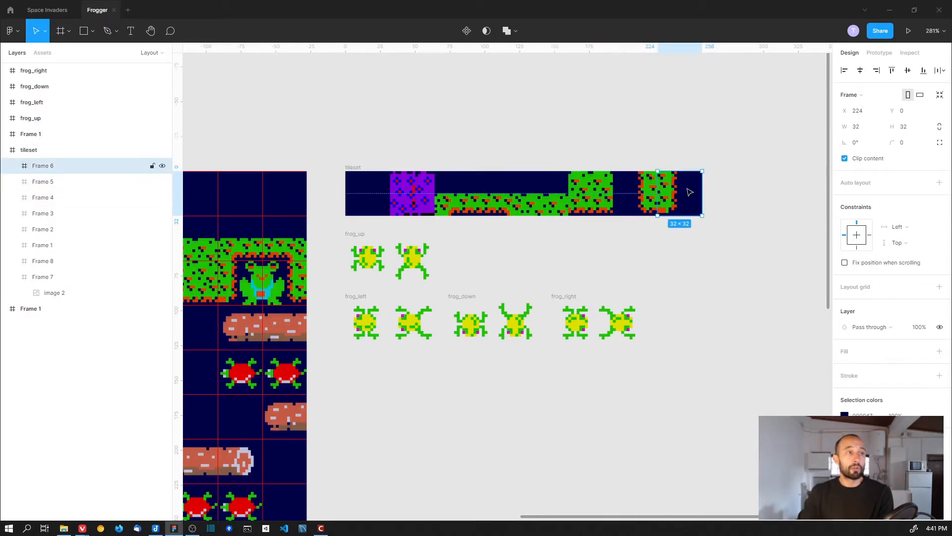
{"action": "middle_click_drag", "start_coordinate": [635, 194], "coordinate": [617, 261]}
{"action": "left_click", "coordinate": [569, 256]}
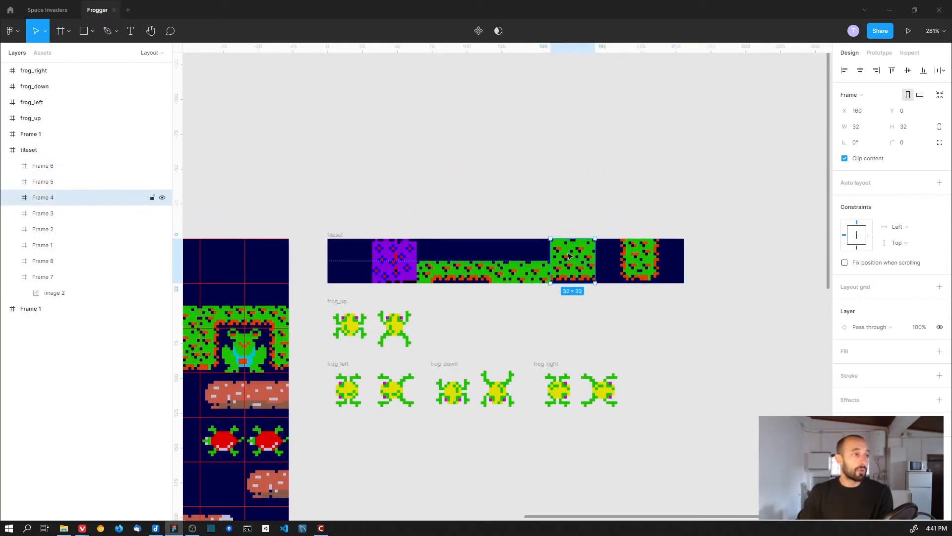
- Compare the hedge and frog home bays in the Frogger mockup with the matching tiles in the tileset strip
{"action": "middle_click_drag", "start_coordinate": [386, 262], "coordinate": [552, 194]}
{"action": "middle_click_drag", "start_coordinate": [286, 258], "coordinate": [343, 248]}
{"action": "left_click", "coordinate": [310, 270]}
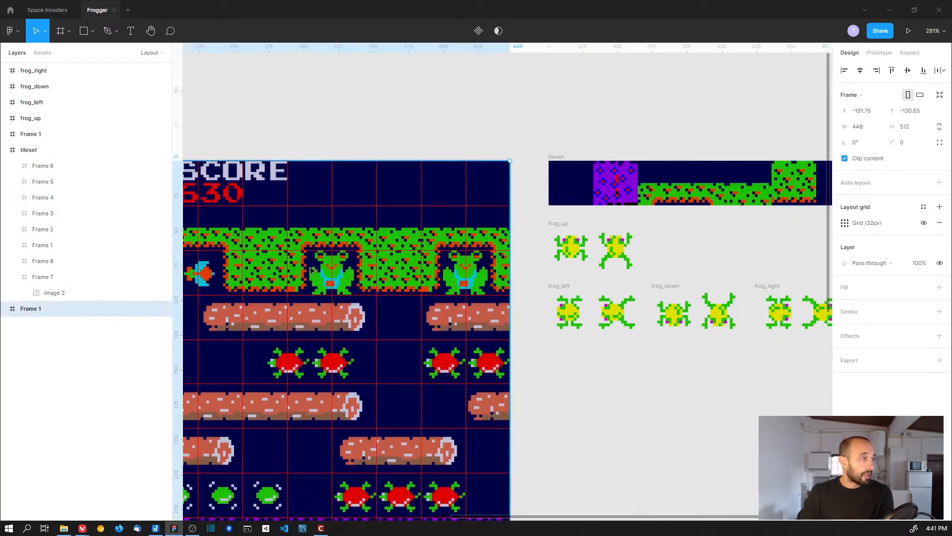
{"action": "double_click", "coordinate": [311, 270]}
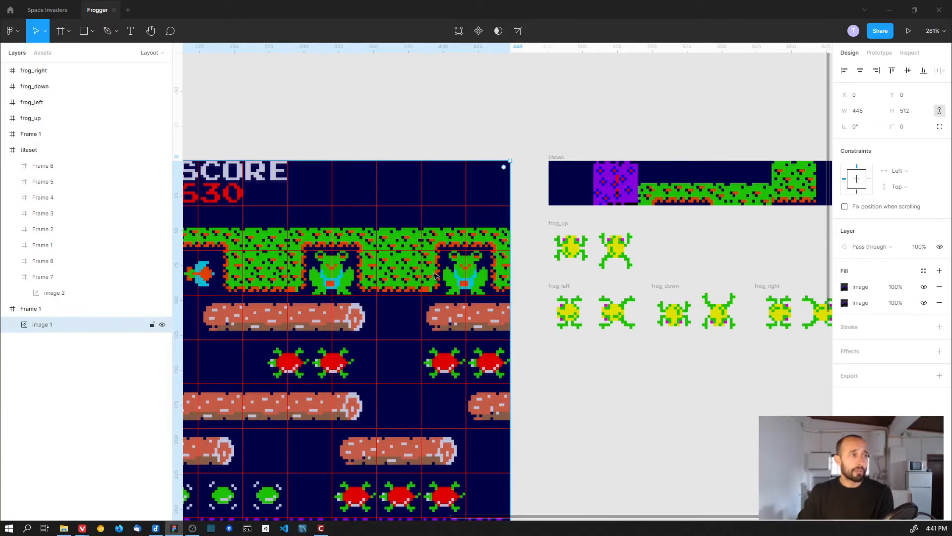
{"action": "scroll", "coordinate": [501, 245], "scroll_direction": "right", "scroll_amount": 10}
{"action": "scroll", "coordinate": [503, 234], "scroll_direction": "up", "scroll_amount": 3, "text": "ctrl"}
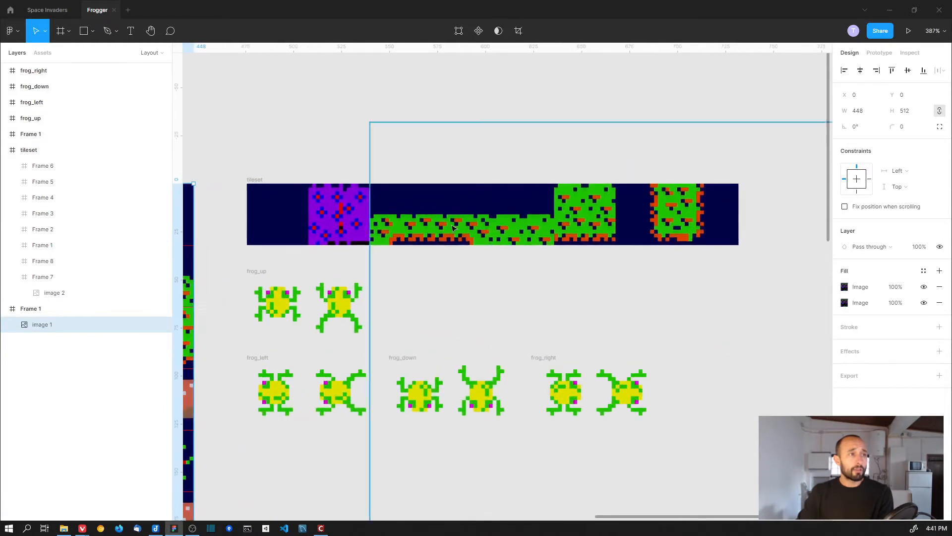
{"action": "left_click", "coordinate": [472, 152]}
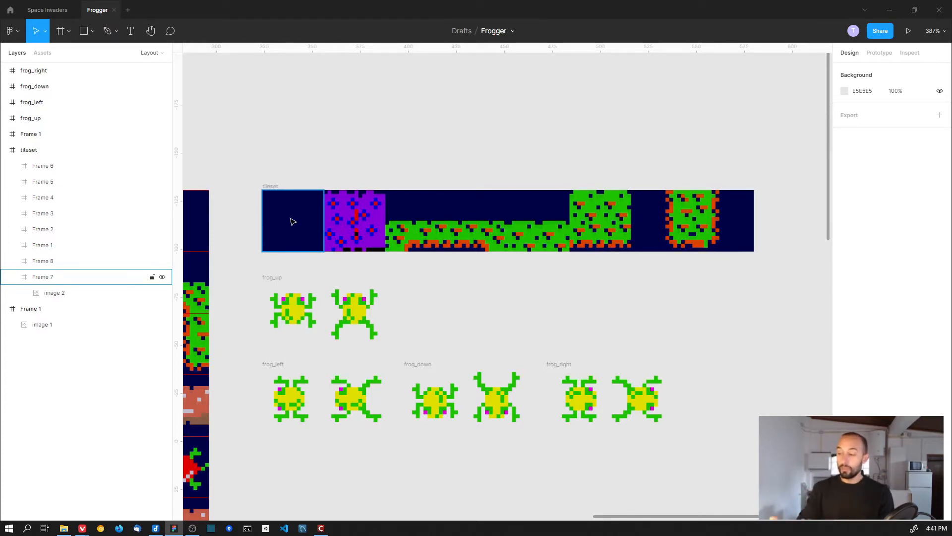
- Skim the opening of the Tiles & Tilesets article in the browser and switch back to Stencyl
{"action": "key", "text": "alt+Tab"}
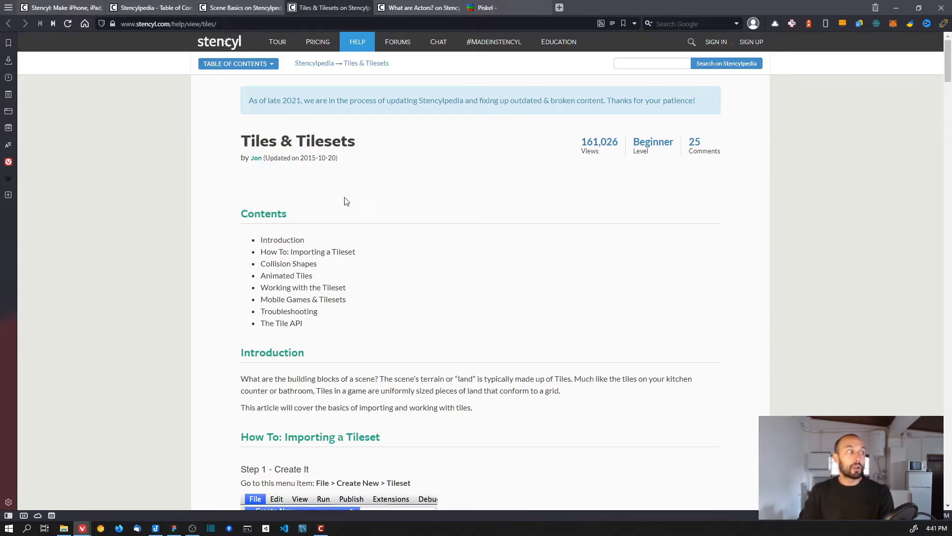
{"action": "scroll", "coordinate": [365, 243], "scroll_direction": "down", "scroll_amount": 4}
{"action": "scroll", "coordinate": [362, 234], "scroll_direction": "up", "scroll_amount": 4}
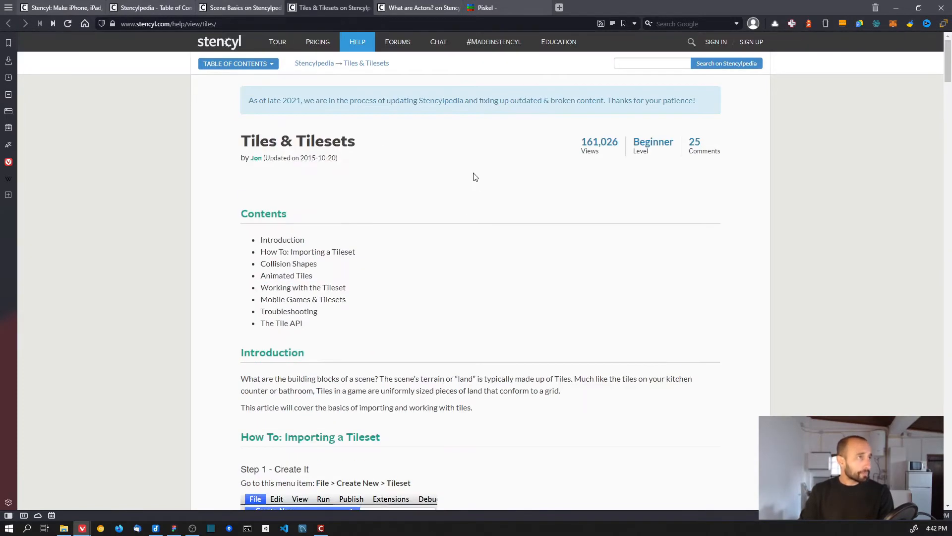
{"action": "key", "text": "alt+Tab"}
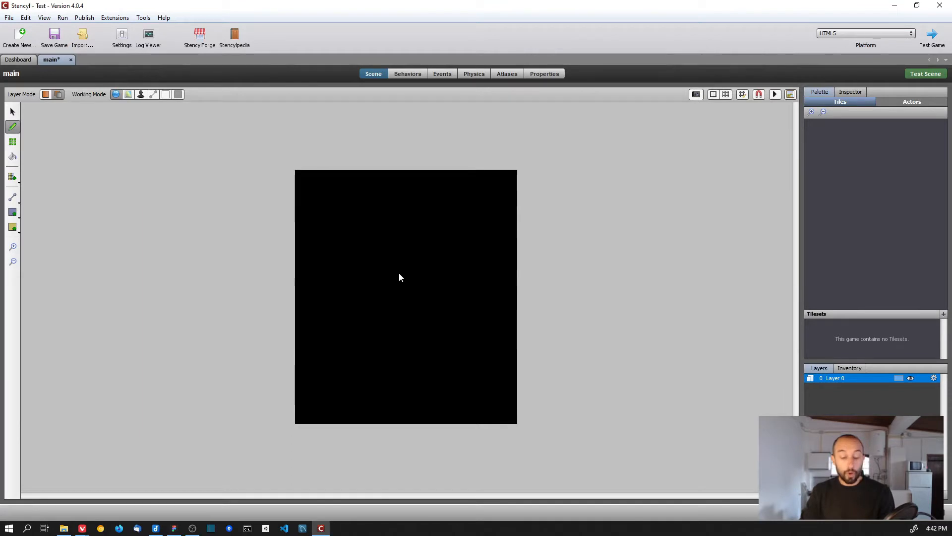
- Save the game and create a new tileset named tileset
{"action": "key", "text": "ctrl+s"}
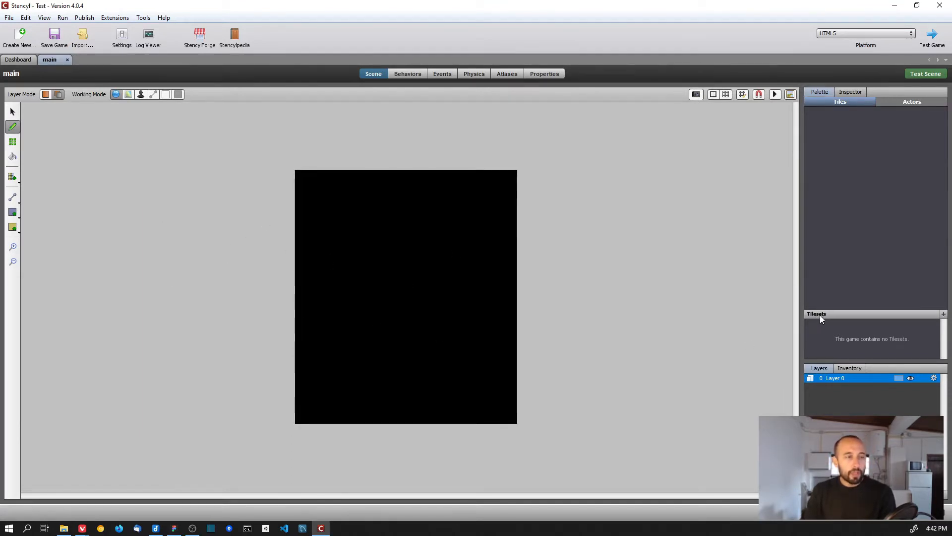
{"action": "left_click", "coordinate": [943, 314]}
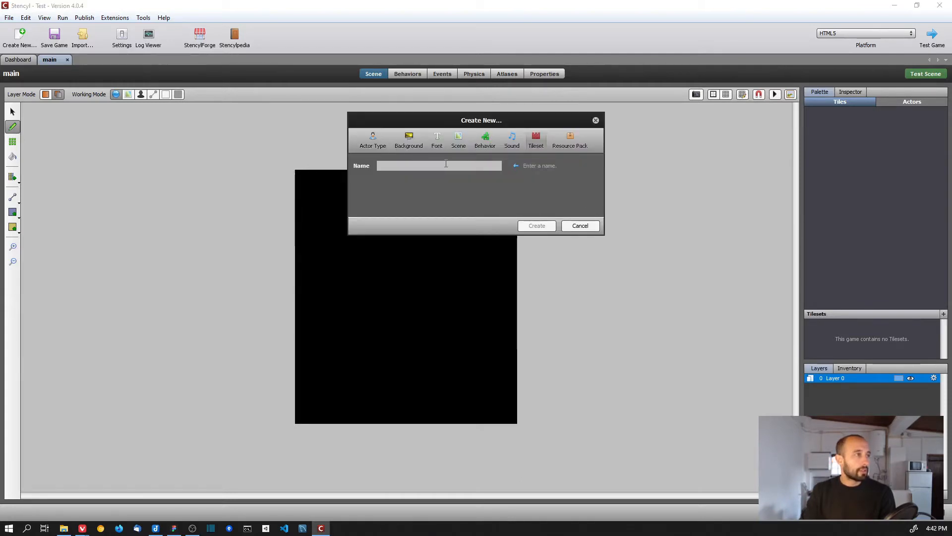
{"action": "type", "text": "tileset"}
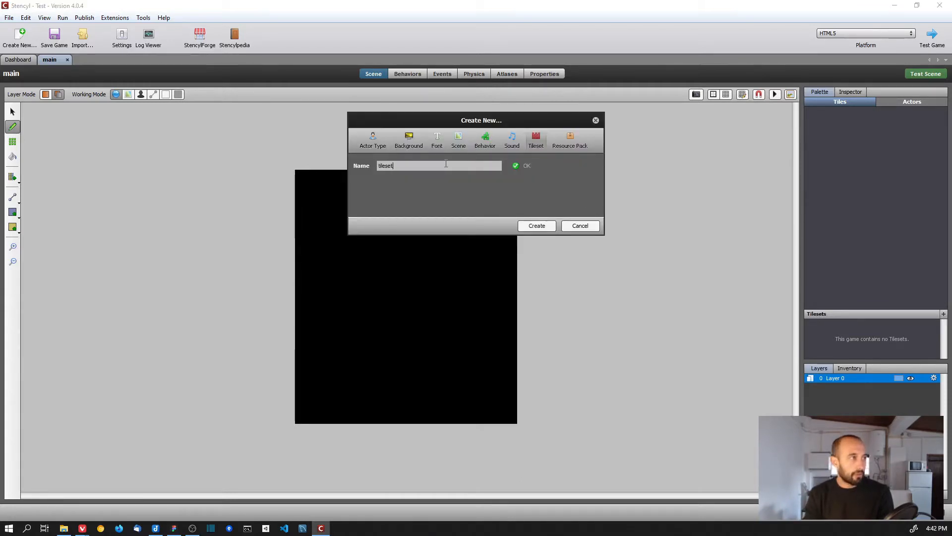
{"action": "left_click", "coordinate": [546, 224]}
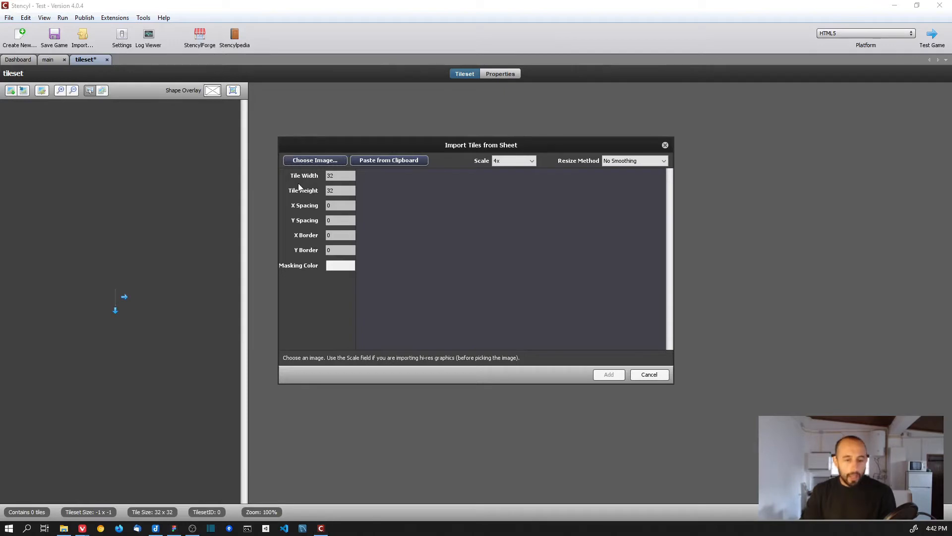
- Switch to Figma and review the Frogger mockup beside the tileset strip and frog sprites
{"action": "key", "text": "alt+Tab"}
{"action": "middle_click_drag", "start_coordinate": [431, 213], "coordinate": [587, 172]}
{"action": "scroll", "coordinate": [527, 221], "scroll_direction": "down", "scroll_amount": 3, "text": "ctrl"}
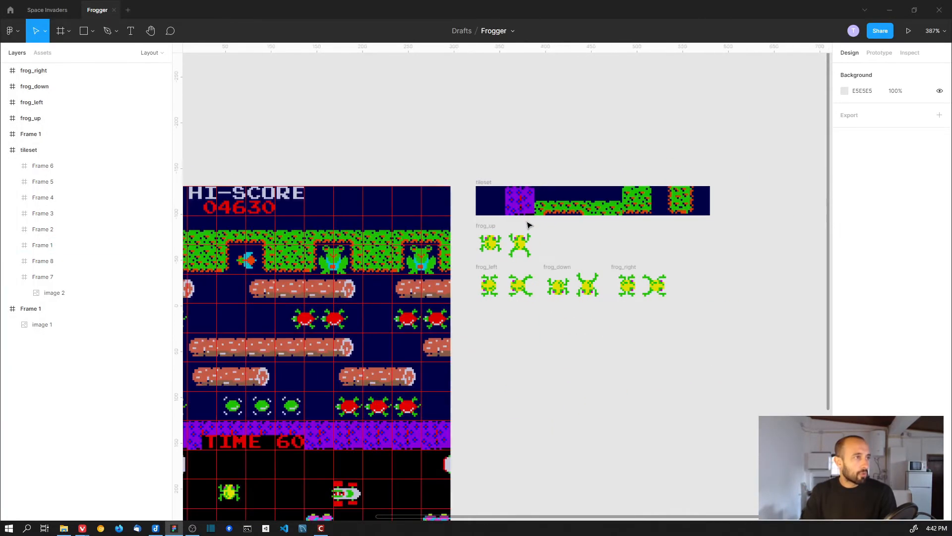
{"action": "middle_click_drag", "start_coordinate": [472, 227], "coordinate": [552, 204]}
{"action": "scroll", "coordinate": [547, 204], "scroll_direction": "down", "scroll_amount": 4, "text": "ctrl"}
{"action": "middle_click_drag", "start_coordinate": [487, 216], "coordinate": [471, 195]}
{"action": "scroll", "coordinate": [441, 227], "scroll_direction": "up", "scroll_amount": 3, "text": "ctrl"}
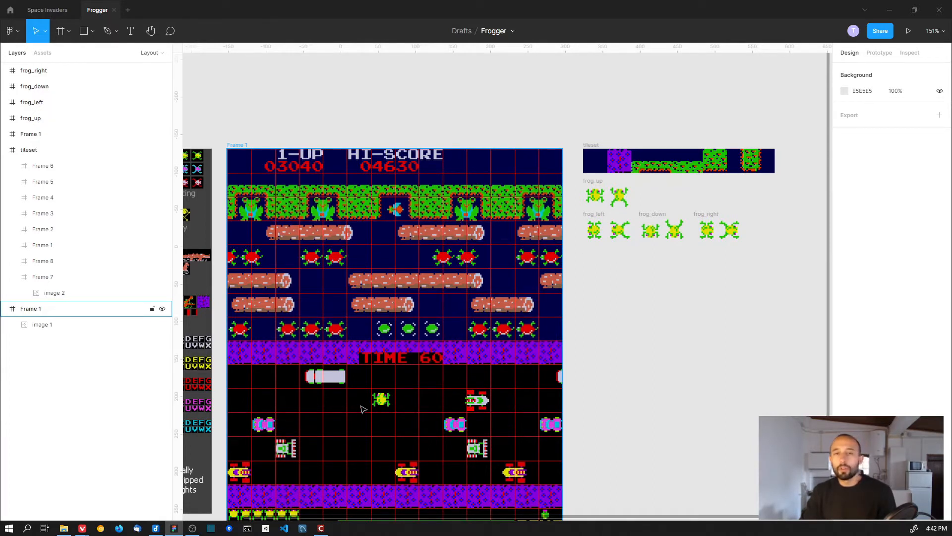
- Examine the upper rows of the Frogger mockup and the first tiles of the tileset strip
{"action": "middle_click_drag", "start_coordinate": [382, 274], "coordinate": [406, 338]}
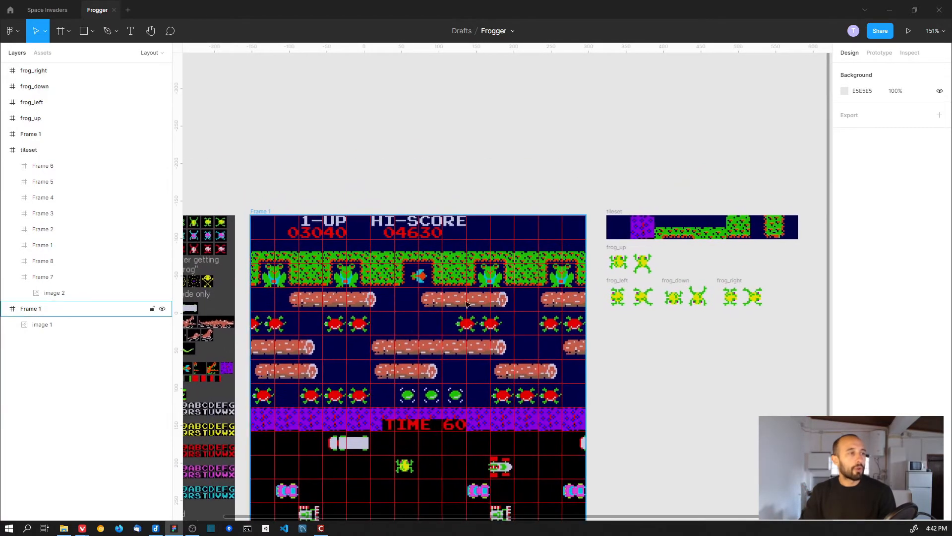
{"action": "scroll", "coordinate": [491, 250], "scroll_direction": "up", "scroll_amount": 5, "text": "ctrl"}
{"action": "middle_click_drag", "start_coordinate": [350, 237], "coordinate": [463, 228]}
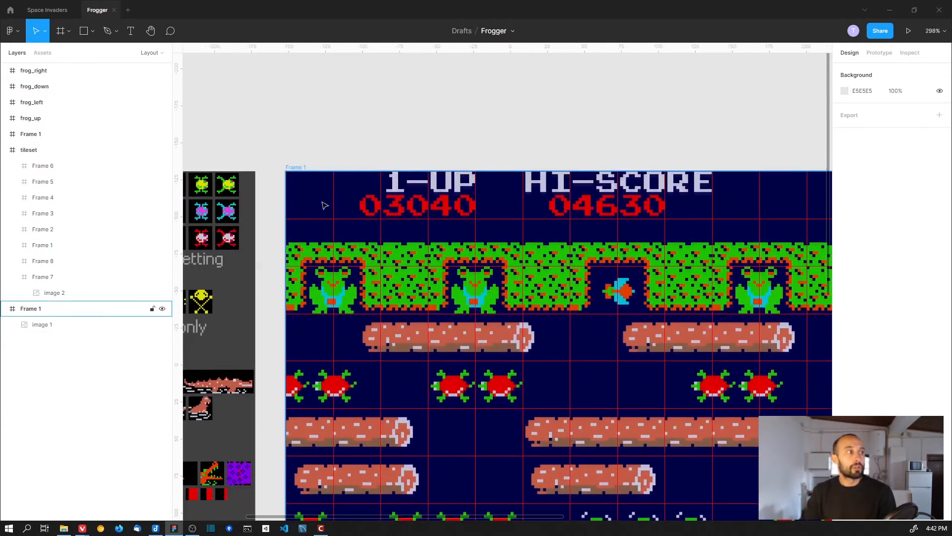
{"action": "scroll", "coordinate": [471, 225], "scroll_direction": "right", "scroll_amount": 10, "text": "shift"}
{"action": "left_click", "coordinate": [421, 225]}
{"action": "scroll", "coordinate": [423, 224], "scroll_direction": "up", "scroll_amount": 5, "text": "ctrl"}
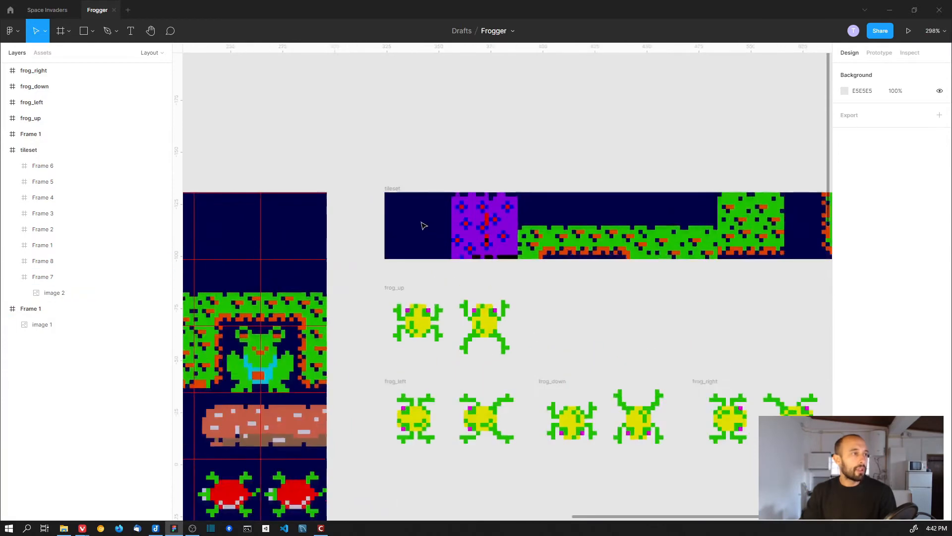
- Reveal the full mockup image behind the tileset's first tile by switching its frame's content clipping off, and restore the clipping
{"action": "double_click", "coordinate": [425, 224]}
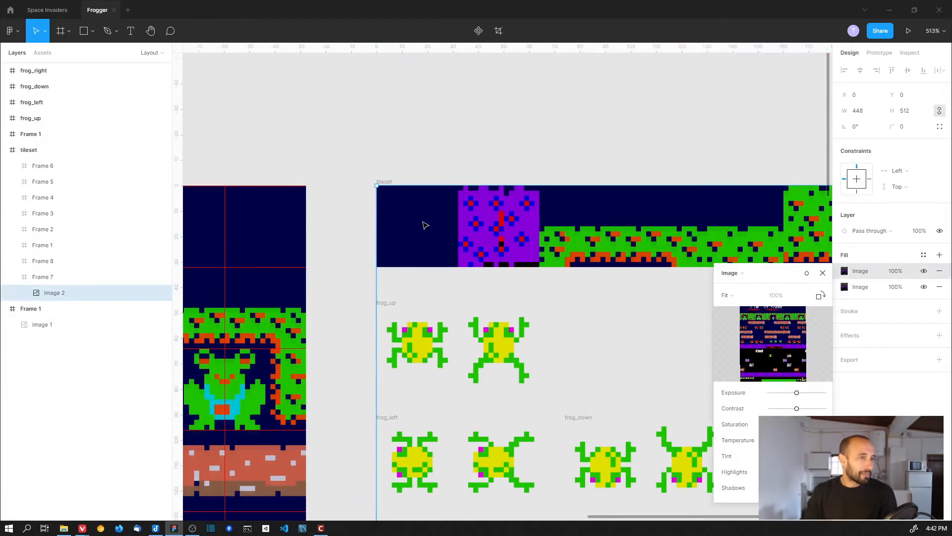
{"action": "left_click", "coordinate": [92, 281]}
{"action": "scroll", "coordinate": [374, 238], "scroll_direction": "down", "scroll_amount": 5, "text": "ctrl"}
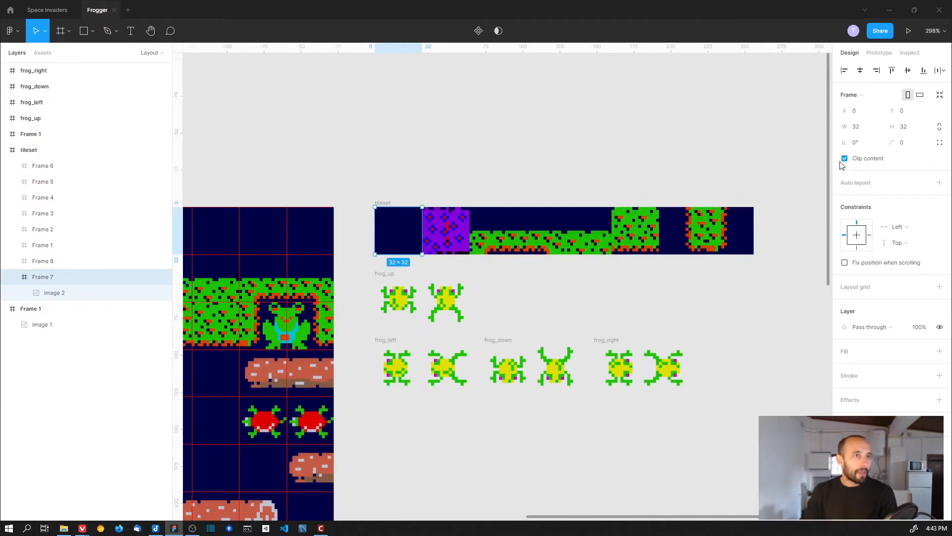
{"action": "left_click", "coordinate": [845, 159]}
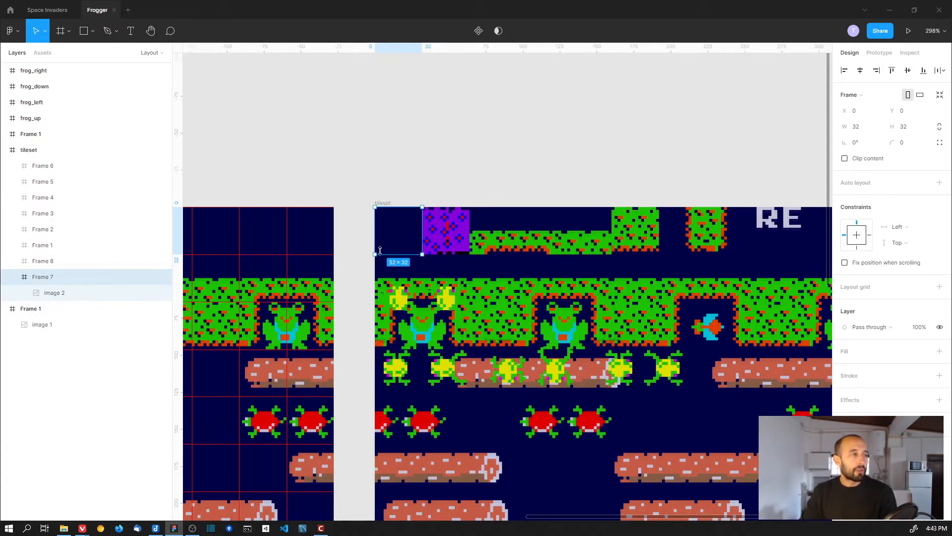
{"action": "left_click", "coordinate": [56, 293]}
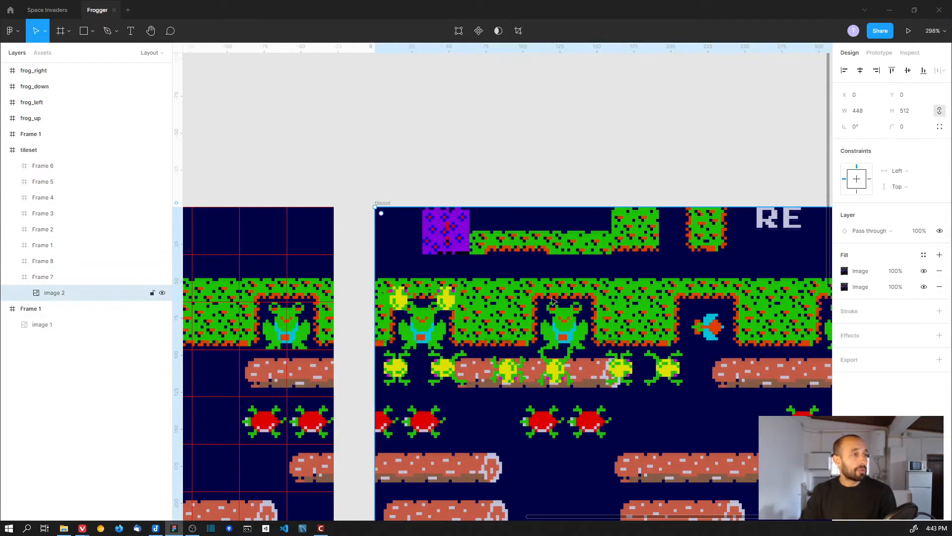
{"action": "left_click", "coordinate": [59, 276]}
{"action": "left_click", "coordinate": [844, 158]}
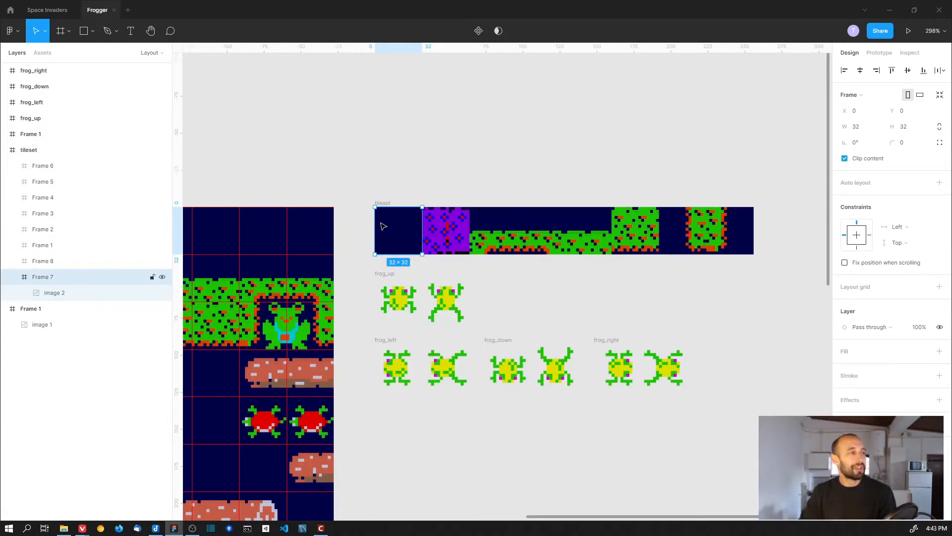
- Compare how the mockup images inside the first tile's frame and the purple tile's frame are offset
{"action": "middle_click_drag", "start_coordinate": [382, 223], "coordinate": [452, 227]}
{"action": "left_click", "coordinate": [77, 293]}
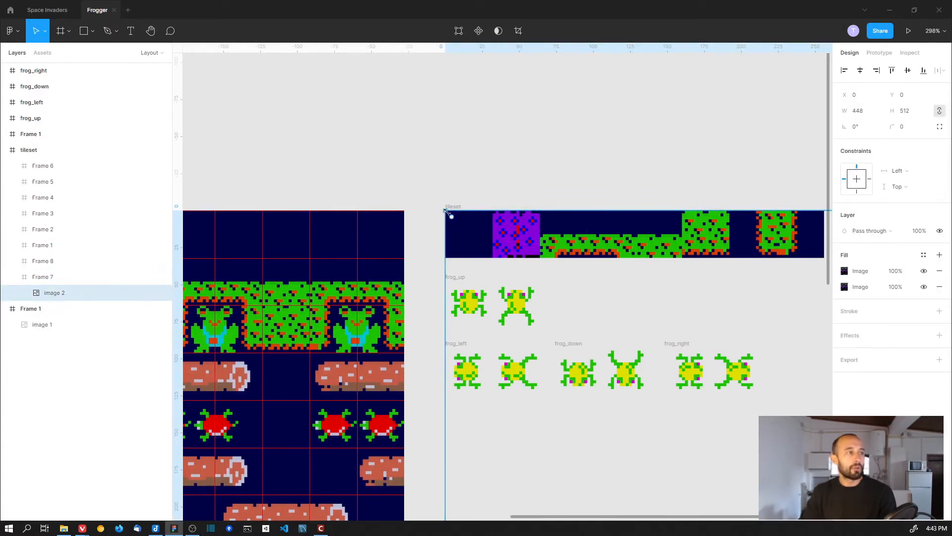
{"action": "scroll", "coordinate": [444, 209], "scroll_direction": "down", "scroll_amount": 5, "text": "ctrl"}
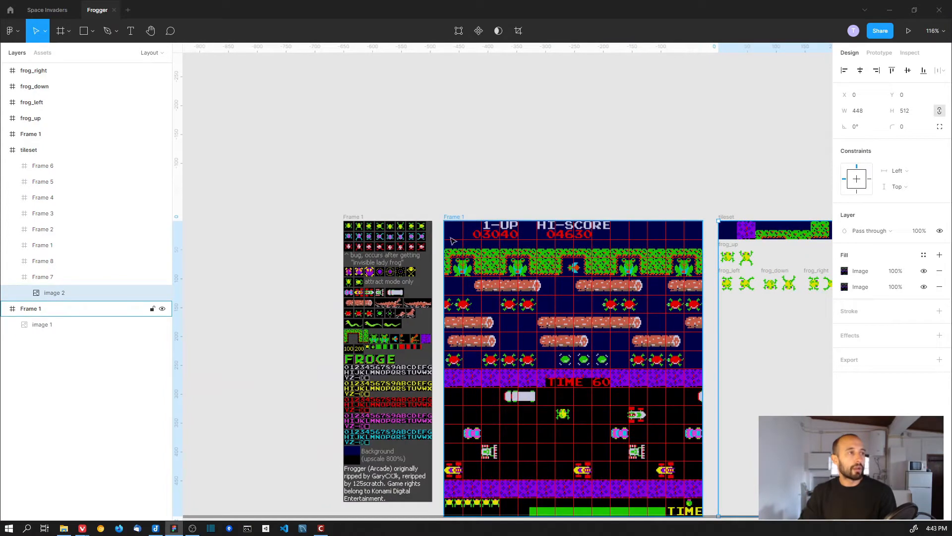
{"action": "scroll", "coordinate": [600, 228], "scroll_direction": "right", "scroll_amount": 3}
{"action": "scroll", "coordinate": [596, 233], "scroll_direction": "up", "scroll_amount": 5, "text": "ctrl"}
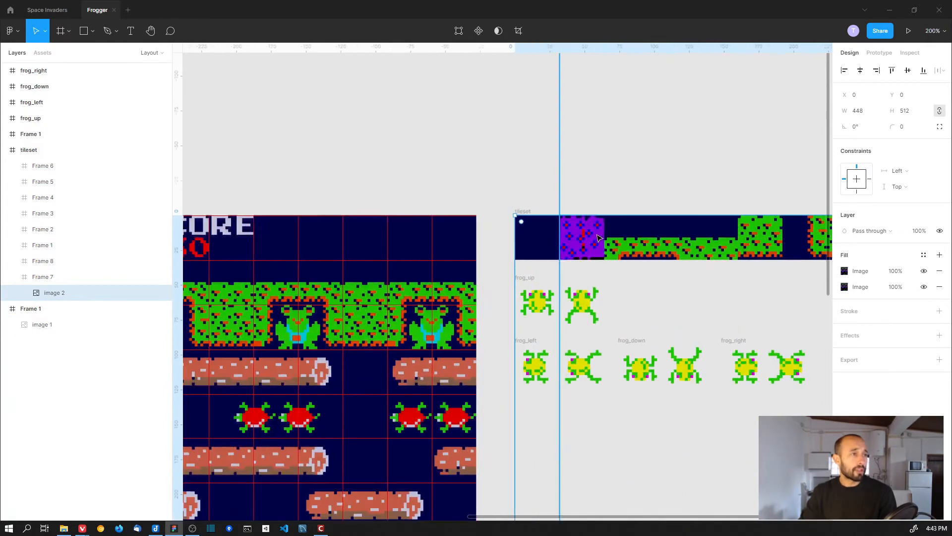
{"action": "left_click", "coordinate": [596, 239]}
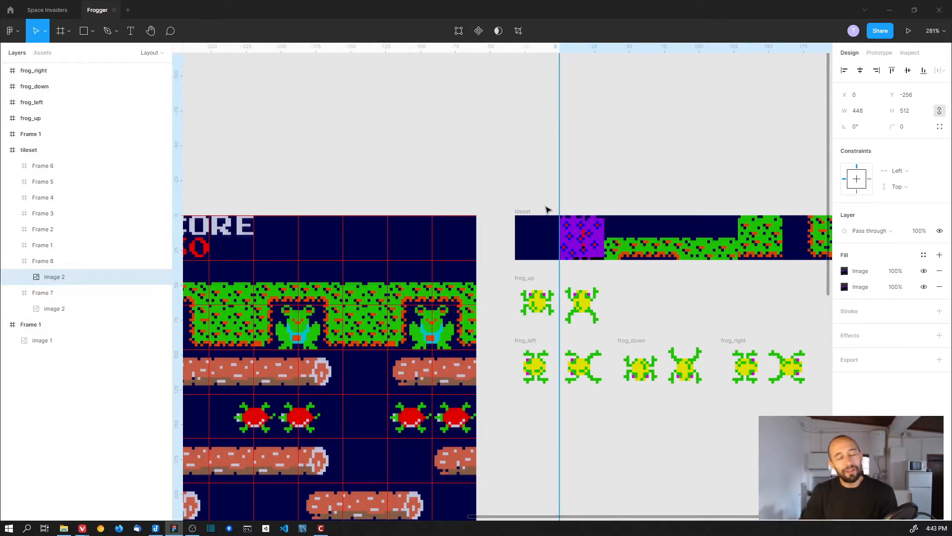
{"action": "middle_click_drag", "start_coordinate": [651, 204], "coordinate": [548, 313]}
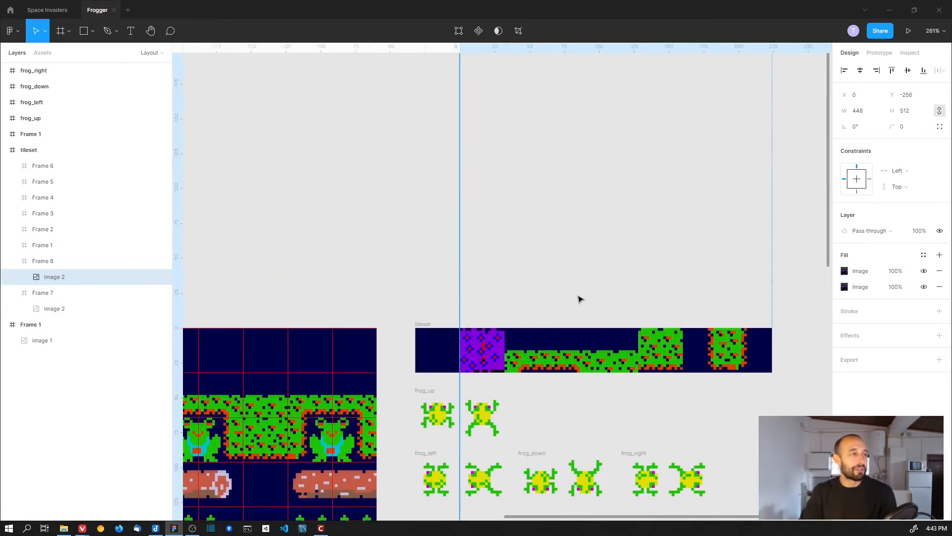
{"action": "scroll", "coordinate": [579, 298], "scroll_direction": "down", "scroll_amount": 3, "text": "ctrl"}
{"action": "scroll", "coordinate": [491, 284], "scroll_direction": "up", "scroll_amount": 4, "text": "ctrl"}
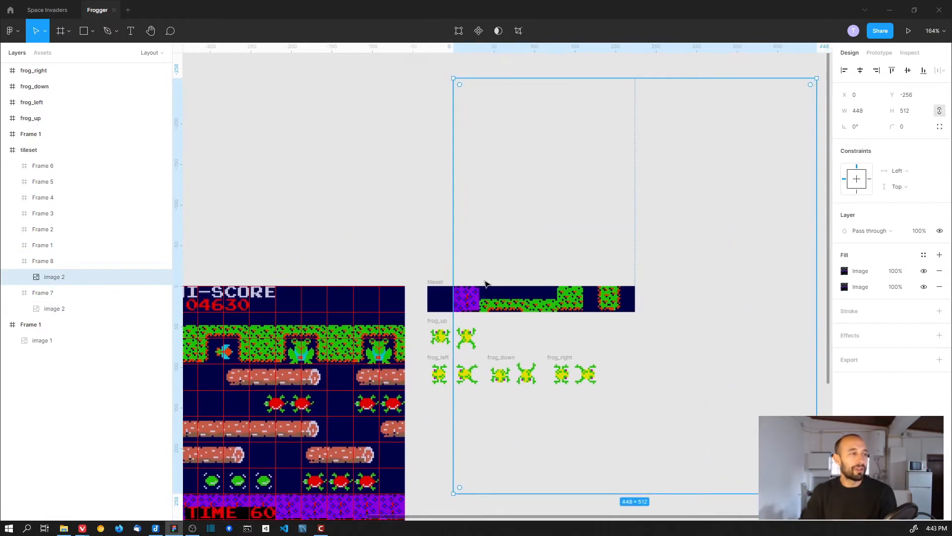
{"action": "scroll", "coordinate": [498, 281], "scroll_direction": "down", "scroll_amount": 1}
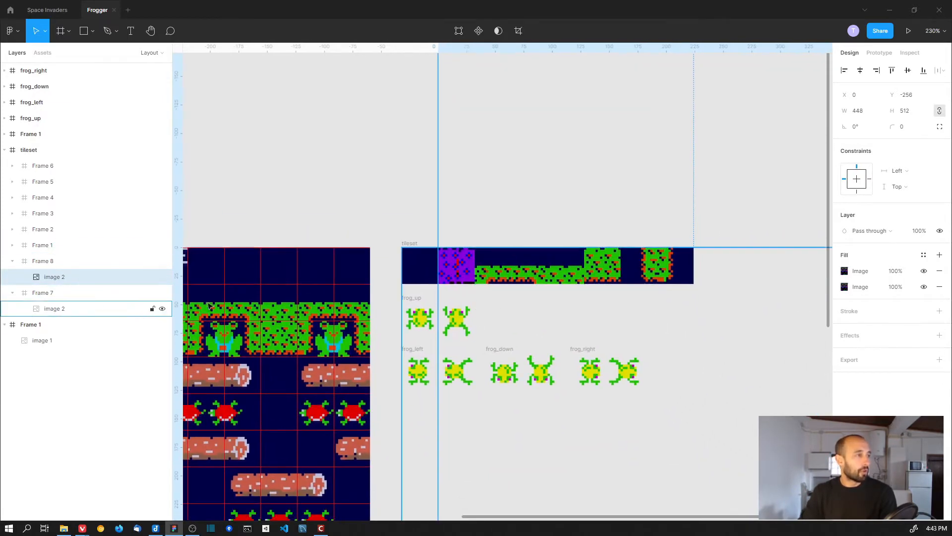
- Reveal the full mockup image behind the purple tile by switching its frame's content clipping off, and restore the clipping
{"action": "left_click", "coordinate": [106, 260]}
{"action": "left_click", "coordinate": [844, 158]}
{"action": "scroll", "coordinate": [674, 276], "scroll_direction": "down", "scroll_amount": 10, "text": "ctrl"}
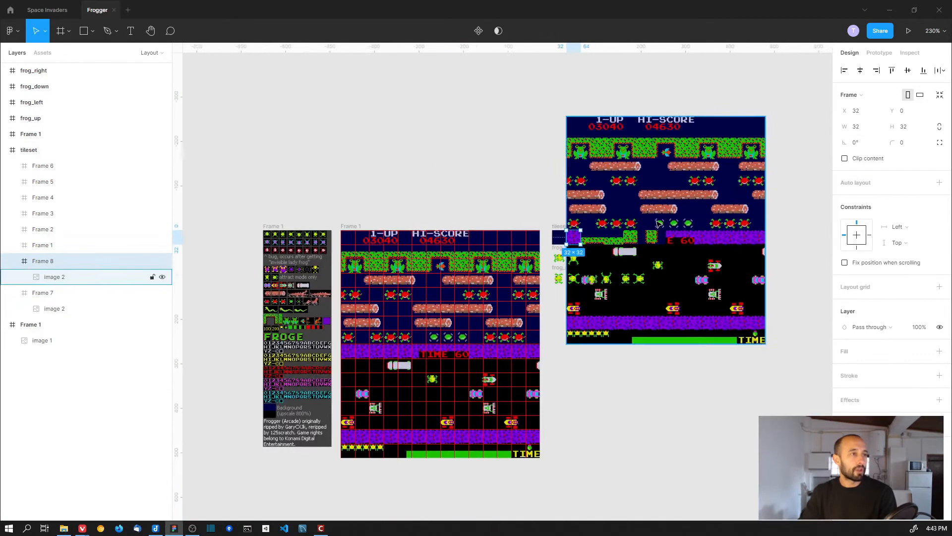
{"action": "scroll", "coordinate": [674, 276], "scroll_direction": "right", "scroll_amount": 4}
{"action": "scroll", "coordinate": [466, 248], "scroll_direction": "up", "scroll_amount": 8, "text": "ctrl"}
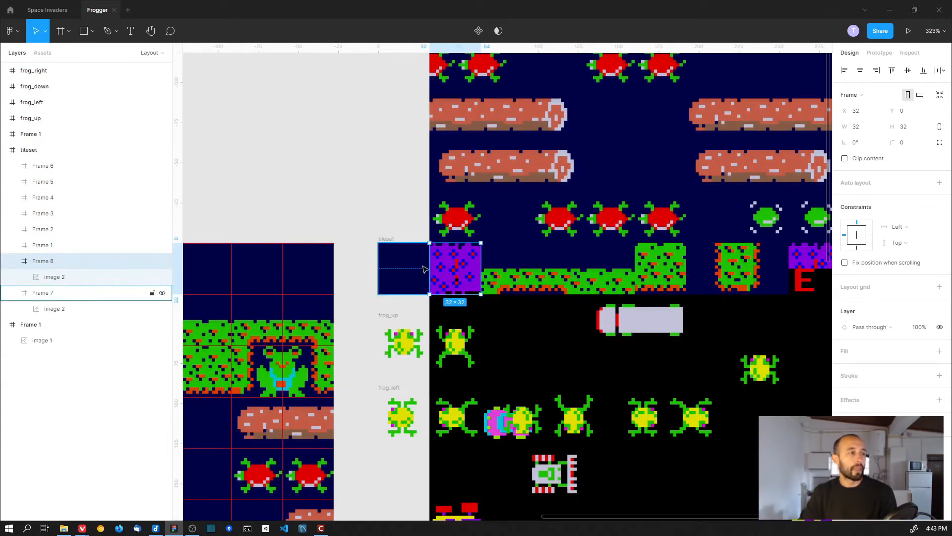
{"action": "left_click", "coordinate": [845, 158]}
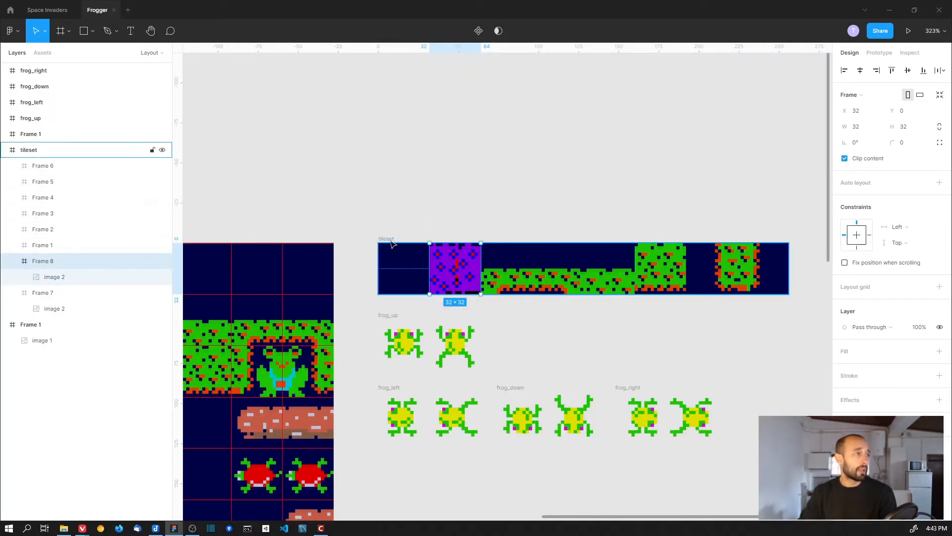
- Set the export scale of the whole tileset frame to 1x
{"action": "left_click", "coordinate": [392, 244]}
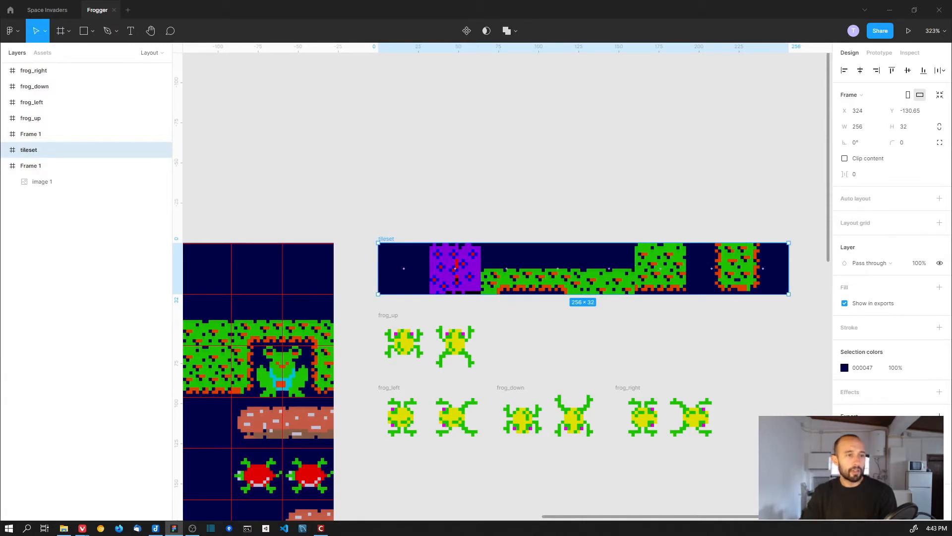
{"action": "left_click", "coordinate": [859, 432]}
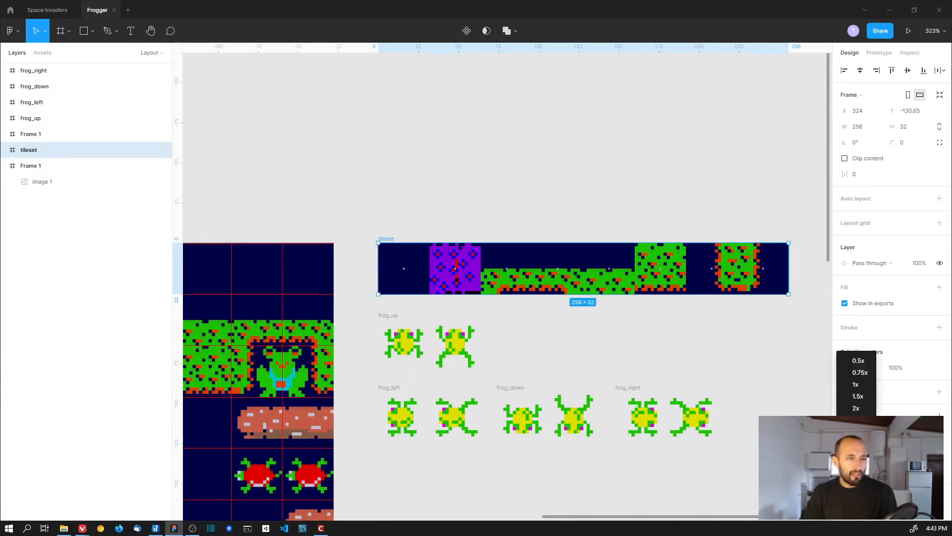
{"action": "left_click", "coordinate": [866, 390]}
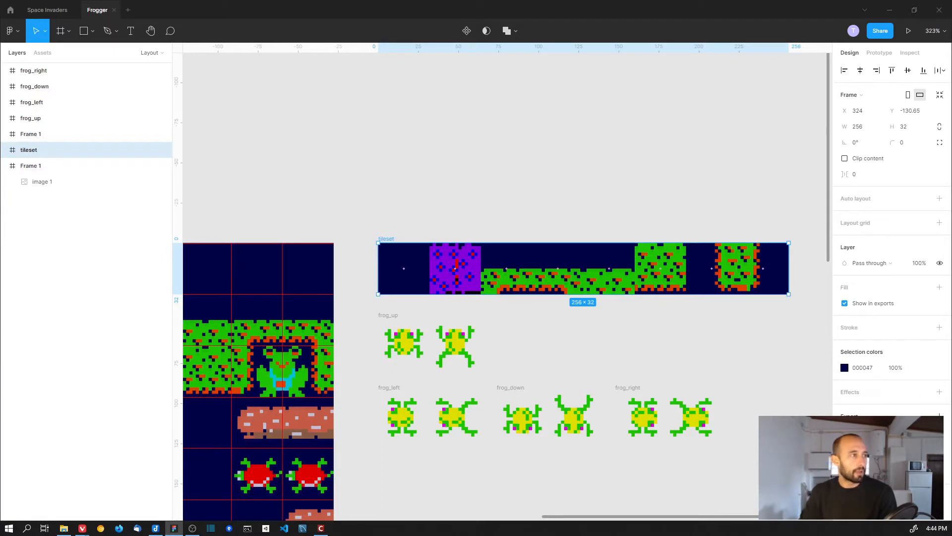
- Export the tileset frame as tileset_1x.png into the frogger sprites folder
{"action": "scroll", "coordinate": [608, 344], "scroll_direction": "right", "scroll_amount": 3}
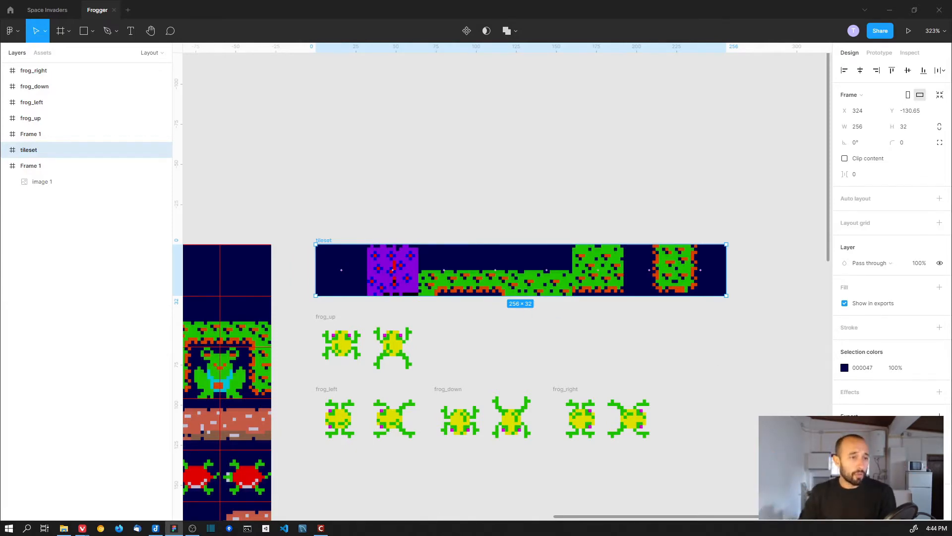
{"action": "key", "text": "ctrl+shift+e"}
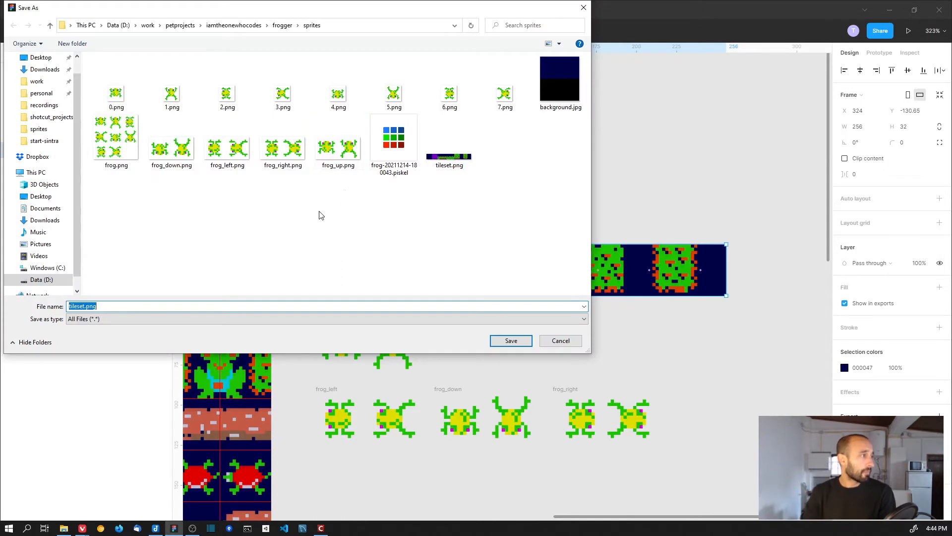
{"action": "key", "text": "Right"}
{"action": "key", "text": "Left"}
{"action": "key", "text": "Left"}
{"action": "key", "text": "Left"}
{"action": "type", "text": "_1"}
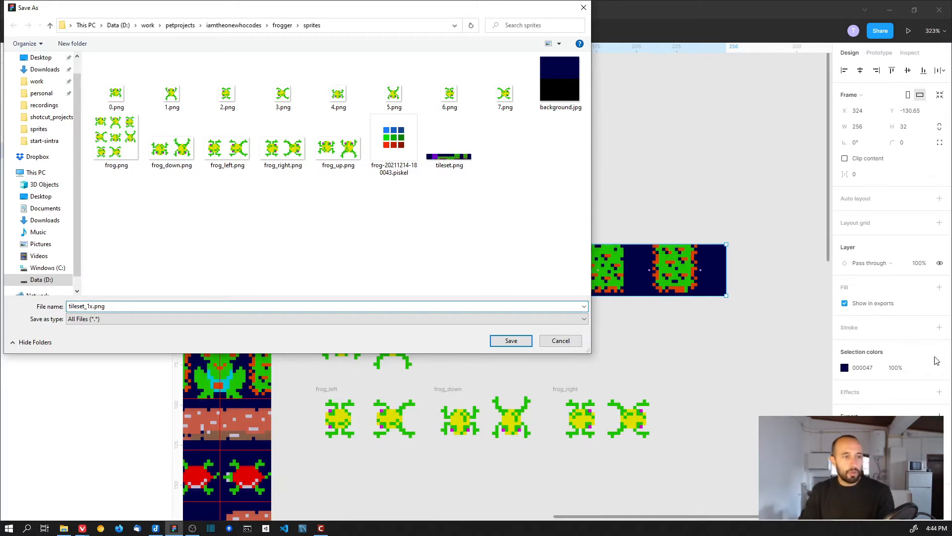
{"action": "left_click", "coordinate": [511, 340]}
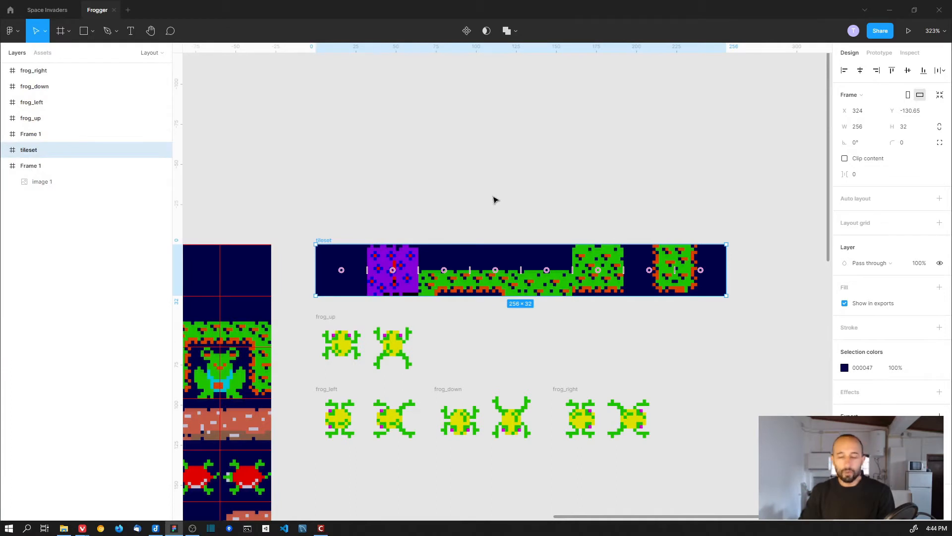
- Switch to Stencyl and browse for the tile sheet image in the work\petprojects folder on drive D
{"action": "key", "text": "alt+Tab"}
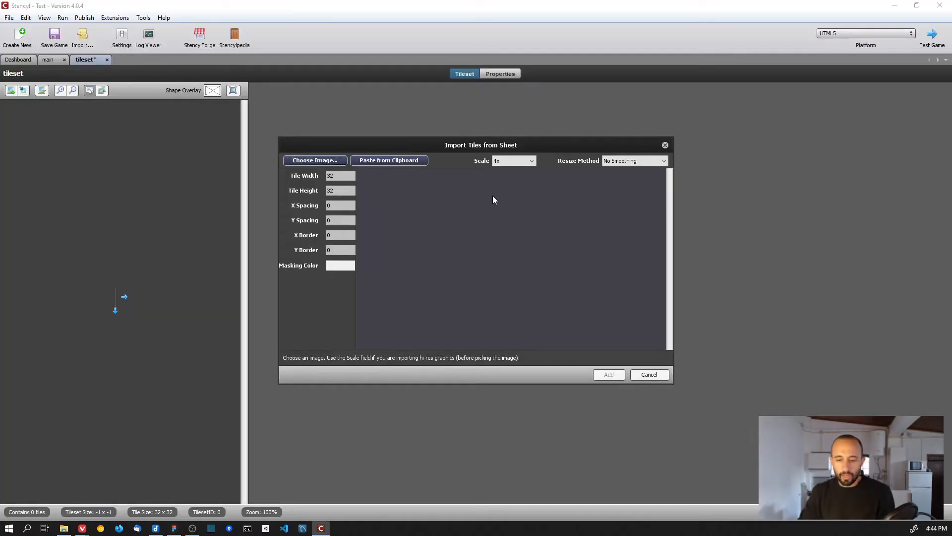
{"action": "left_click", "coordinate": [317, 160]}
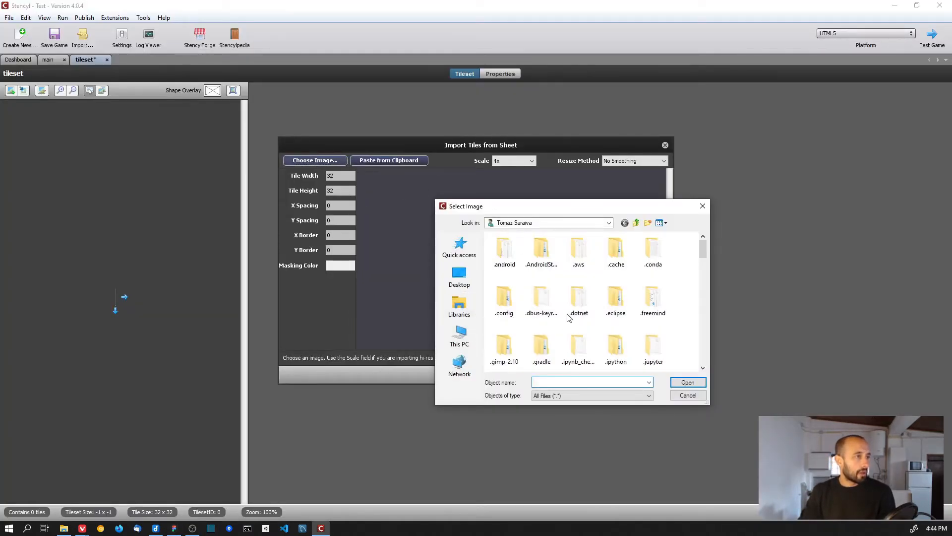
{"action": "left_click", "coordinate": [461, 338]}
{"action": "scroll", "coordinate": [493, 310], "scroll_direction": "down", "scroll_amount": 3}
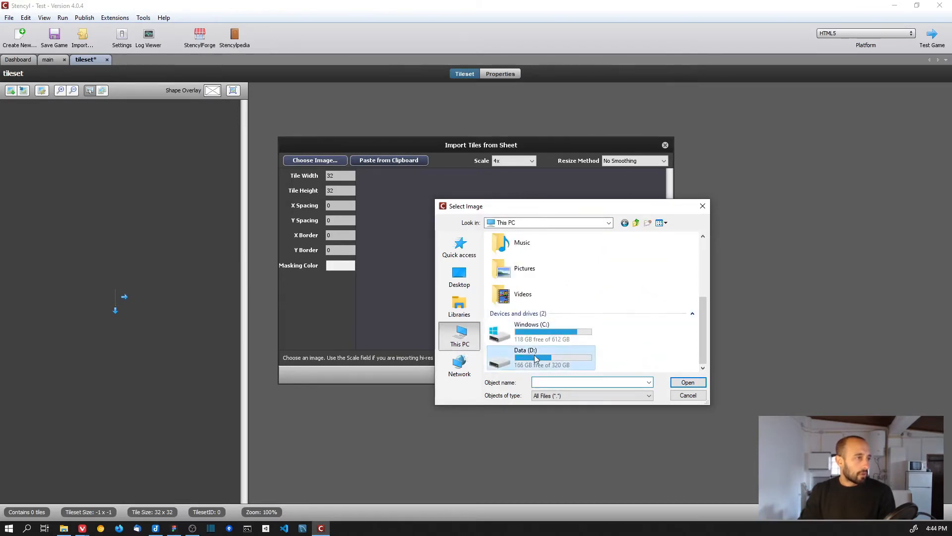
{"action": "double_click", "coordinate": [536, 358]}
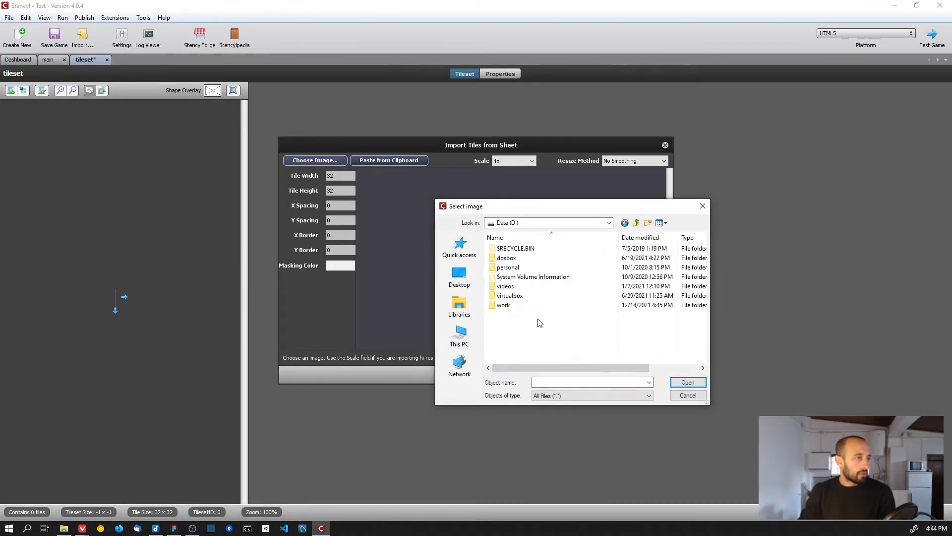
{"action": "double_click", "coordinate": [513, 304]}
{"action": "left_click", "coordinate": [515, 269]}
{"action": "double_click", "coordinate": [514, 268]}
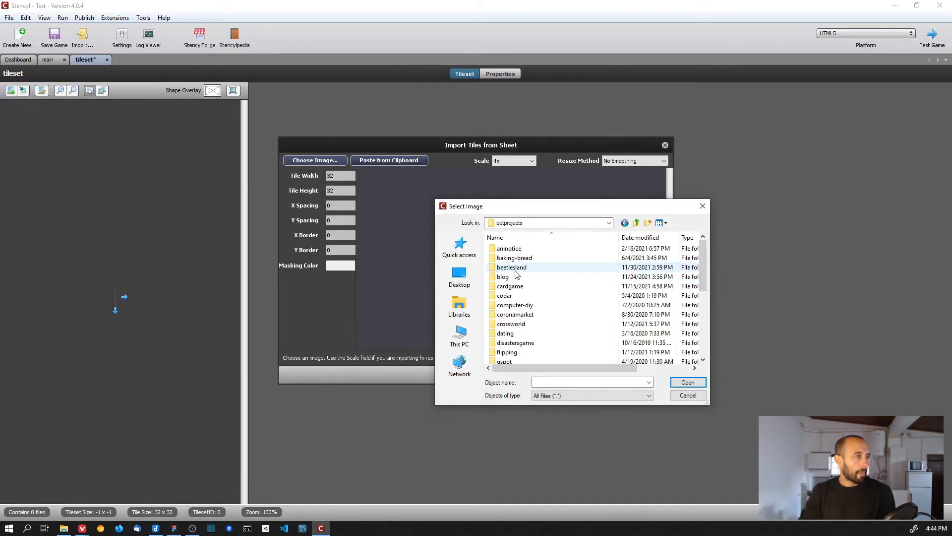
- Load tileset_1x.png from iamtheonewhocodes\frogger\sprites as the sheet image for the tile import
{"action": "scroll", "coordinate": [524, 287], "scroll_direction": "down", "scroll_amount": 3}
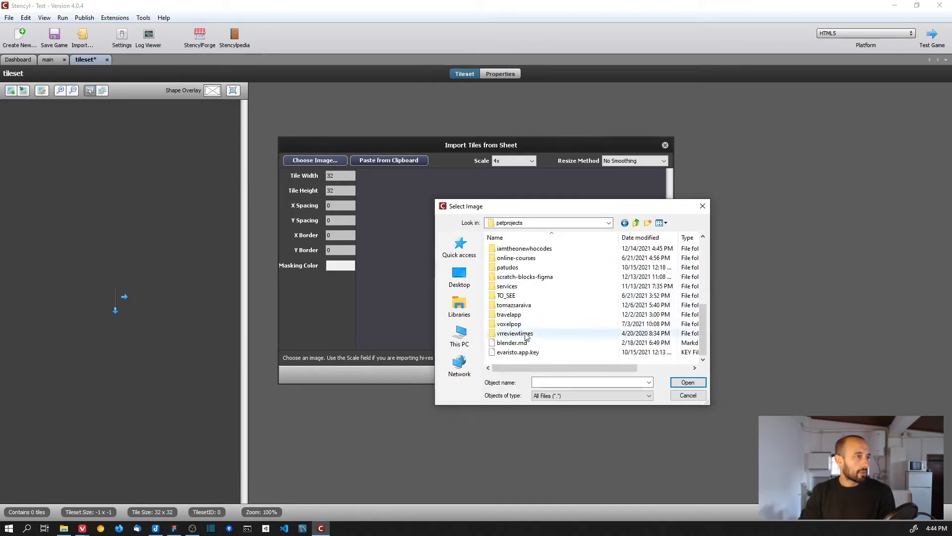
{"action": "double_click", "coordinate": [521, 252]}
{"action": "double_click", "coordinate": [519, 277]}
{"action": "double_click", "coordinate": [505, 248]}
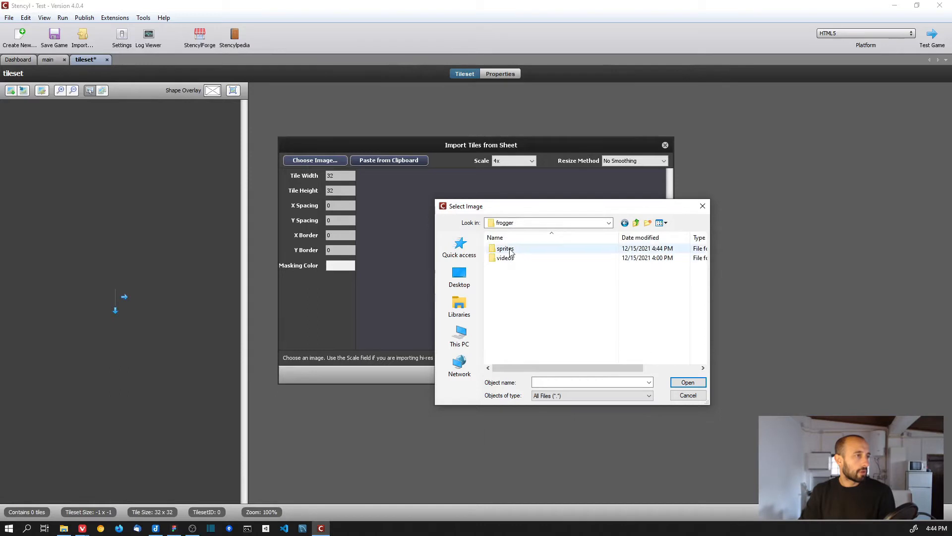
{"action": "scroll", "coordinate": [569, 308], "scroll_direction": "down", "scroll_amount": 4}
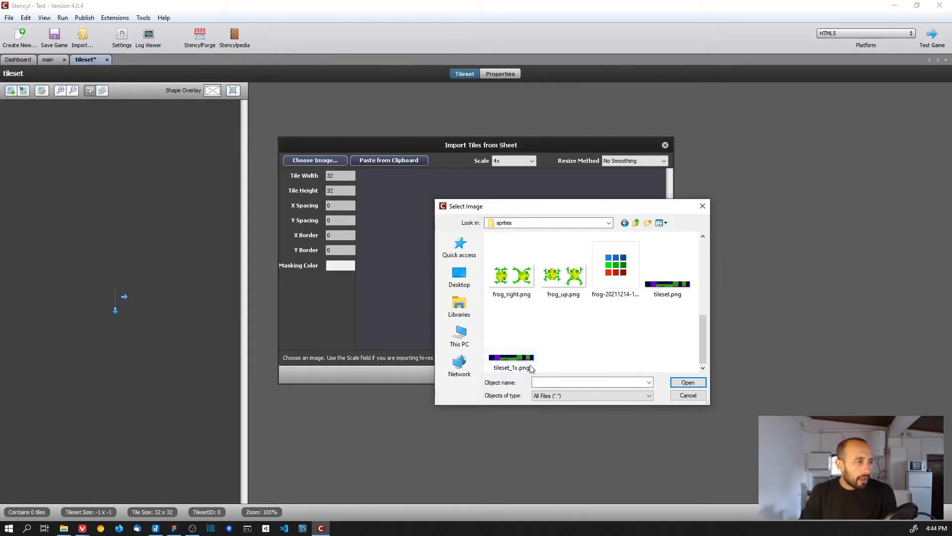
{"action": "double_click", "coordinate": [512, 358]}
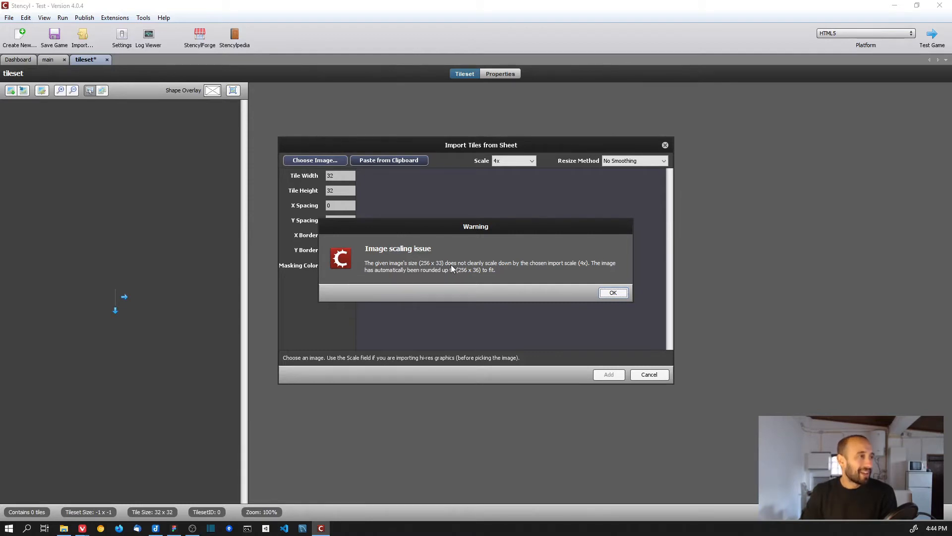
{"action": "left_click", "coordinate": [613, 294]}
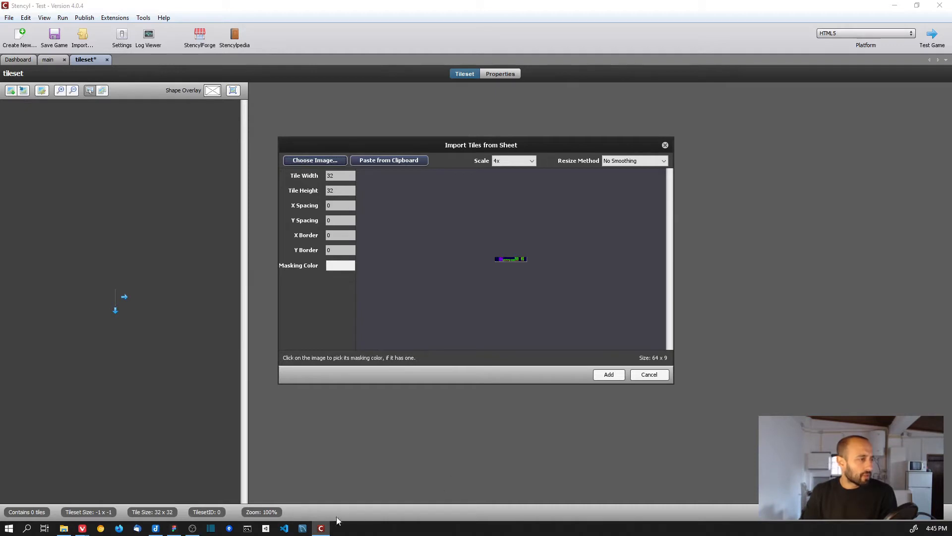
- Switch to Figma and bring the tileset frame to 256 × 32 by resizing to fit, applying auto layout and removing it
{"action": "key", "text": "alt+Tab"}
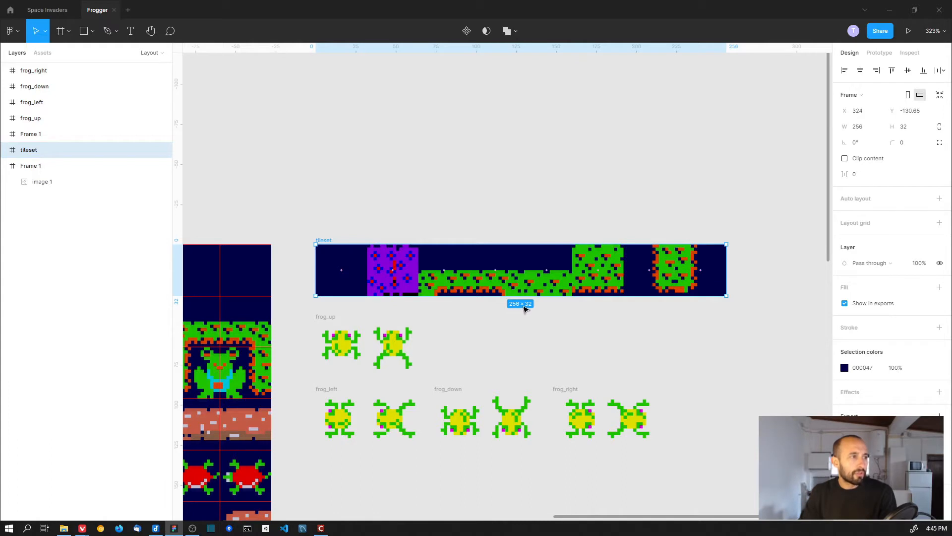
{"action": "left_click", "coordinate": [940, 95]}
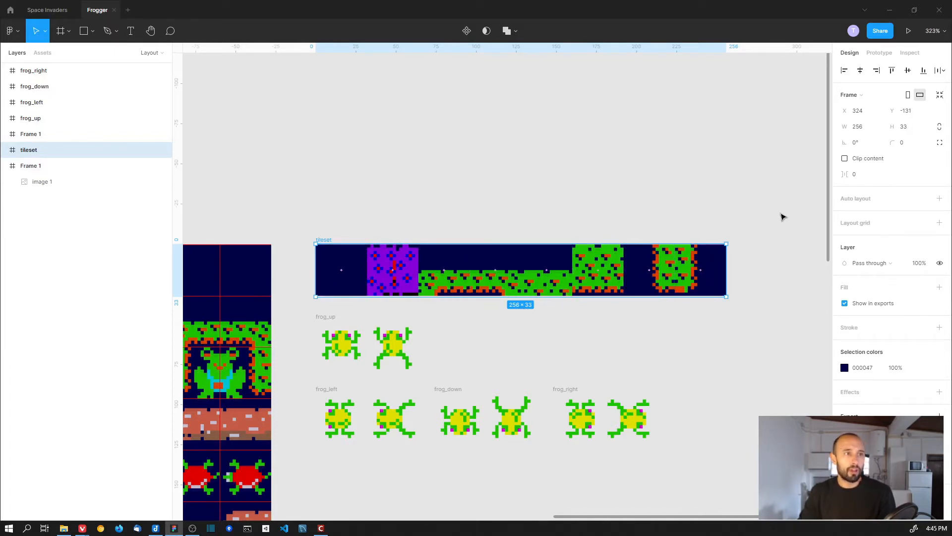
{"action": "left_click", "coordinate": [940, 198]}
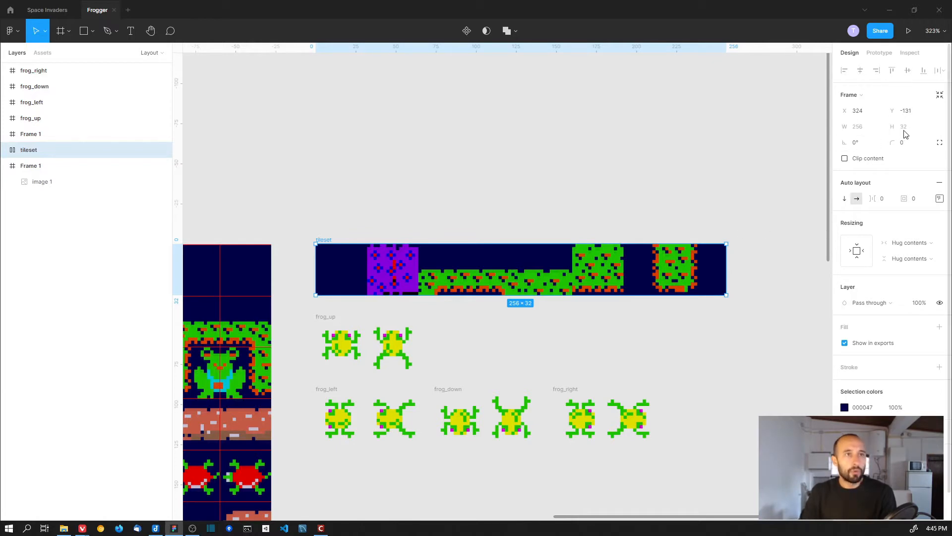
{"action": "left_click", "coordinate": [940, 183]}
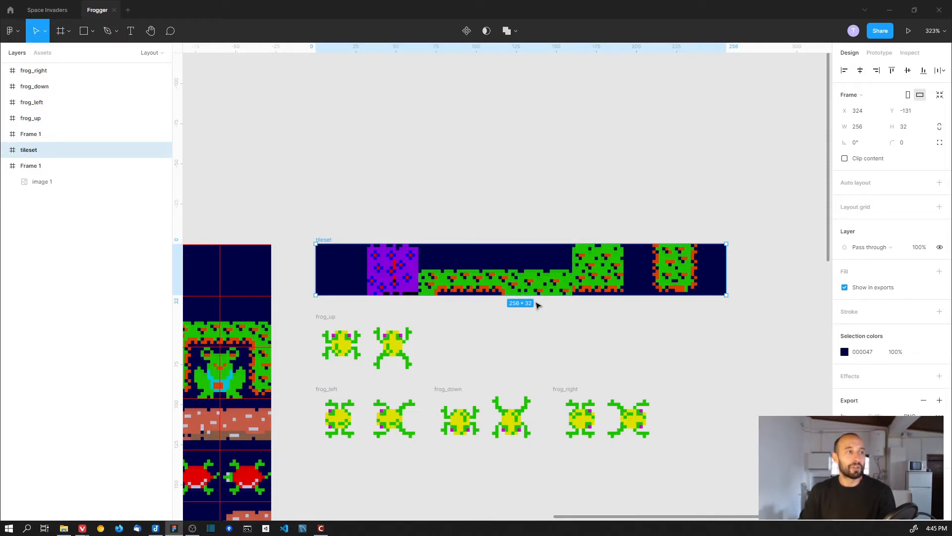
- Export the tileset frame into the sprites folder, replacing the existing tileset_1x.png
{"action": "left_click", "coordinate": [892, 436]}
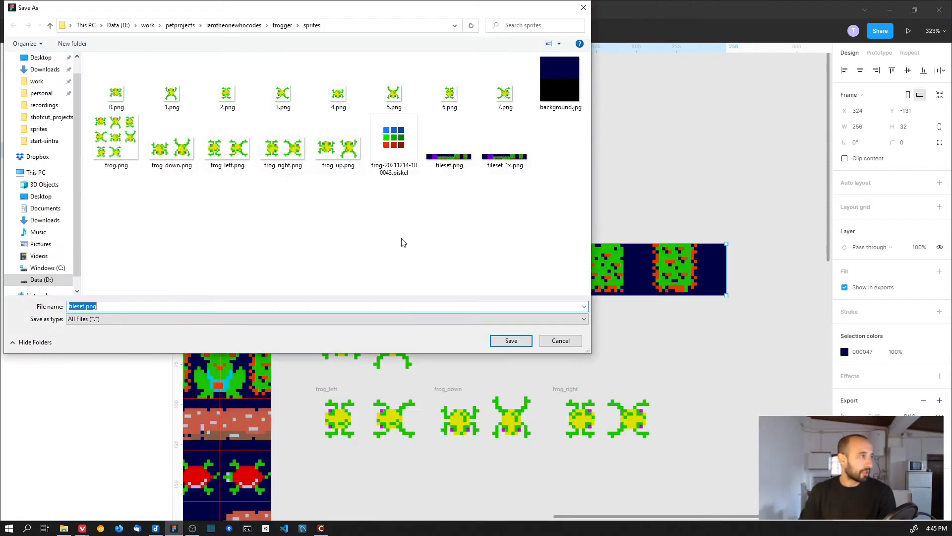
{"action": "double_click", "coordinate": [505, 158]}
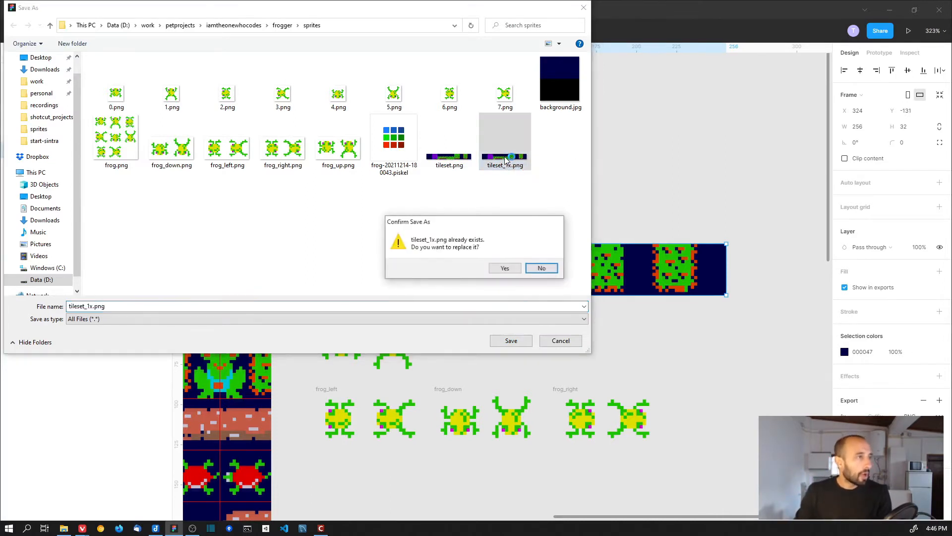
{"action": "left_click", "coordinate": [506, 267]}
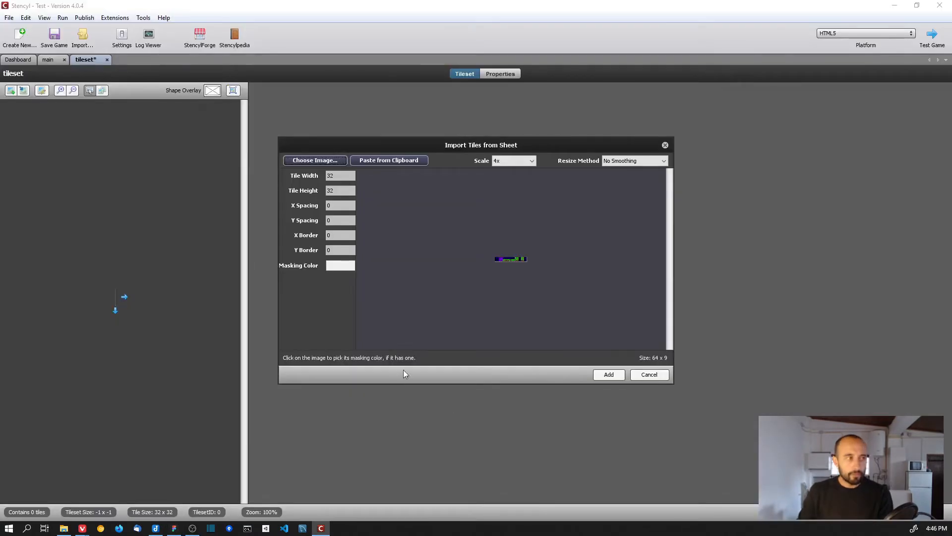
- Switch to Stencyl, add the already loaded sheet's tiles, and load the re-exported tileset_1x.png for a new tile import
{"action": "left_click", "coordinate": [609, 375]}
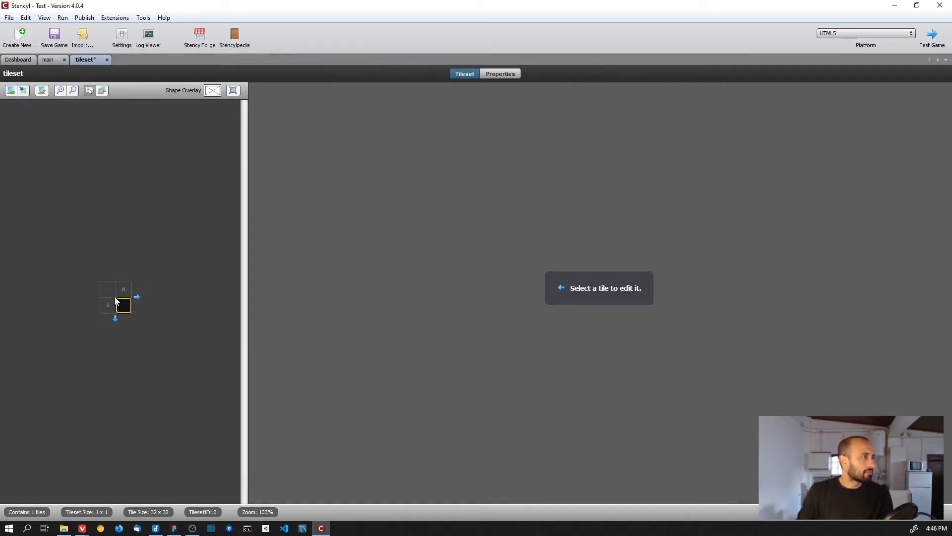
{"action": "left_click", "coordinate": [10, 91]}
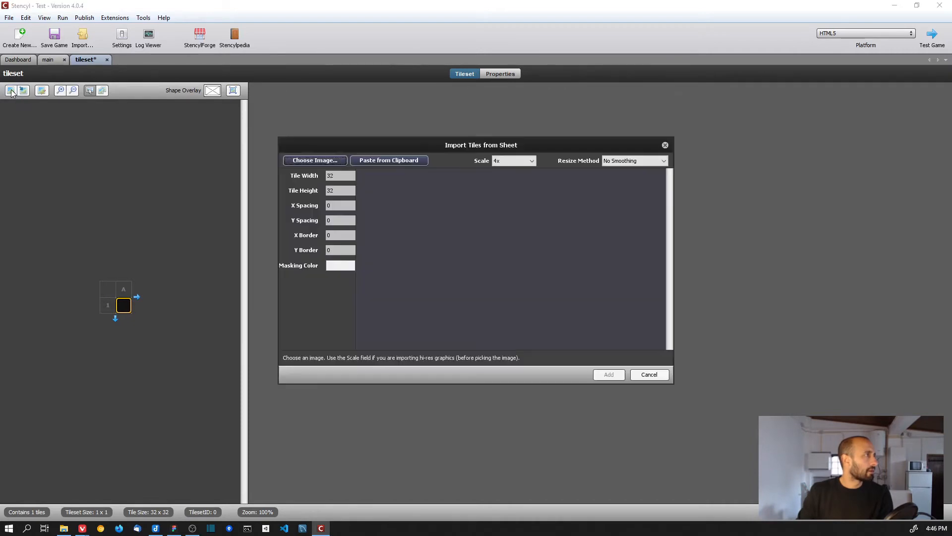
{"action": "left_click", "coordinate": [341, 159]}
{"action": "scroll", "coordinate": [555, 303], "scroll_direction": "down", "scroll_amount": 3}
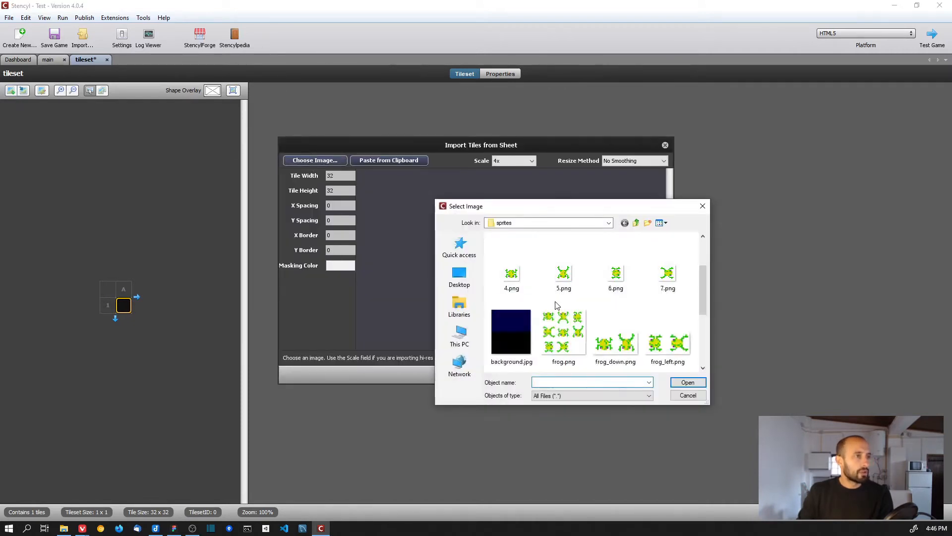
{"action": "double_click", "coordinate": [511, 359]}
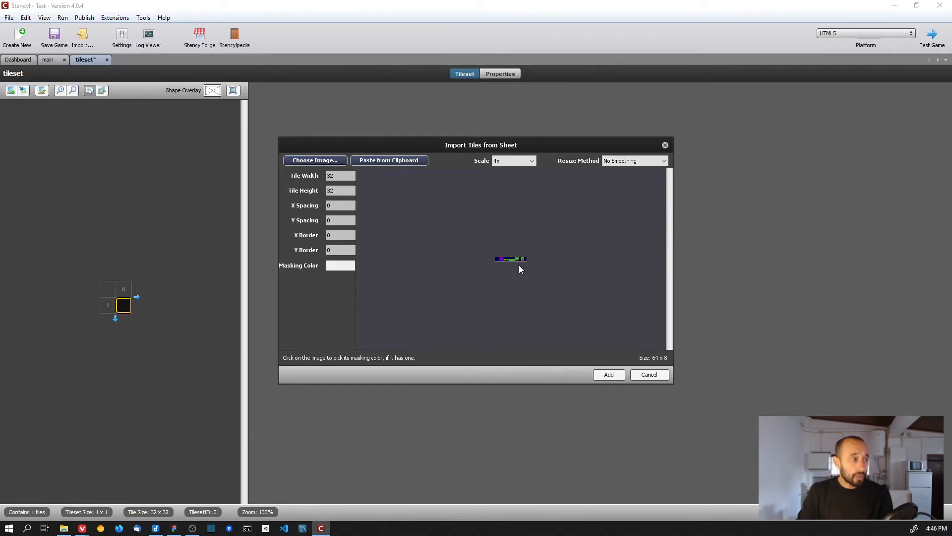
- Try to add the tiles from tileset_1x.png with the import scale set to 1x
{"action": "left_click", "coordinate": [503, 162]}
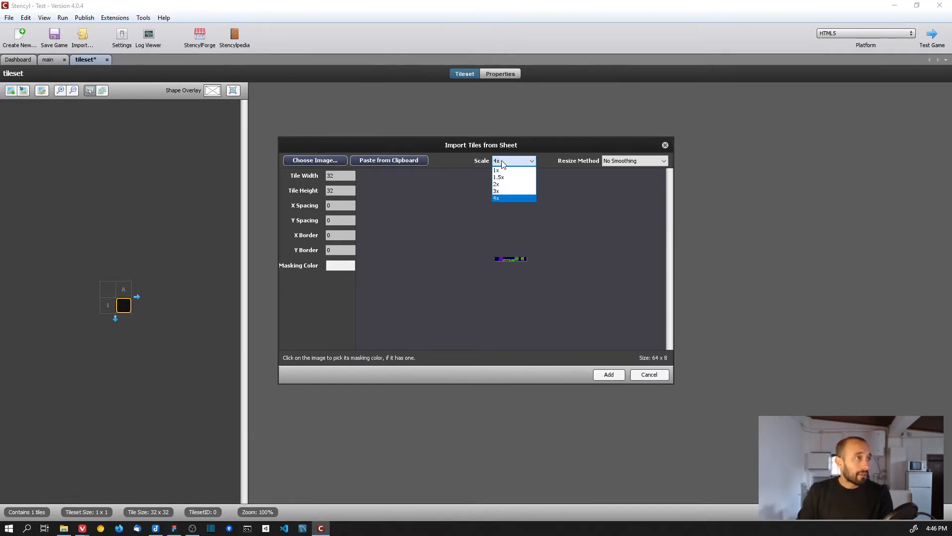
{"action": "left_click", "coordinate": [503, 171]}
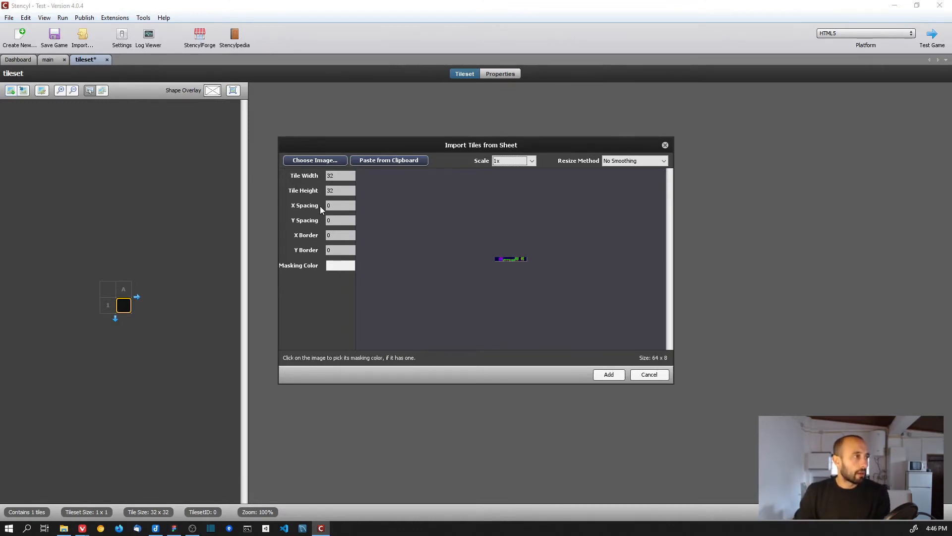
{"action": "left_click", "coordinate": [609, 375]}
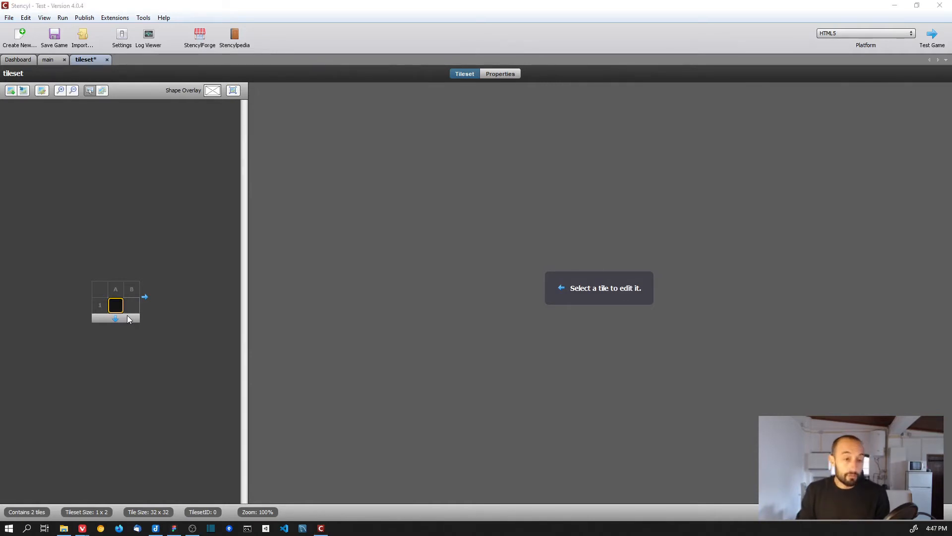
- Switch to Figma and export the tileset frame at 4x, replacing tileset.png in the sprites folder
{"action": "key", "text": "alt+Tab"}
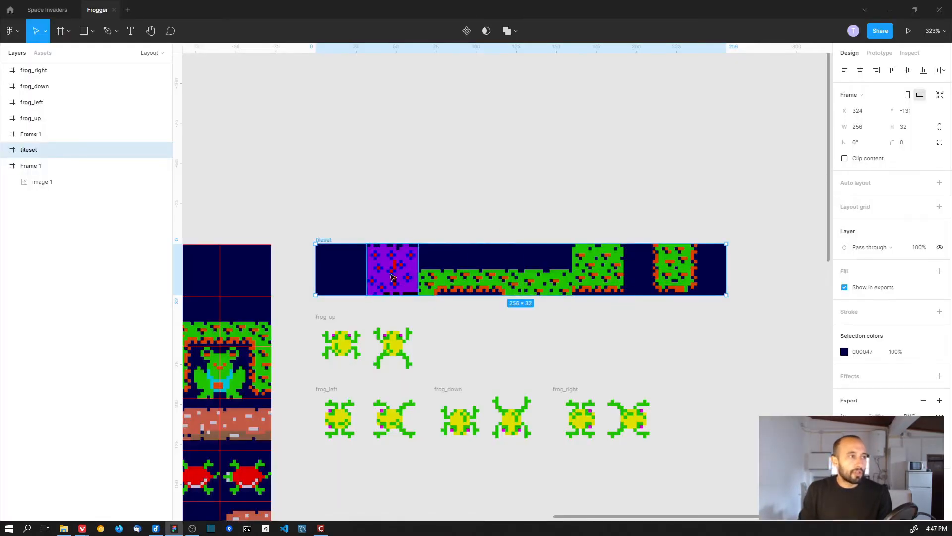
{"action": "left_click", "coordinate": [861, 415]}
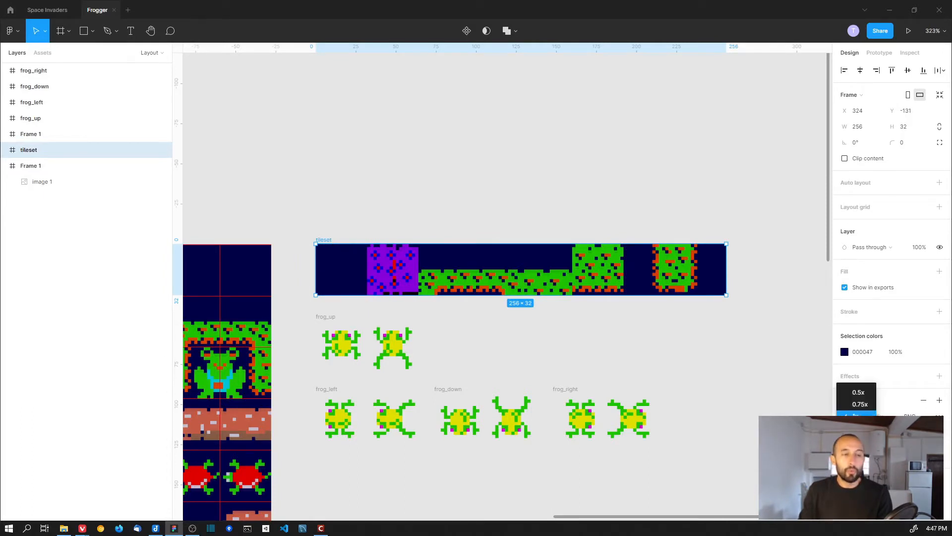
{"action": "left_click", "coordinate": [858, 463]}
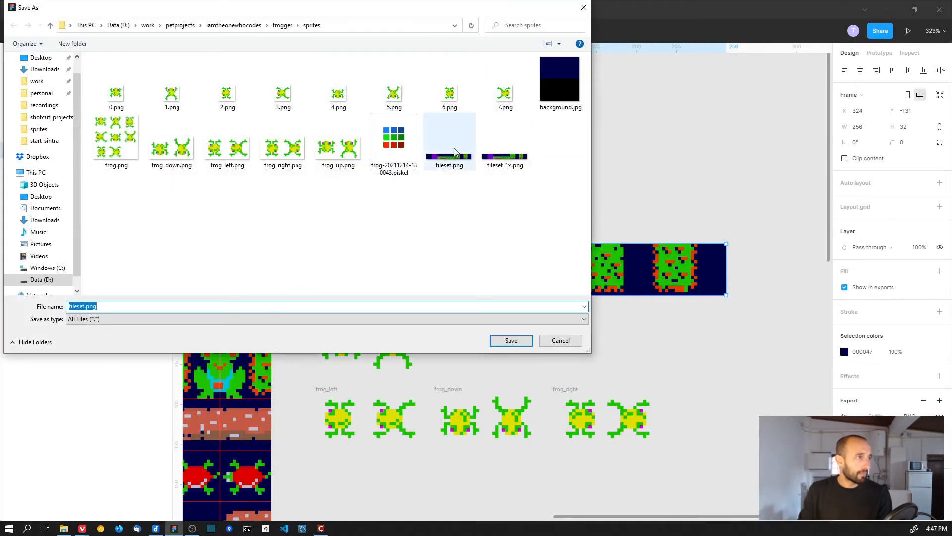
{"action": "double_click", "coordinate": [453, 151]}
{"action": "left_click", "coordinate": [502, 267]}
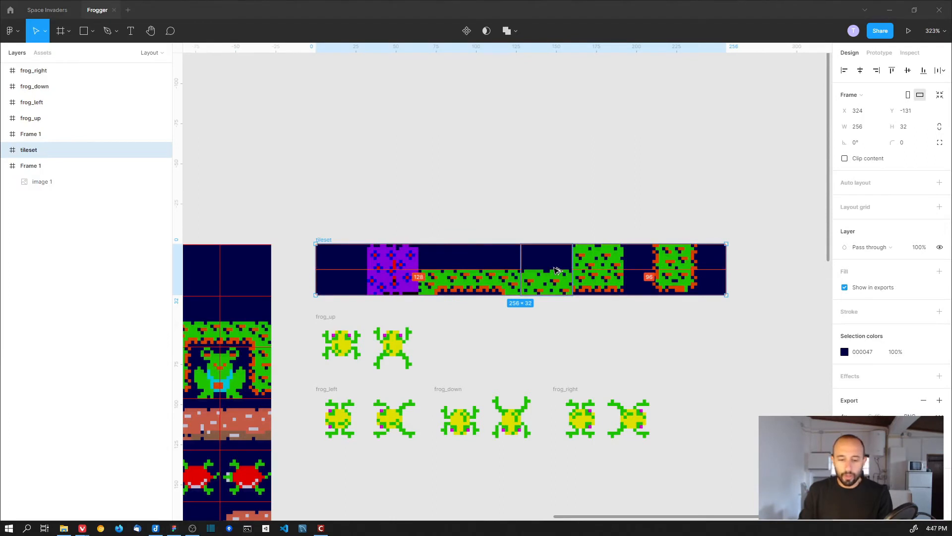
- Switch to File Explorer and compare the image dimensions of tileset_1x.png and tileset.png in the sprites folder
{"action": "key", "text": "alt+Tab"}
{"action": "left_click", "coordinate": [502, 347]}
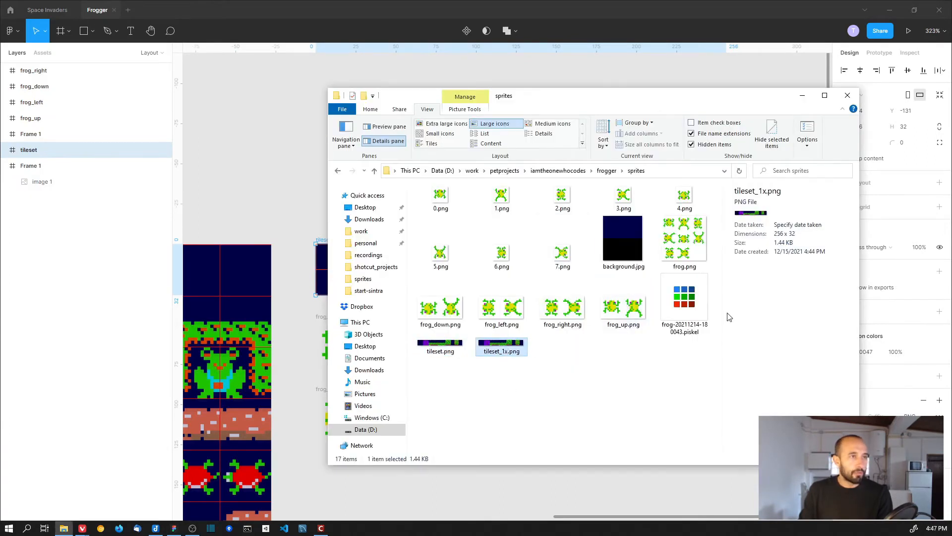
{"action": "left_click", "coordinate": [452, 346]}
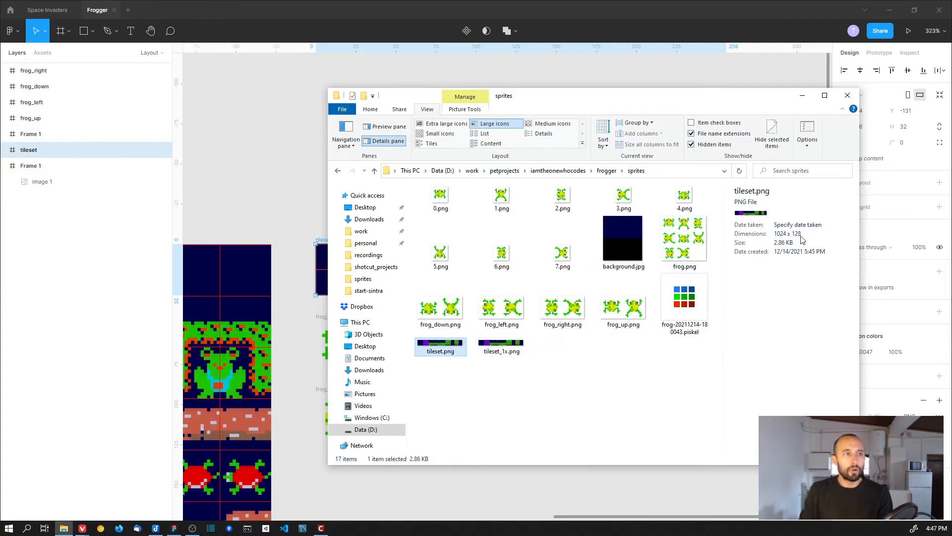
- Switch to Stencyl and load tileset.png from the sprites folder as the sheet image for a new tile import
{"action": "left_click", "coordinate": [569, 392]}
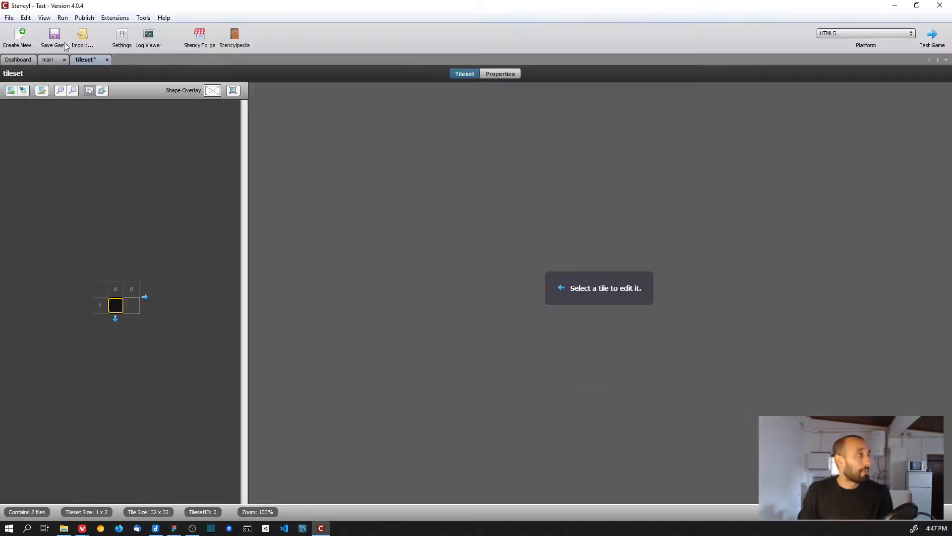
{"action": "left_click", "coordinate": [10, 91]}
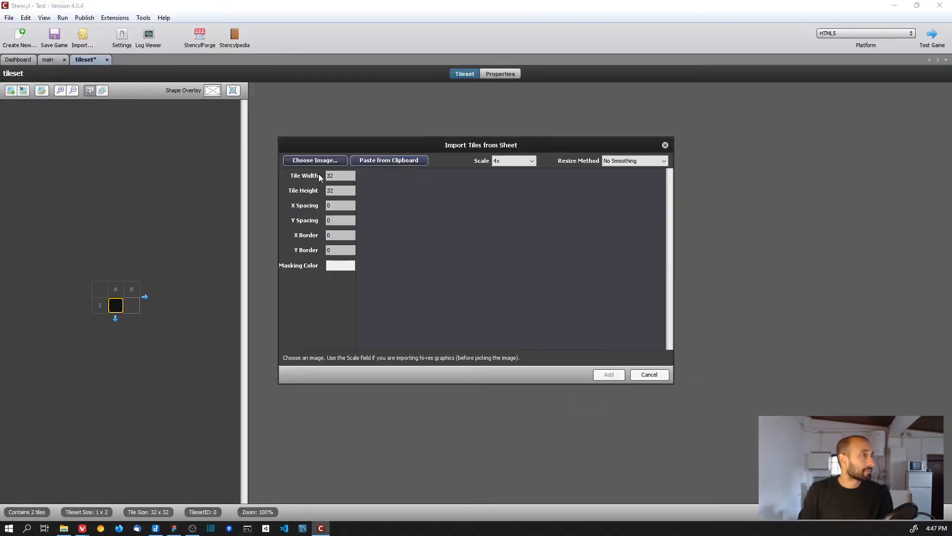
{"action": "left_click", "coordinate": [314, 161]}
{"action": "scroll", "coordinate": [540, 347], "scroll_direction": "down", "scroll_amount": 3}
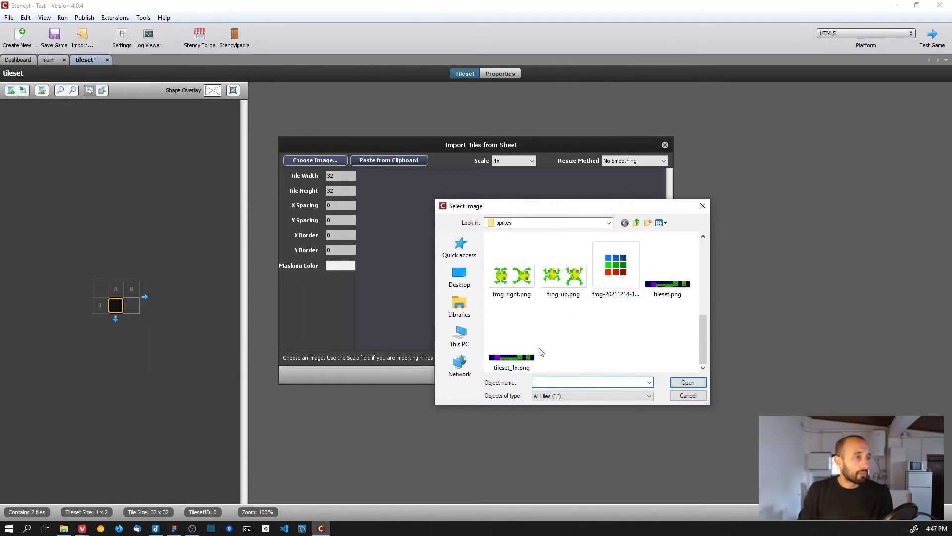
{"action": "double_click", "coordinate": [667, 281]}
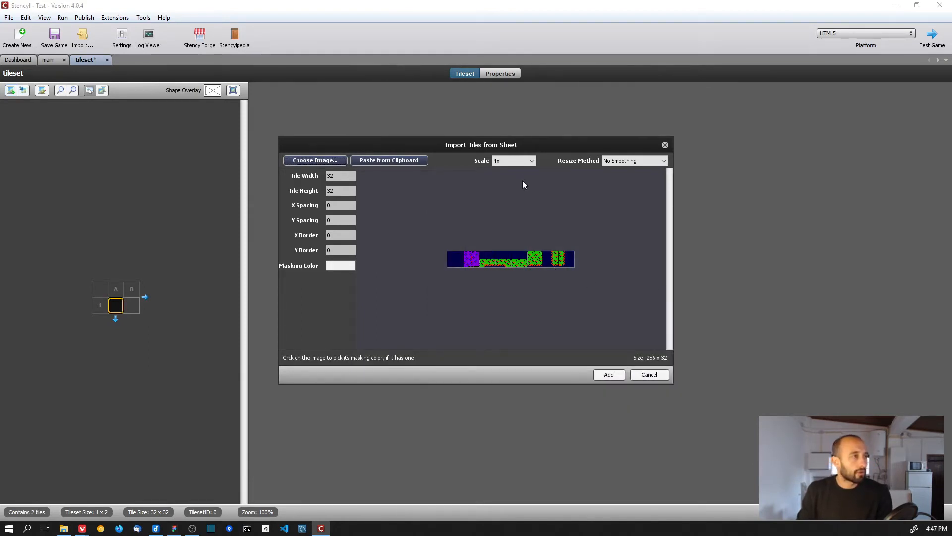
- Add the 32 × 32 tiles with the import scale at 4x, and delete row 1 of the tileset
{"action": "left_click", "coordinate": [524, 161]}
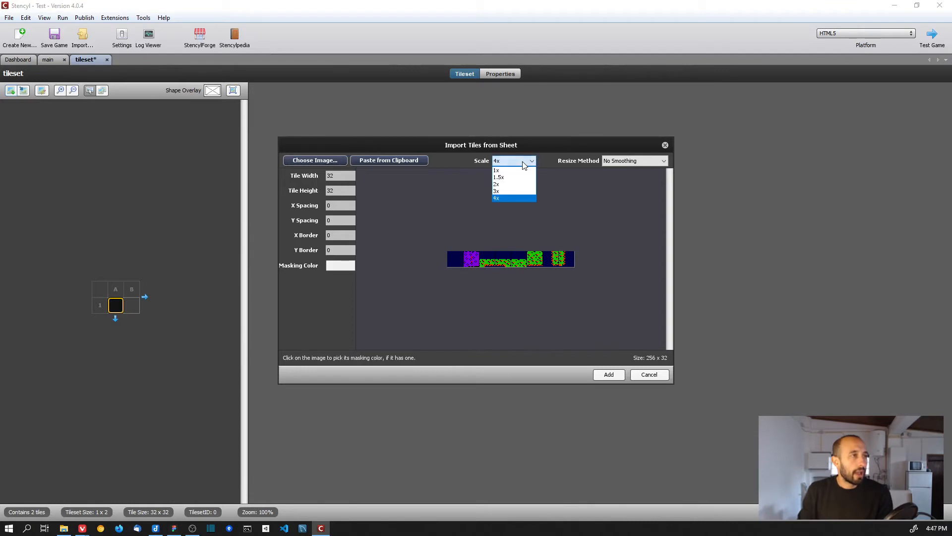
{"action": "left_click", "coordinate": [510, 199]}
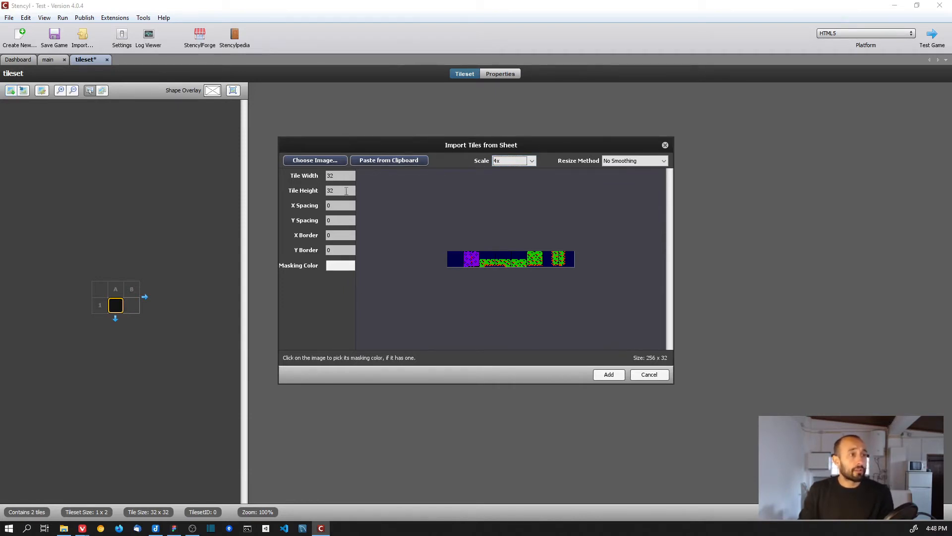
{"action": "left_click", "coordinate": [608, 374]}
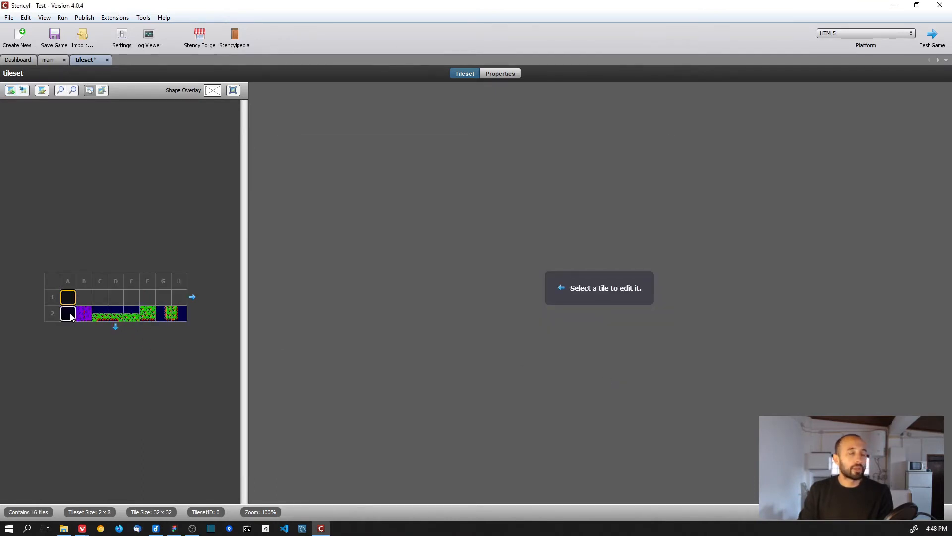
{"action": "right_click", "coordinate": [50, 300]}
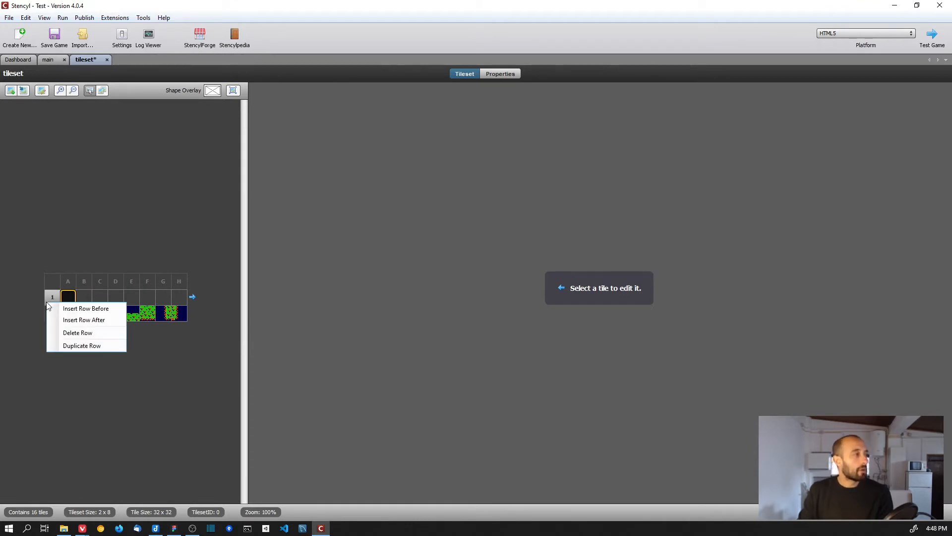
{"action": "left_click", "coordinate": [70, 333]}
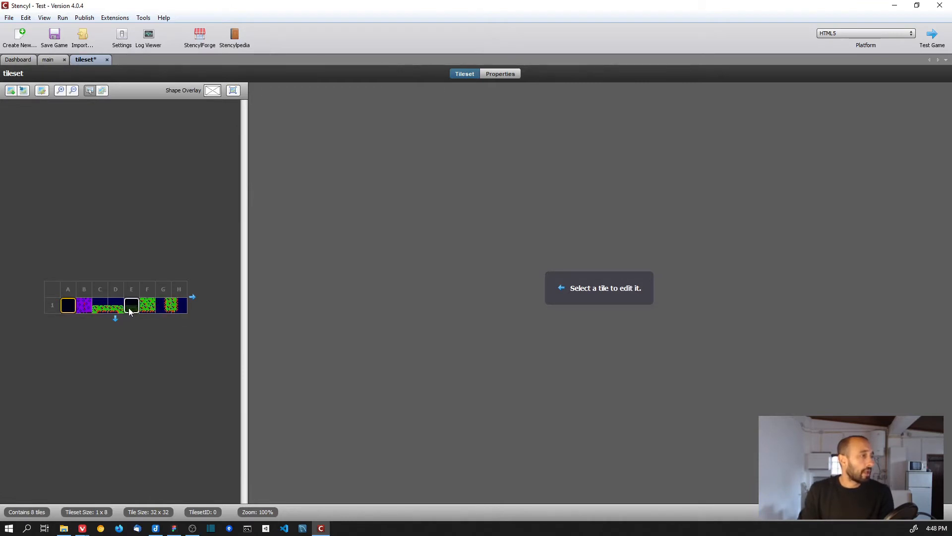
- Look through the imported tiles' frames and collision bounds, and save the tileset
{"action": "left_click", "coordinate": [90, 308]}
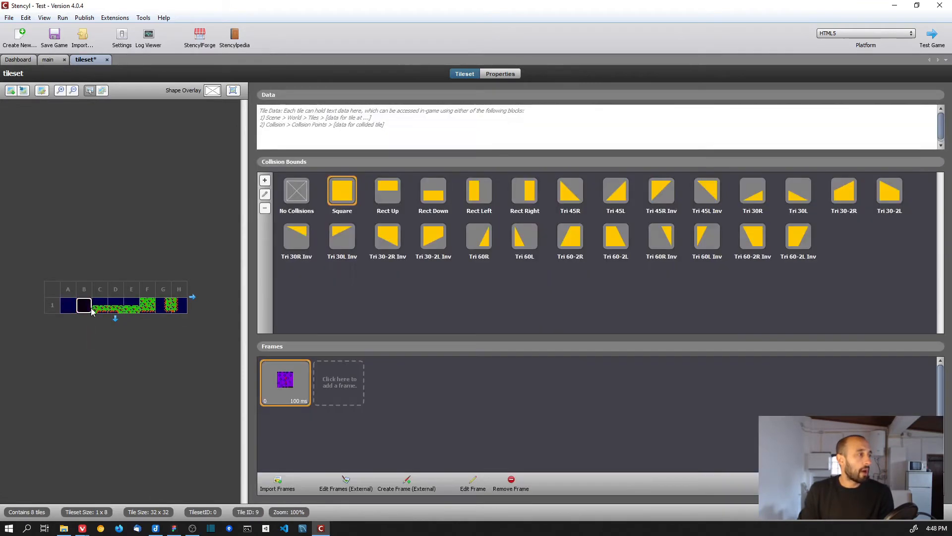
{"action": "left_click", "coordinate": [131, 308]}
{"action": "left_click", "coordinate": [178, 306]}
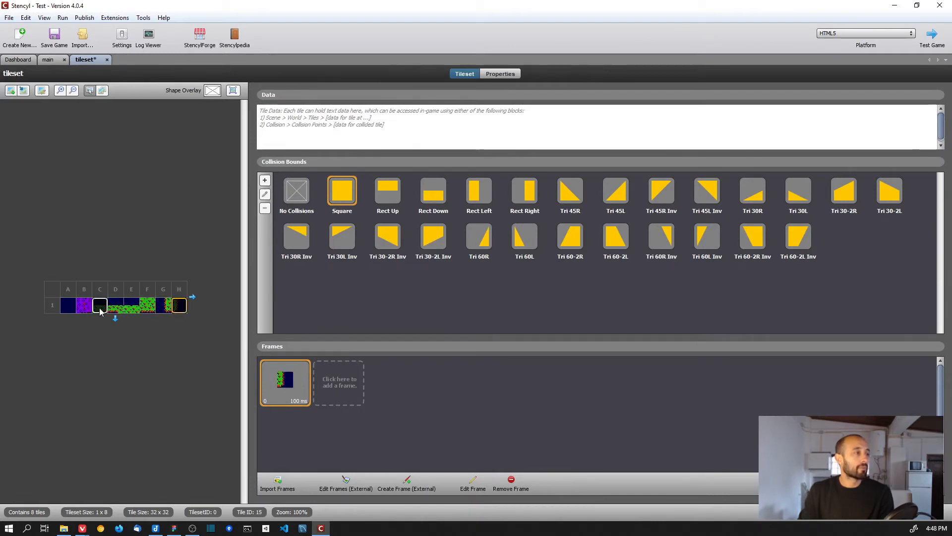
{"action": "left_click", "coordinate": [74, 308]}
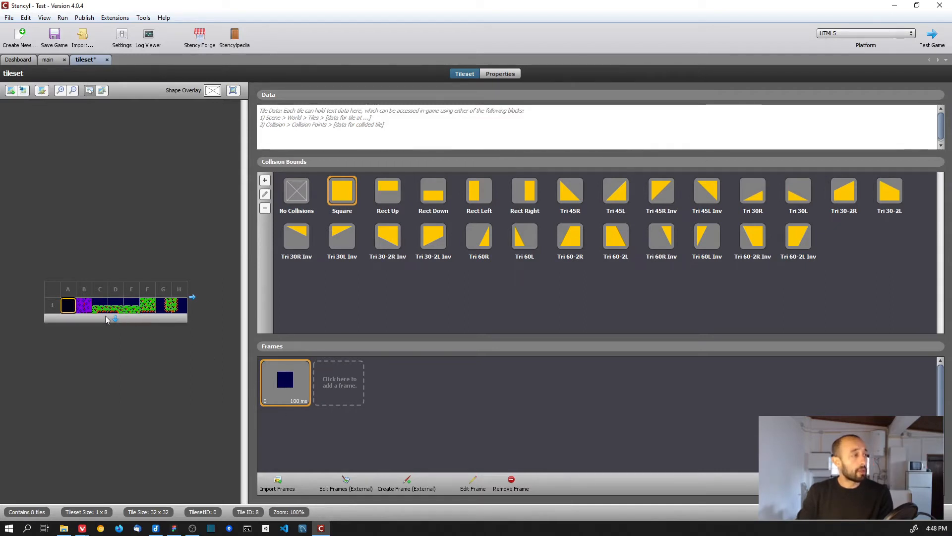
{"action": "left_click", "coordinate": [84, 305]}
{"action": "left_click", "coordinate": [99, 305]}
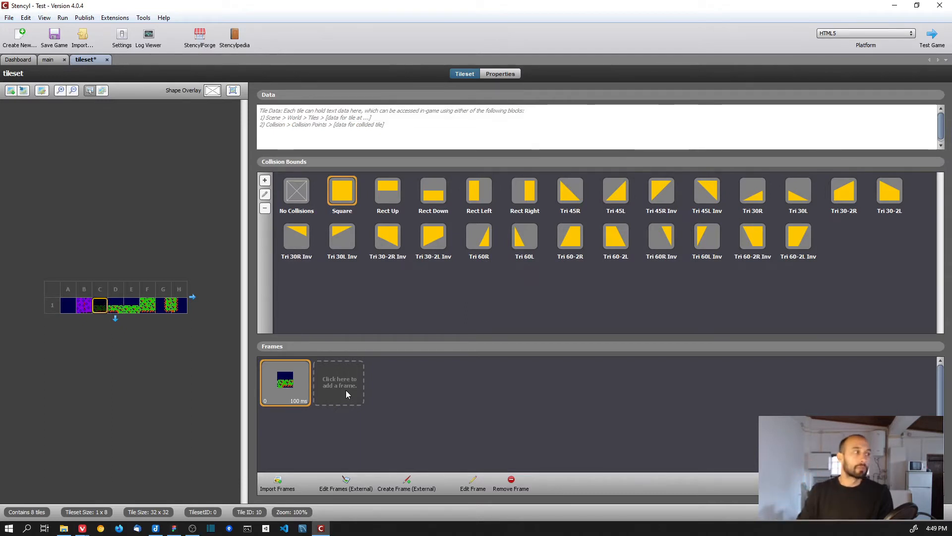
{"action": "left_click", "coordinate": [68, 305]}
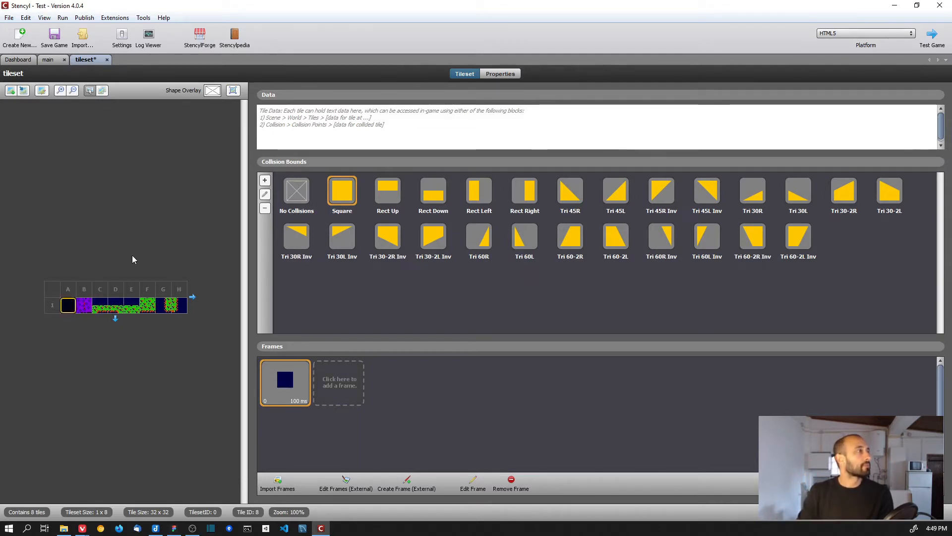
{"action": "key", "text": "ctrl+s"}
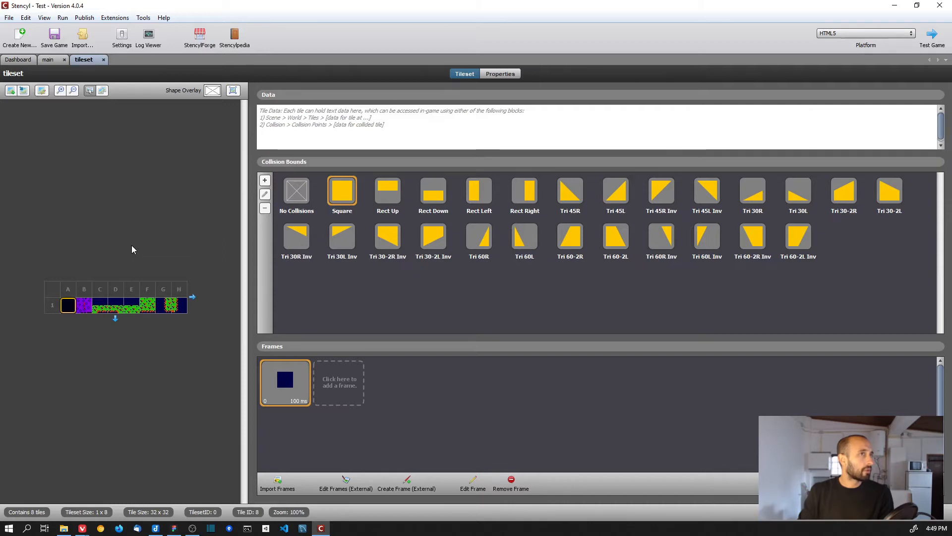
- Open the main scene for editing, with the new tileset available for painting
{"action": "left_click", "coordinate": [50, 60]}
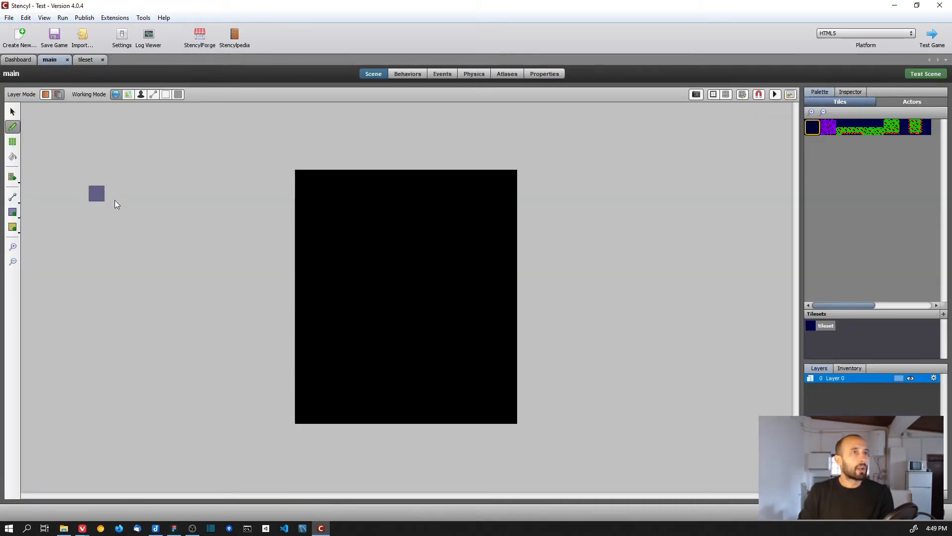
{"action": "left_click", "coordinate": [22, 59]}
{"action": "left_click", "coordinate": [48, 59]}
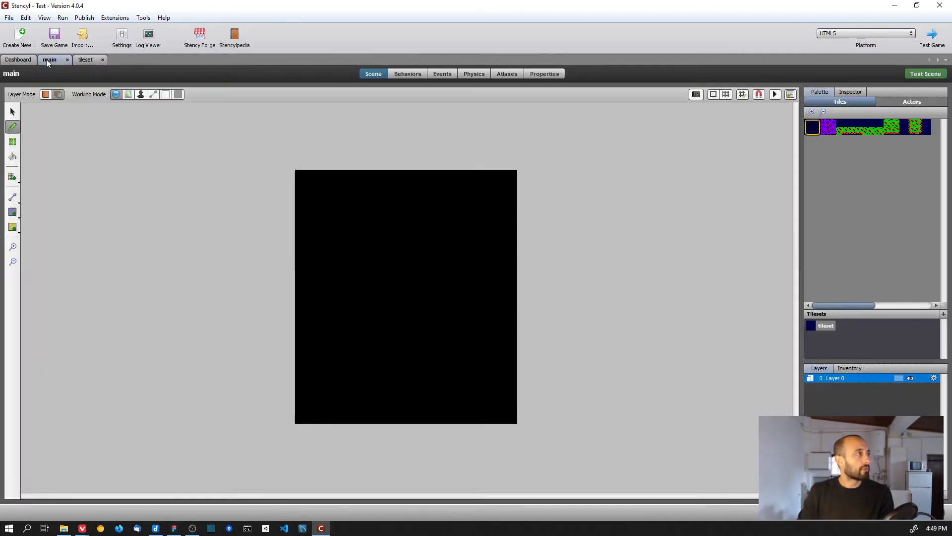
{"action": "left_click", "coordinate": [86, 60]}
{"action": "left_click", "coordinate": [50, 61]}
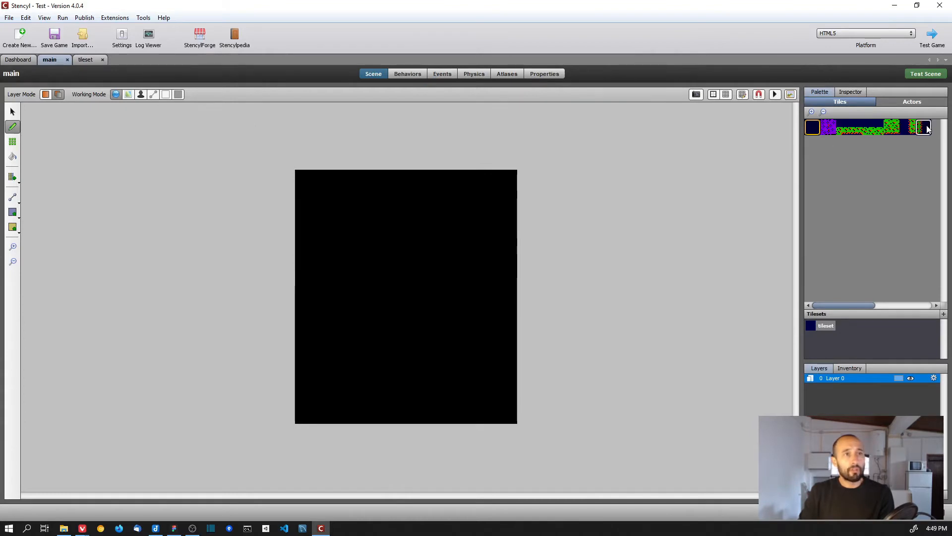
- Check the layout in the Figma mockup, and in Stencyl paint full-width purple tile rows in scene rows 9 and 15 from the top
{"action": "left_click", "coordinate": [829, 128]}
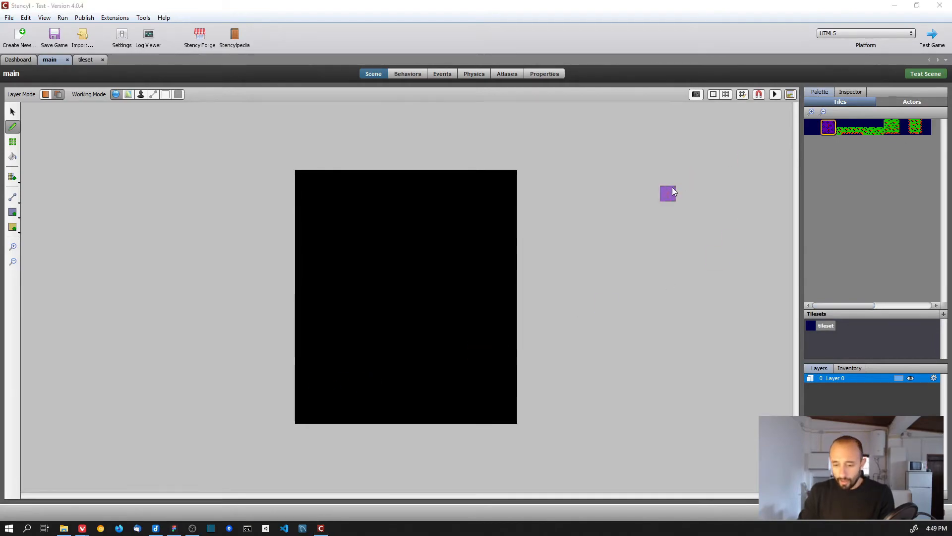
{"action": "key", "text": "alt+Tab"}
{"action": "middle_click_drag", "start_coordinate": [471, 345], "coordinate": [661, 203]}
{"action": "scroll", "coordinate": [524, 288], "scroll_direction": "down", "scroll_amount": 4, "text": "ctrl"}
{"action": "middle_click_drag", "start_coordinate": [516, 296], "coordinate": [647, 143]}
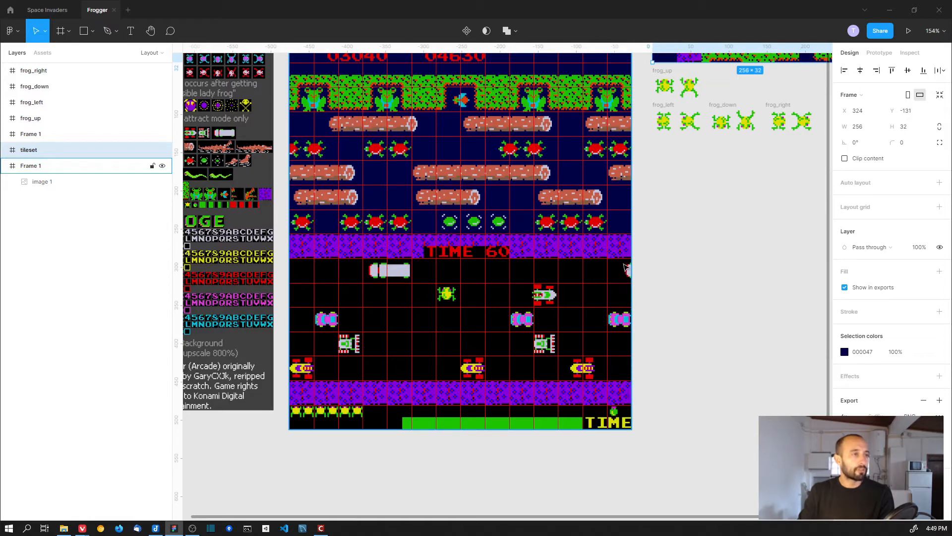
{"action": "key", "text": "alt+Tab"}
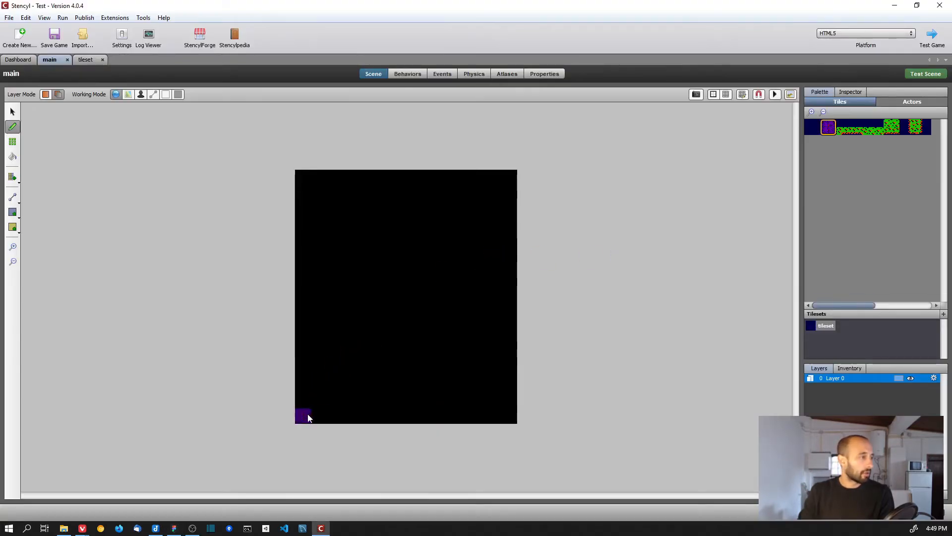
{"action": "left_click_drag", "start_coordinate": [303, 403], "coordinate": [507, 399]}
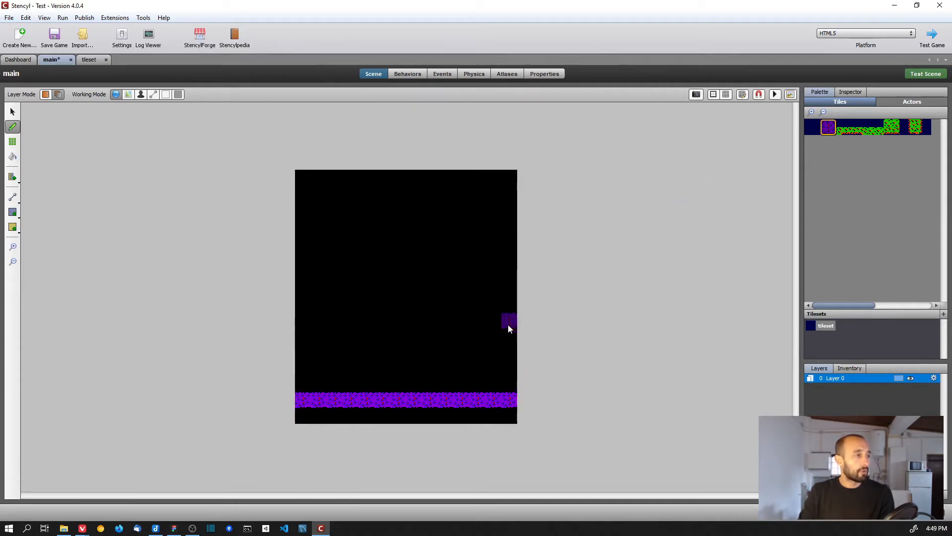
{"action": "left_click_drag", "start_coordinate": [508, 311], "coordinate": [298, 308]}
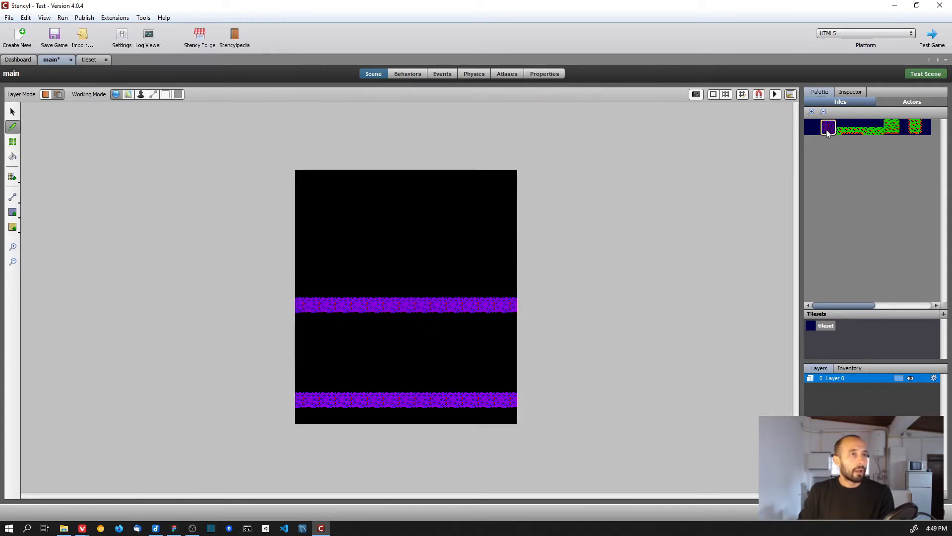
- Compare with the Figma mockup, and in Stencyl fill the eight rows above the upper purple strip with the navy water tile
{"action": "key", "text": "alt+Tab"}
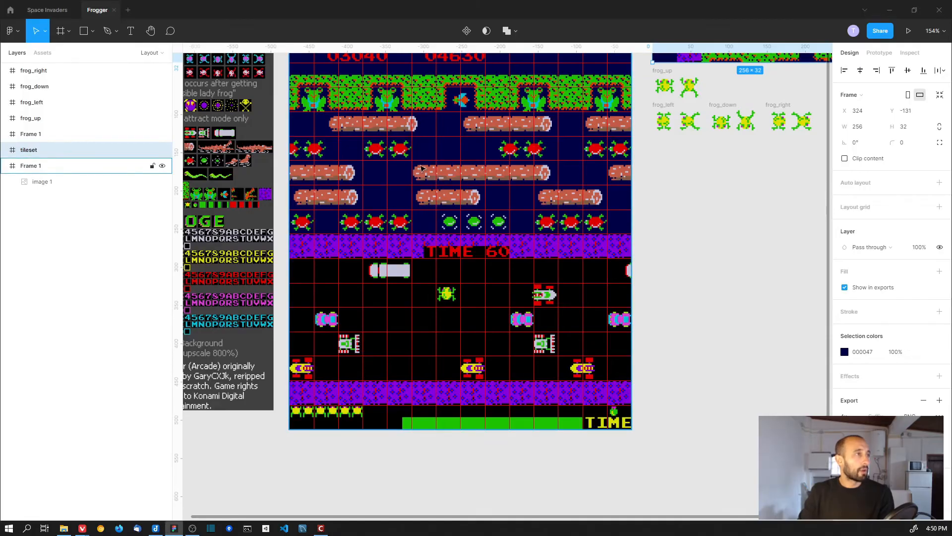
{"action": "scroll", "coordinate": [744, 301], "scroll_direction": "up", "scroll_amount": 3}
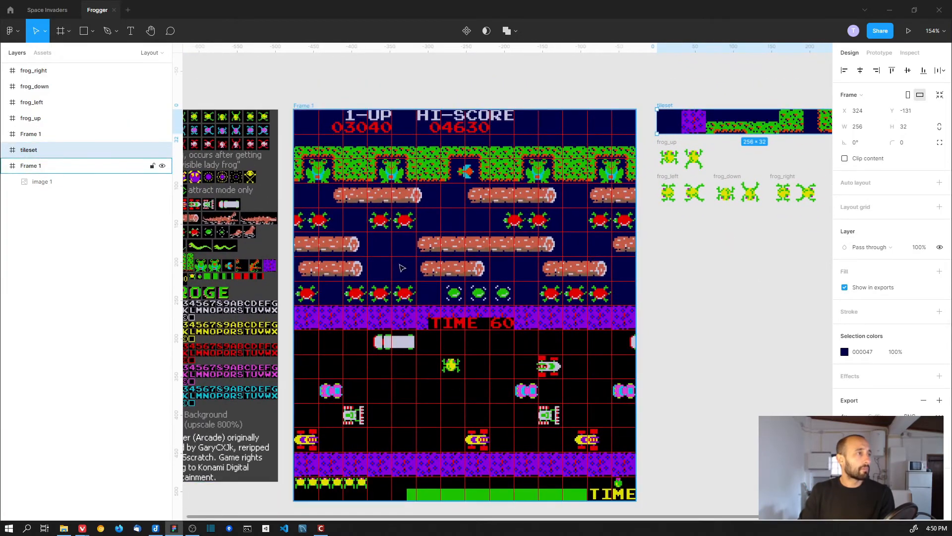
{"action": "key", "text": "alt+Tab"}
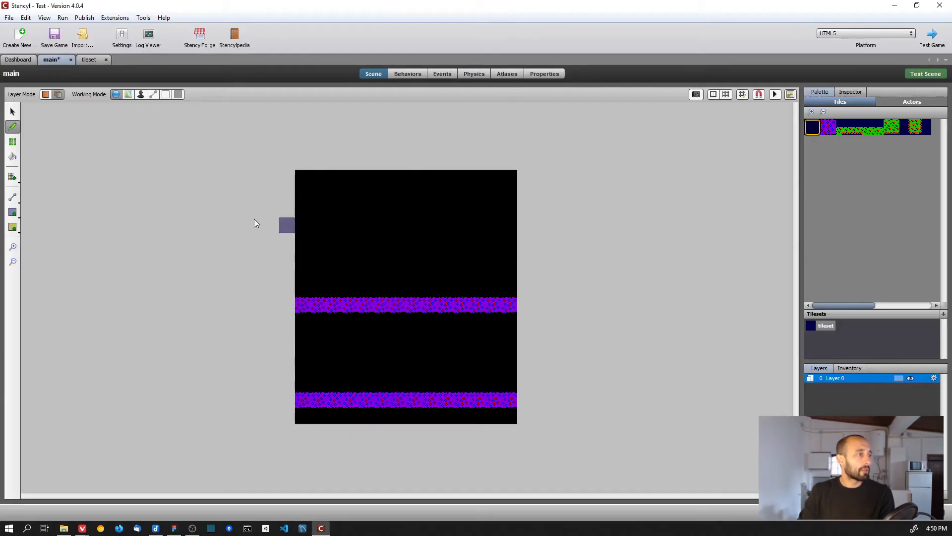
{"action": "left_click", "coordinate": [12, 143]}
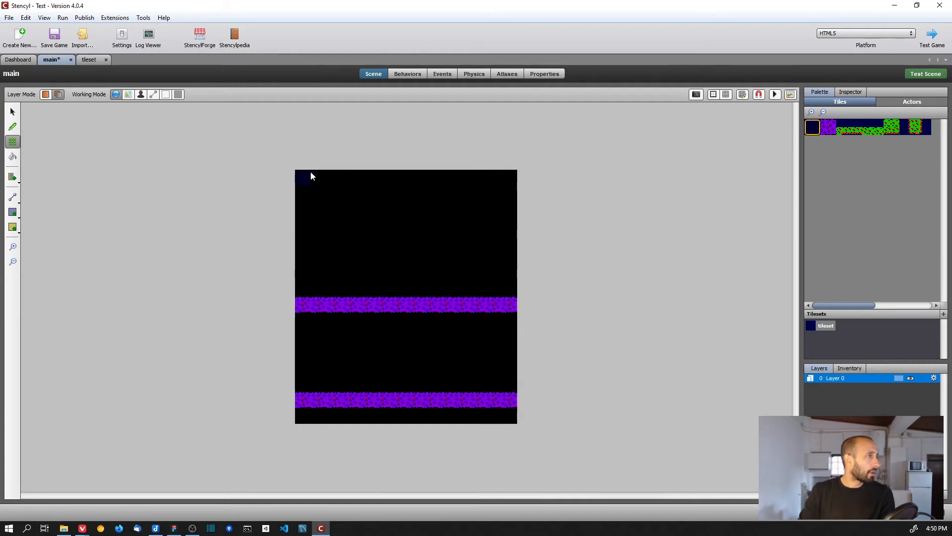
{"action": "left_click_drag", "start_coordinate": [311, 172], "coordinate": [505, 285]}
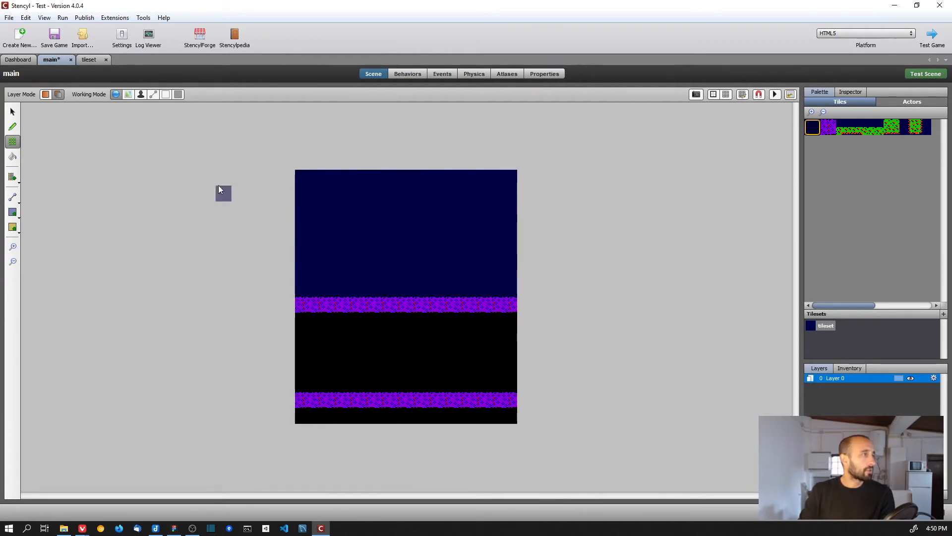
- Following the Figma mockup, show the scene grid in Stencyl and place the third tileset tile in row 2 at columns 1, 4, 7, 10 and 13
{"action": "left_click", "coordinate": [13, 127]}
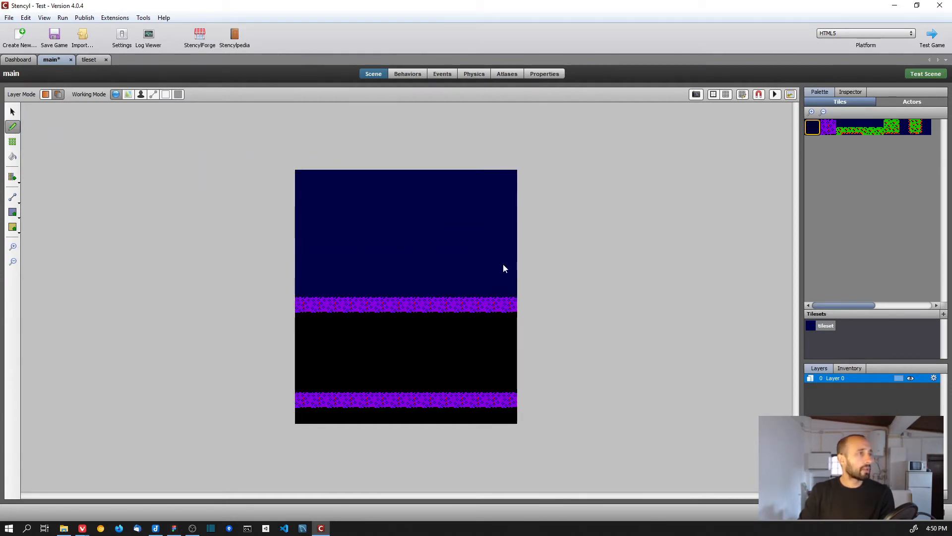
{"action": "key", "text": "alt+Tab"}
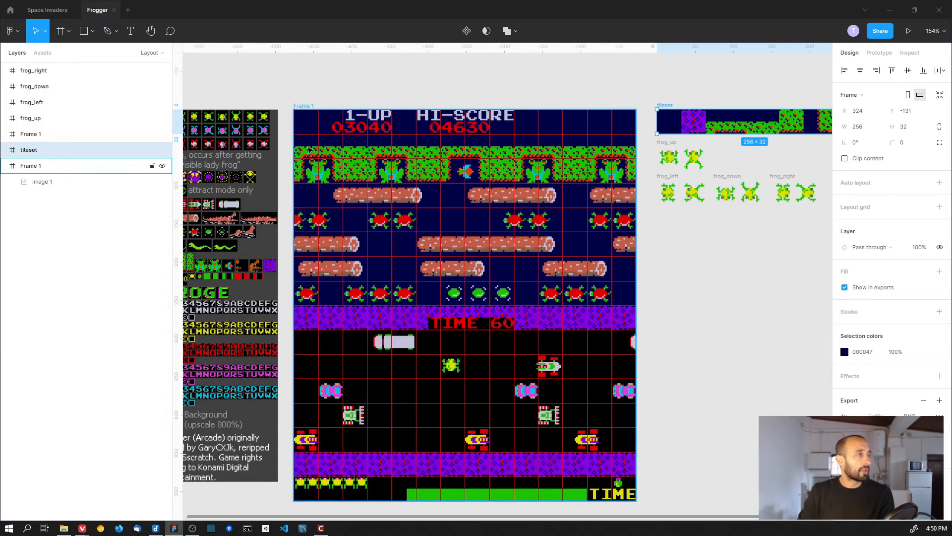
{"action": "key", "text": "alt+Tab"}
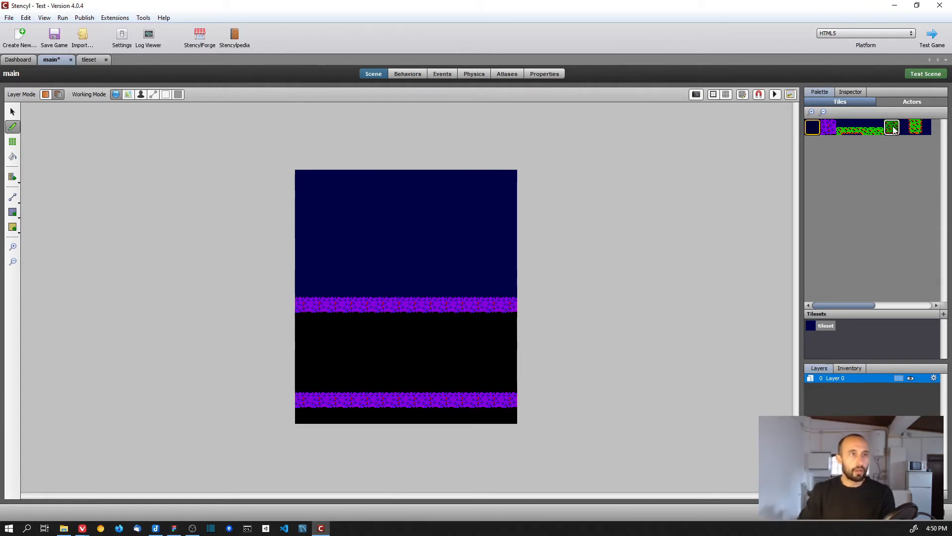
{"action": "left_click", "coordinate": [845, 127]}
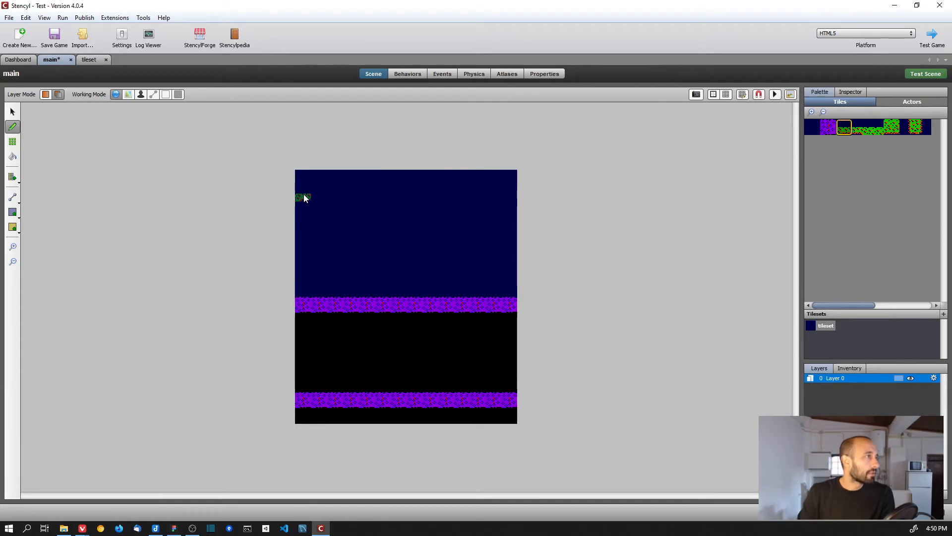
{"action": "left_click", "coordinate": [305, 198]}
{"action": "left_click", "coordinate": [726, 95]}
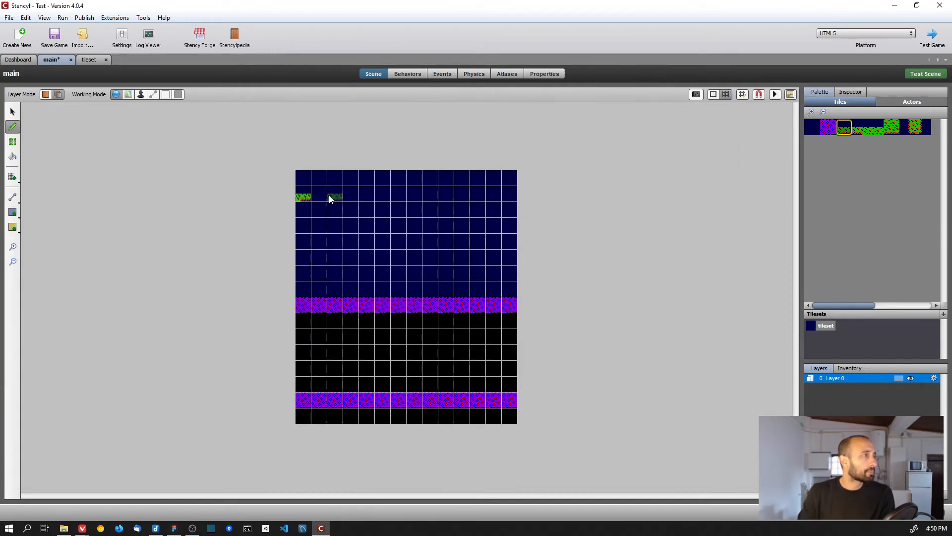
{"action": "key", "text": "alt+Tab"}
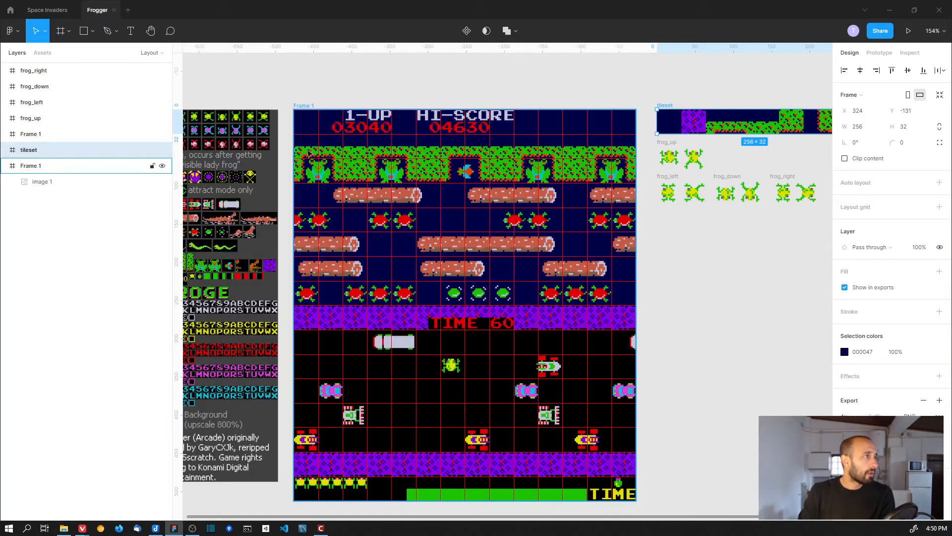
{"action": "key", "text": "alt+Tab"}
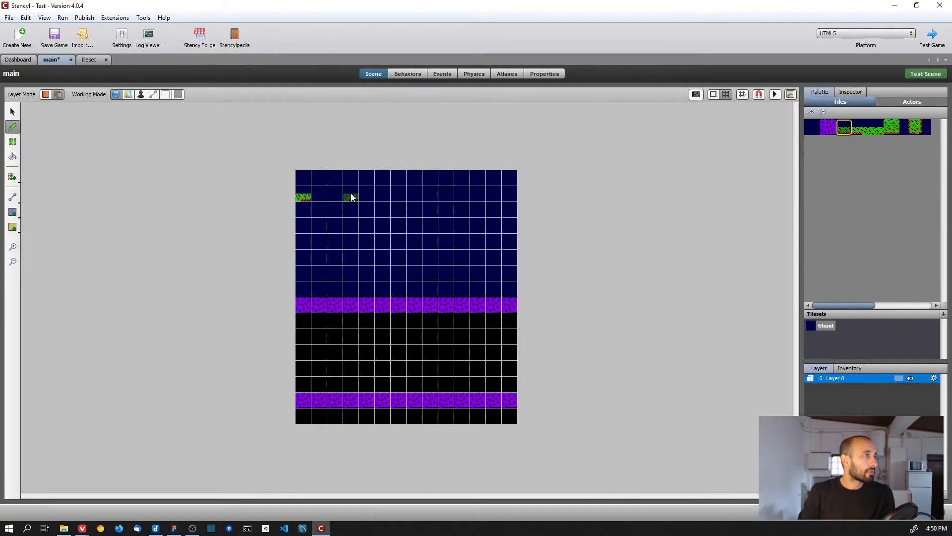
{"action": "left_click", "coordinate": [350, 197]}
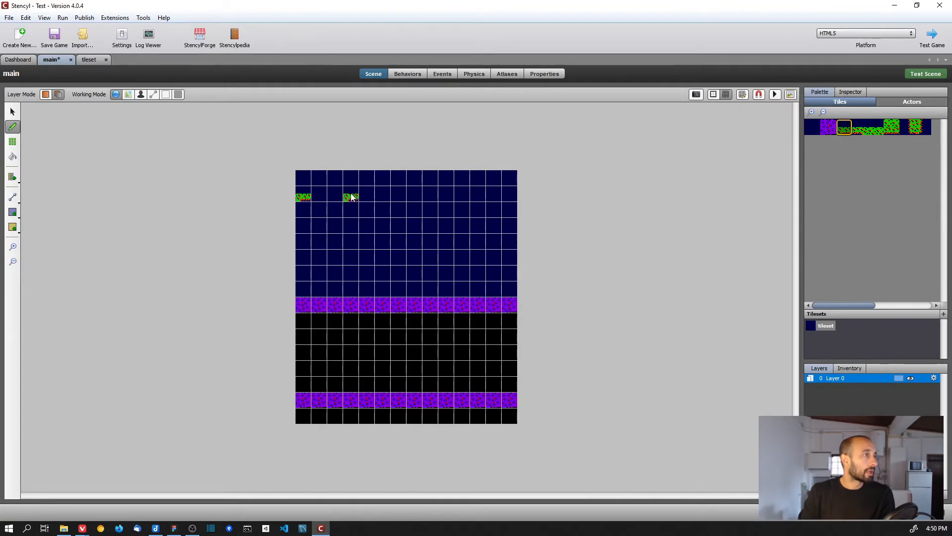
{"action": "left_click", "coordinate": [399, 197]}
{"action": "left_click", "coordinate": [448, 201]}
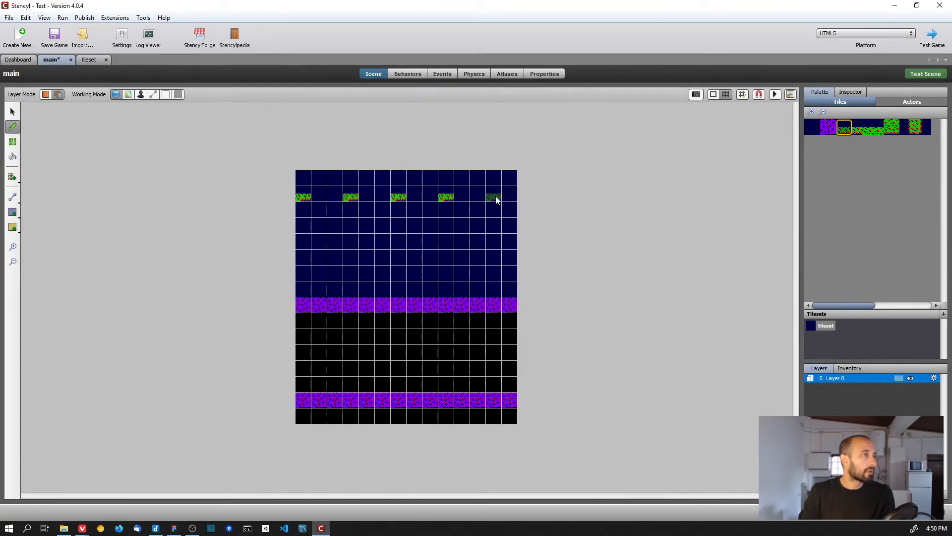
{"action": "left_click", "coordinate": [493, 198]}
- Recheck the Figma mockup, and in Stencyl place the fourth tileset tile in row 2 at columns 2, 5, 8, 11 and 14
{"action": "key", "text": "alt+Tab"}
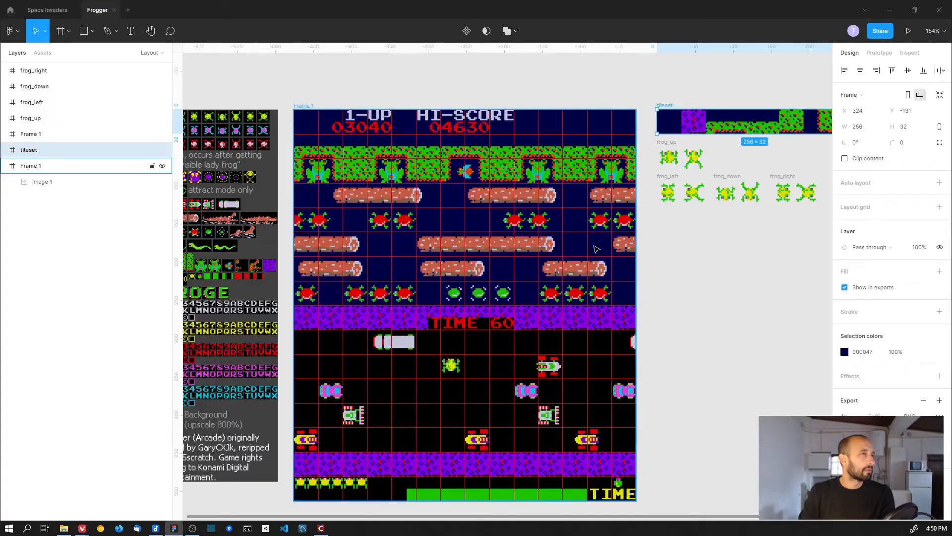
{"action": "key", "text": "alt+Tab"}
{"action": "left_click", "coordinate": [859, 128]}
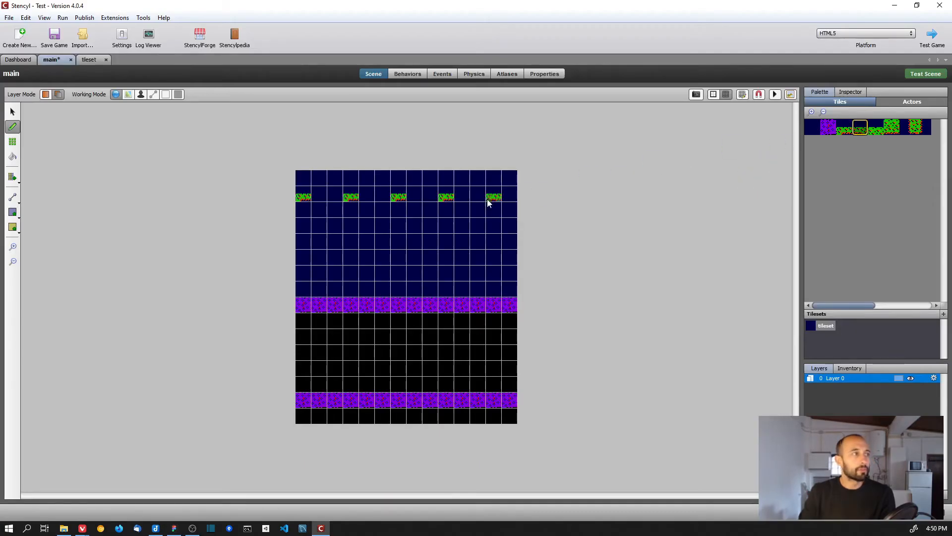
{"action": "left_click", "coordinate": [319, 197]}
{"action": "left_click", "coordinate": [367, 196]}
{"action": "left_click", "coordinate": [417, 198]}
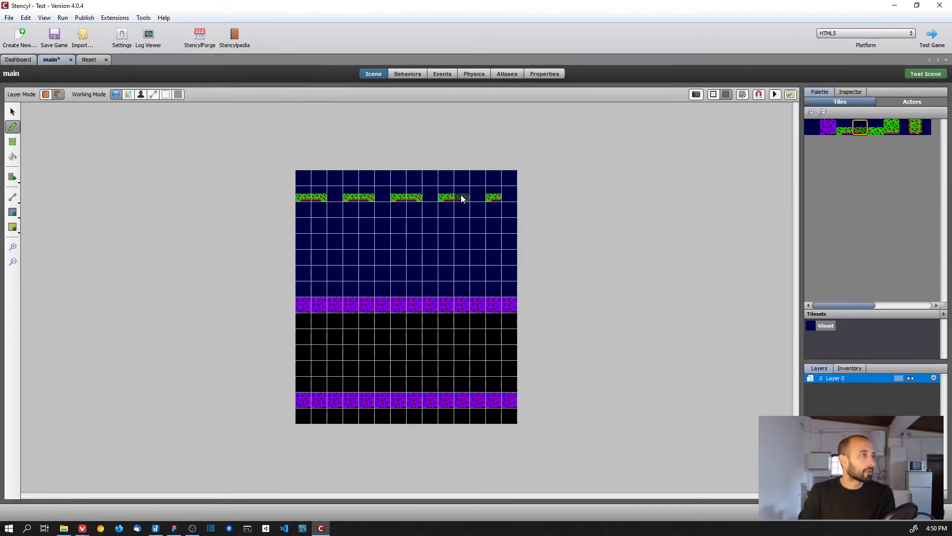
{"action": "left_click", "coordinate": [461, 198]}
{"action": "left_click", "coordinate": [510, 199]}
- Place the tile with grass along its right edge in row 3 at columns 2, 5, 8, 11 and 14
{"action": "left_click", "coordinate": [908, 127]}
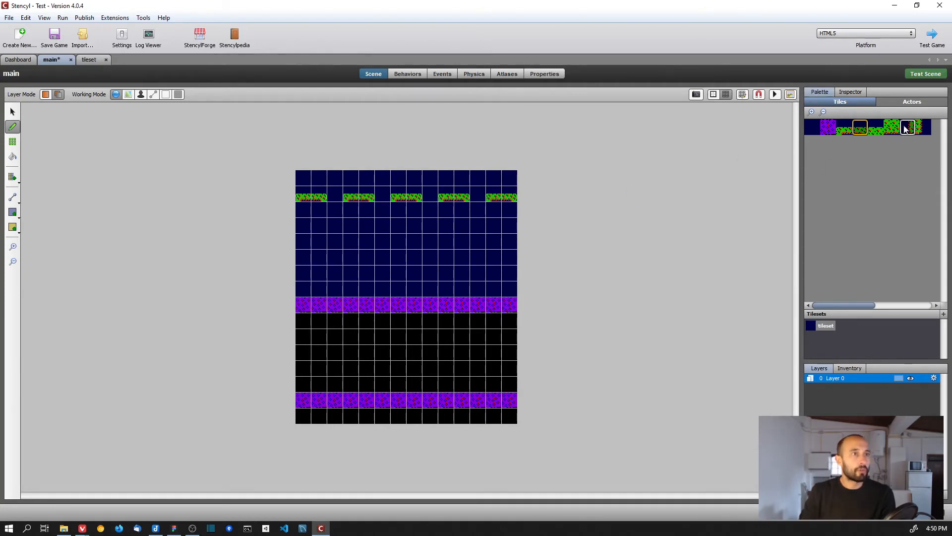
{"action": "left_click", "coordinate": [512, 208]}
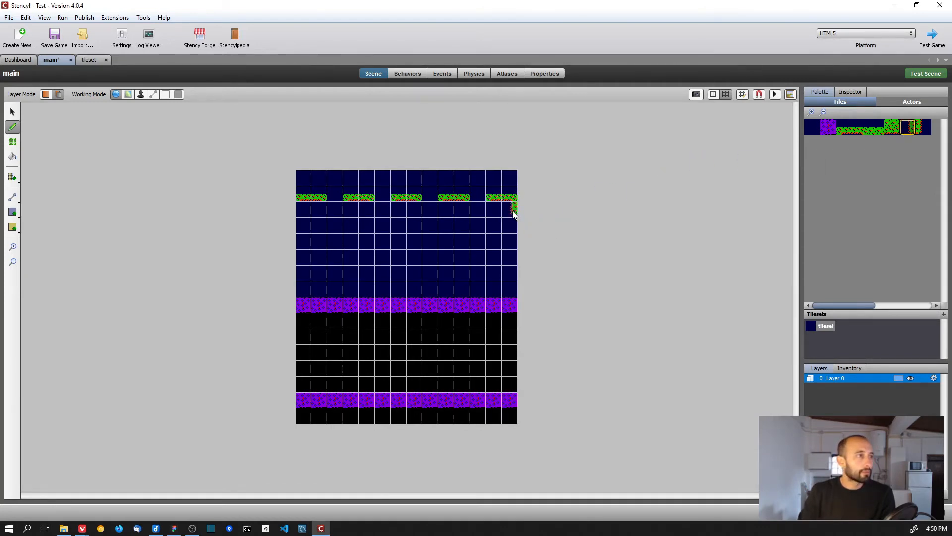
{"action": "left_click", "coordinate": [462, 207]}
{"action": "left_click", "coordinate": [416, 208]}
{"action": "left_click", "coordinate": [370, 208]}
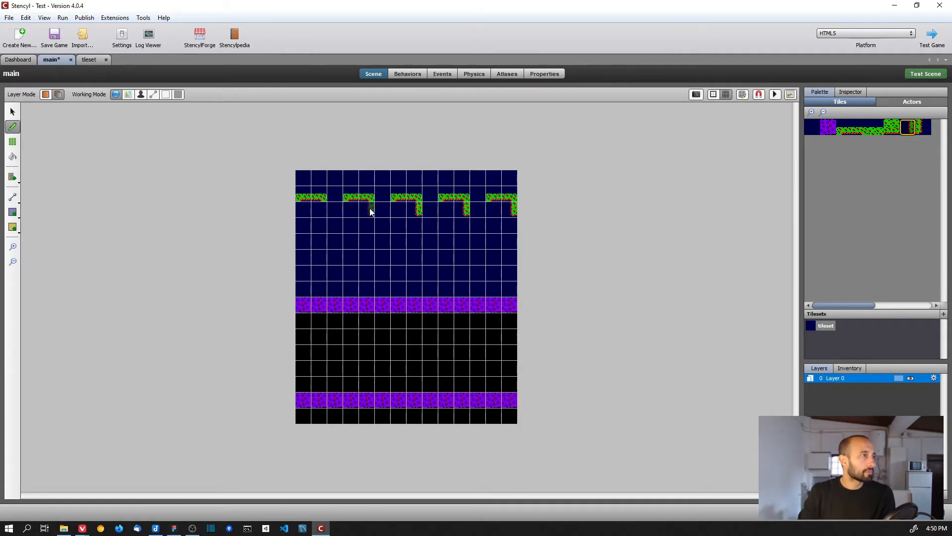
{"action": "left_click", "coordinate": [323, 209]}
- Place the tile with grass along its left edge in row 3 at columns 1, 4, 7, 10 and 13
{"action": "left_click", "coordinate": [923, 127]}
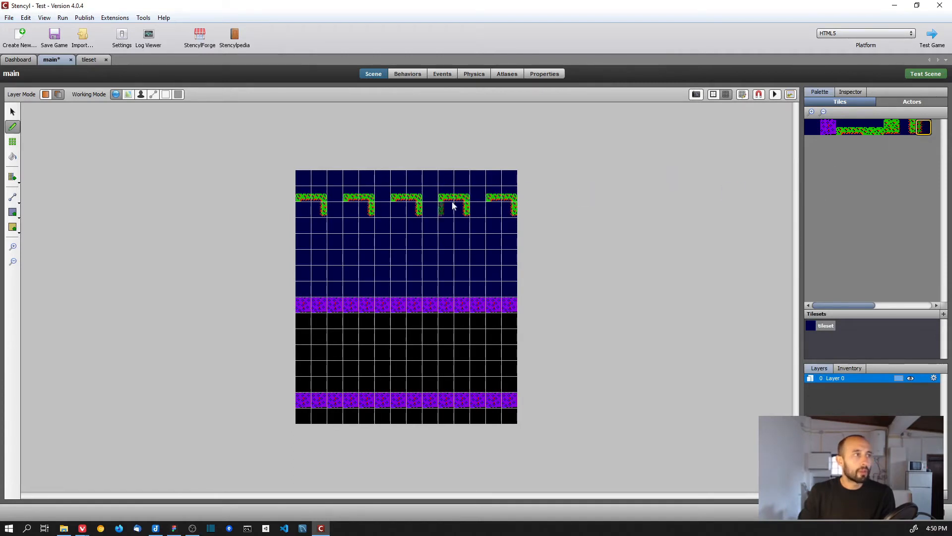
{"action": "left_click", "coordinate": [300, 208]}
{"action": "left_click", "coordinate": [345, 209]}
{"action": "left_click", "coordinate": [394, 209]}
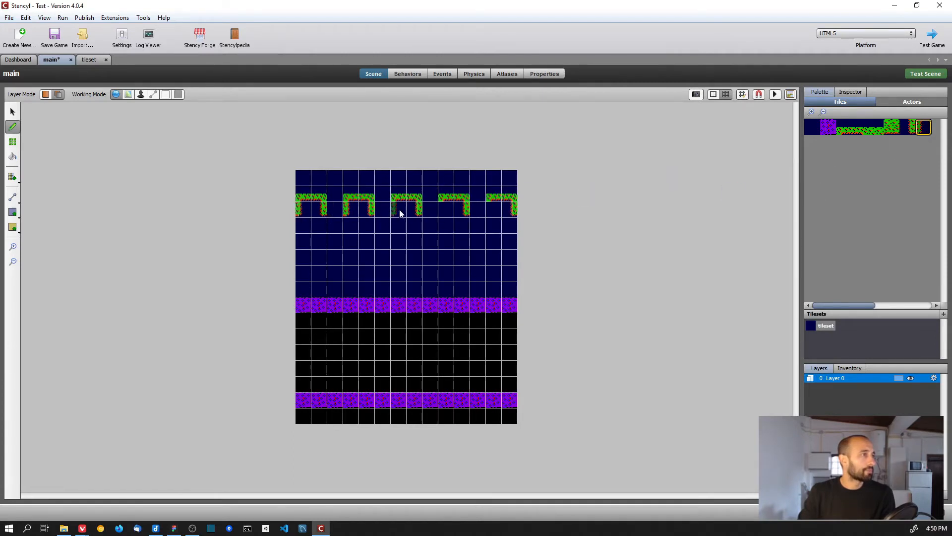
{"action": "left_click", "coordinate": [442, 209]}
{"action": "left_click", "coordinate": [495, 214]}
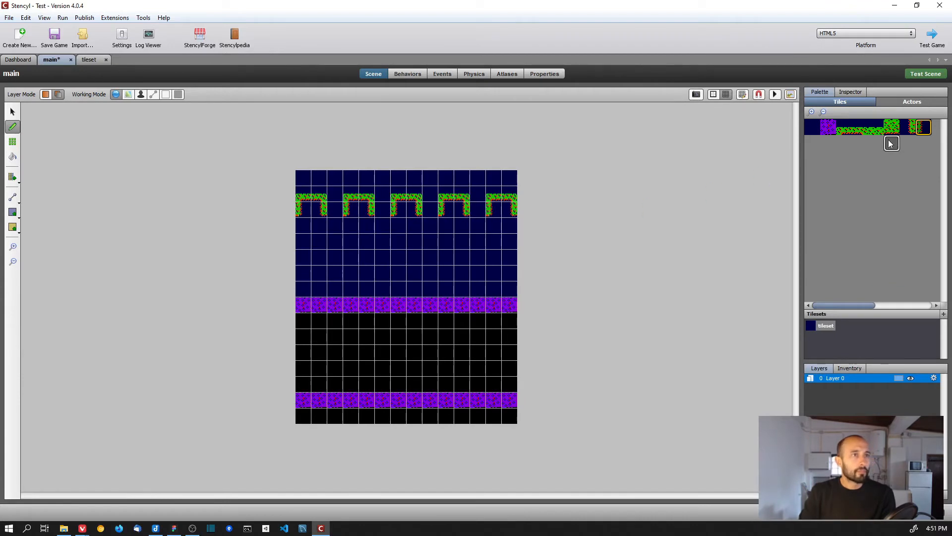
- Fill the row 3 gaps between the grass arches, columns 3, 6, 9 and 12, with the full grass tile
{"action": "left_click", "coordinate": [478, 209]}
{"action": "left_click", "coordinate": [430, 210]}
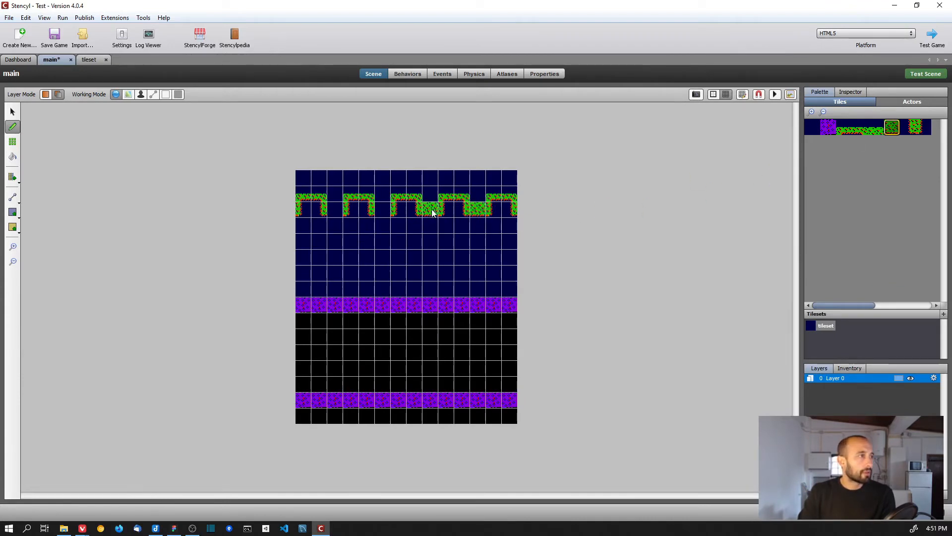
{"action": "left_click", "coordinate": [385, 214]}
{"action": "left_click", "coordinate": [334, 210]}
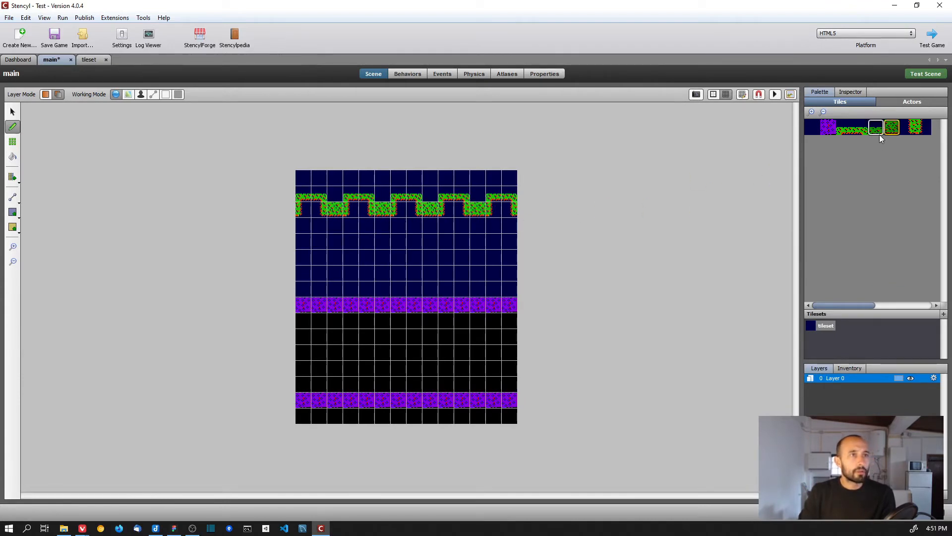
- Close the row 2 gaps at columns 3, 6, 9 and 12 with the fifth tileset tile, the half-height grass without a red edge
{"action": "left_click", "coordinate": [335, 197]}
{"action": "left_click", "coordinate": [382, 197]}
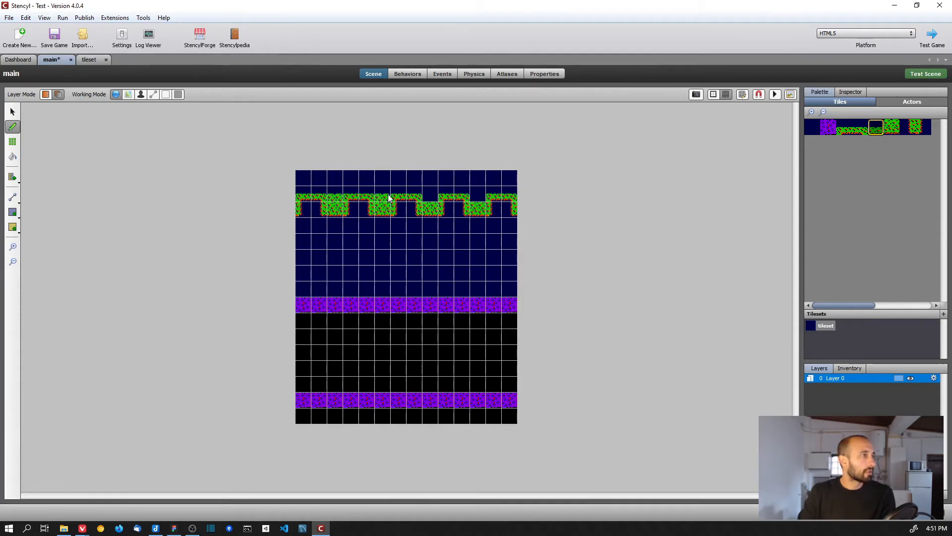
{"action": "left_click", "coordinate": [428, 197]}
{"action": "left_click", "coordinate": [475, 197]}
{"action": "key", "text": "alt+Tab"}
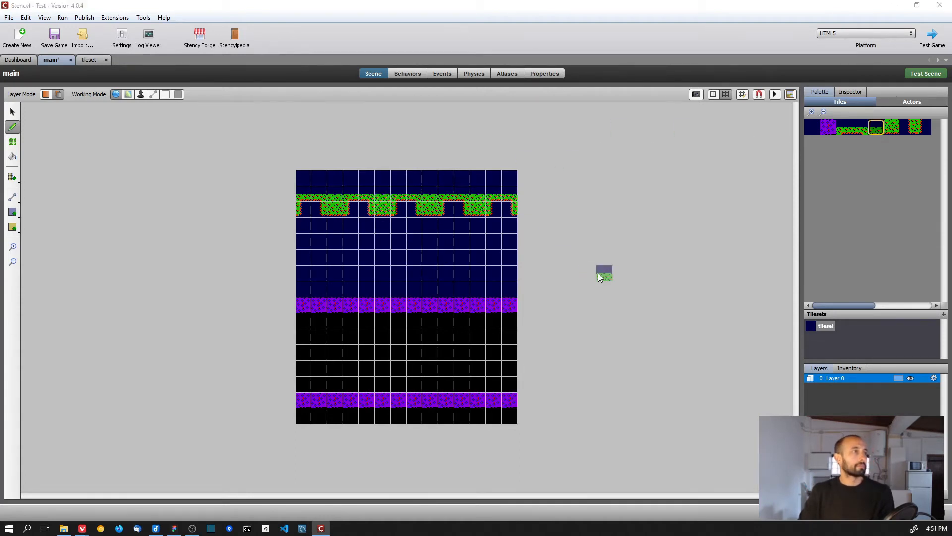
- Save the main scene with its painted terrain
{"action": "key", "text": "alt+Tab"}
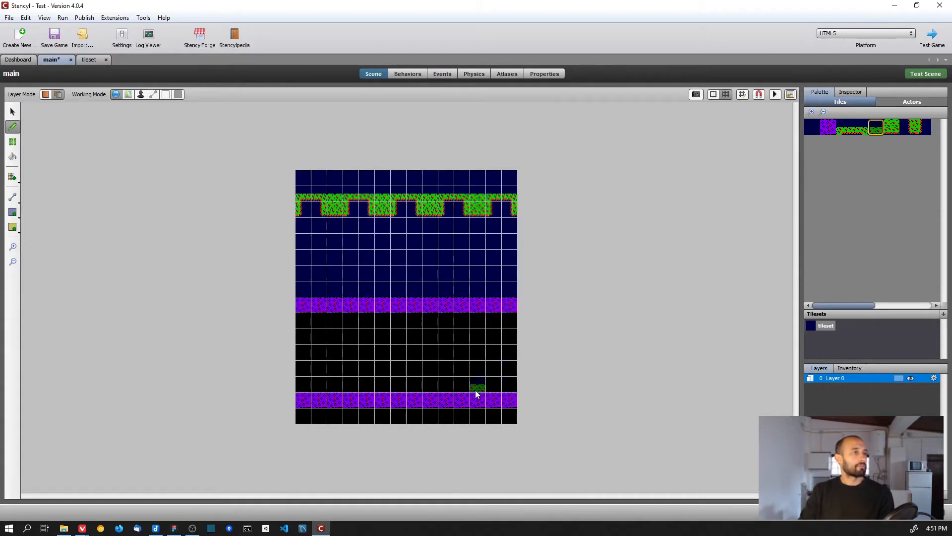
{"action": "key", "text": "ctrl+s"}
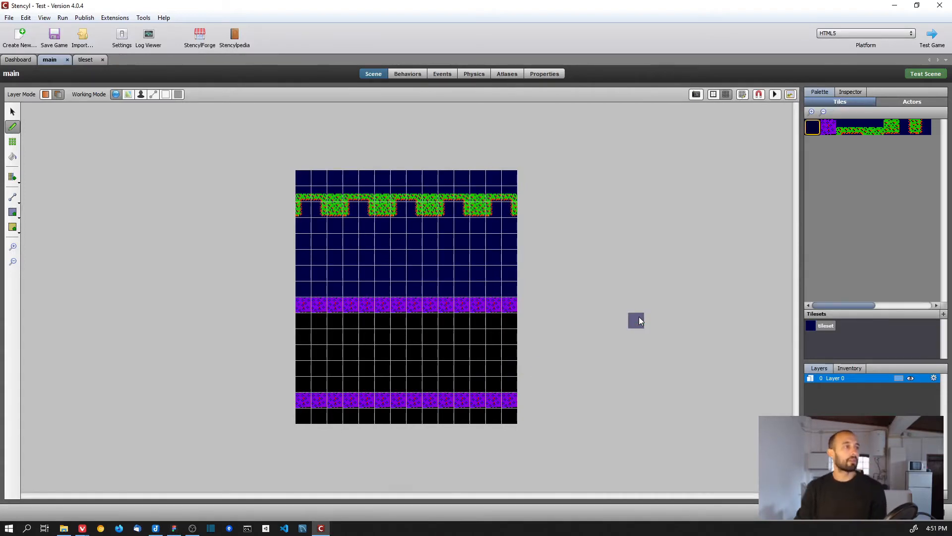
- Review the Frogger mockup and frog sprites in Figma, and open the Stencylpedia article "What are Actors?" in the browser
{"action": "key", "text": "alt+Tab"}
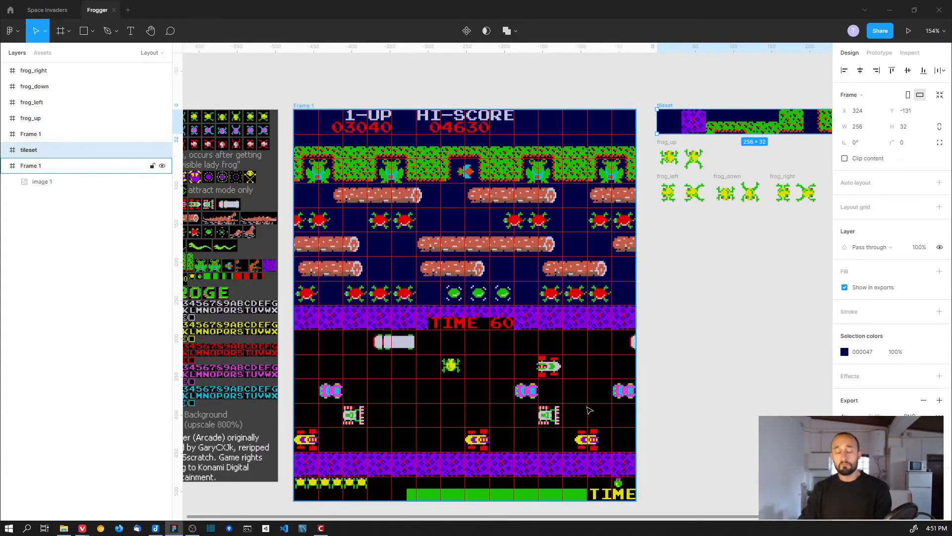
{"action": "key", "text": "alt+Tab"}
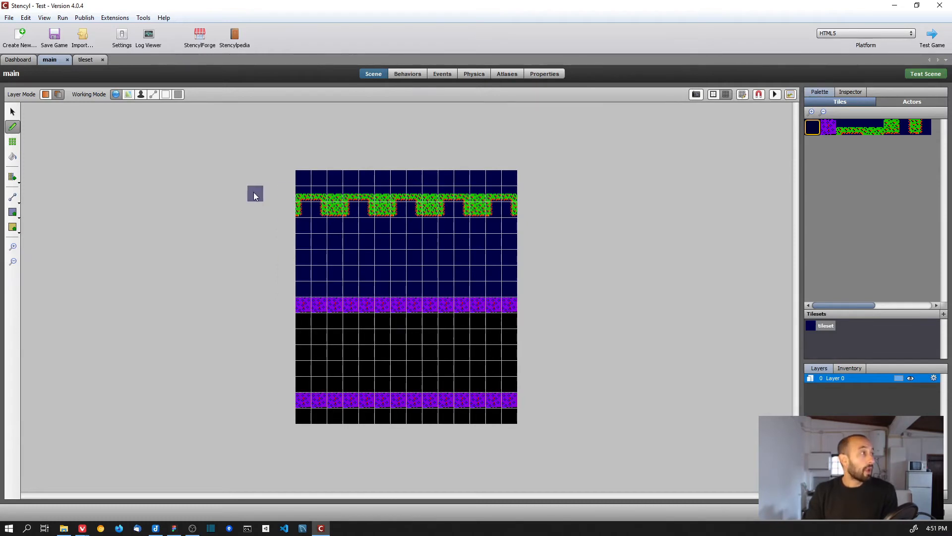
{"action": "key", "text": "alt+Tab"}
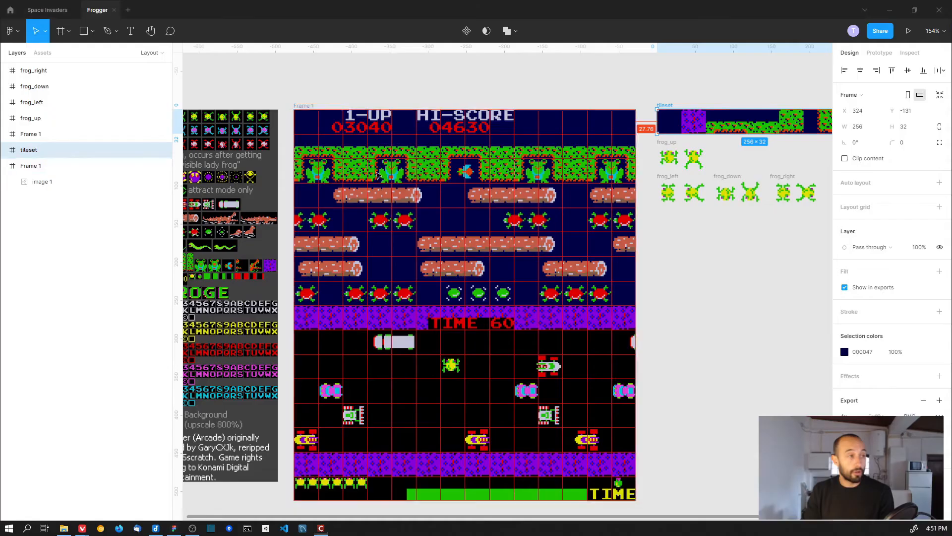
{"action": "middle_click_drag", "start_coordinate": [723, 221], "coordinate": [476, 272]}
{"action": "scroll", "coordinate": [486, 257], "scroll_direction": "up", "scroll_amount": 4, "text": "ctrl"}
{"action": "scroll", "coordinate": [424, 186], "scroll_direction": "up", "scroll_amount": 3, "text": "ctrl"}
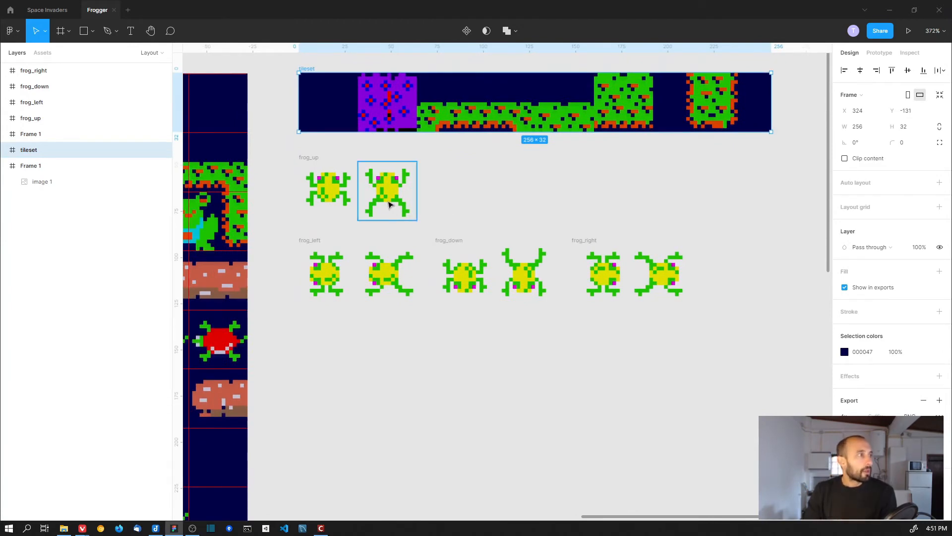
{"action": "key", "text": "alt"}
{"action": "key", "text": "alt+Tab"}
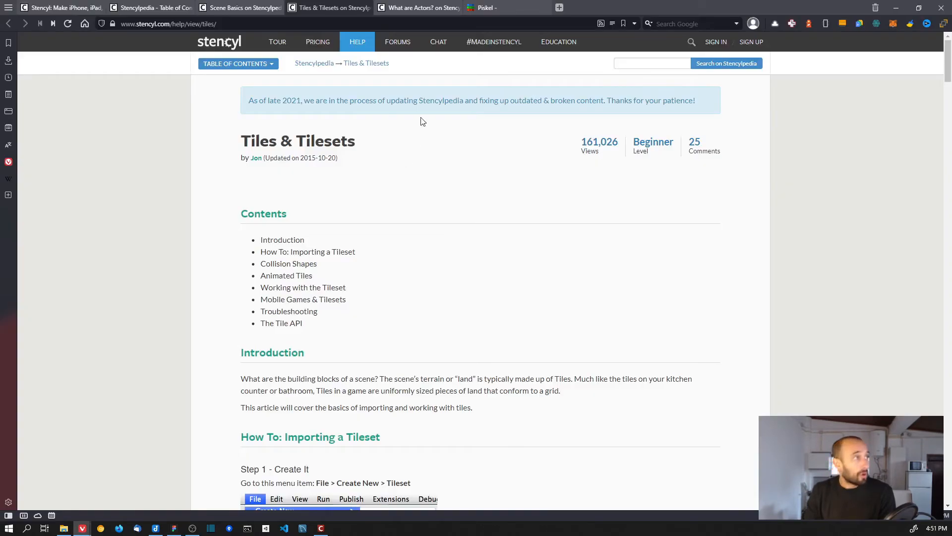
{"action": "left_click", "coordinate": [435, 8]}
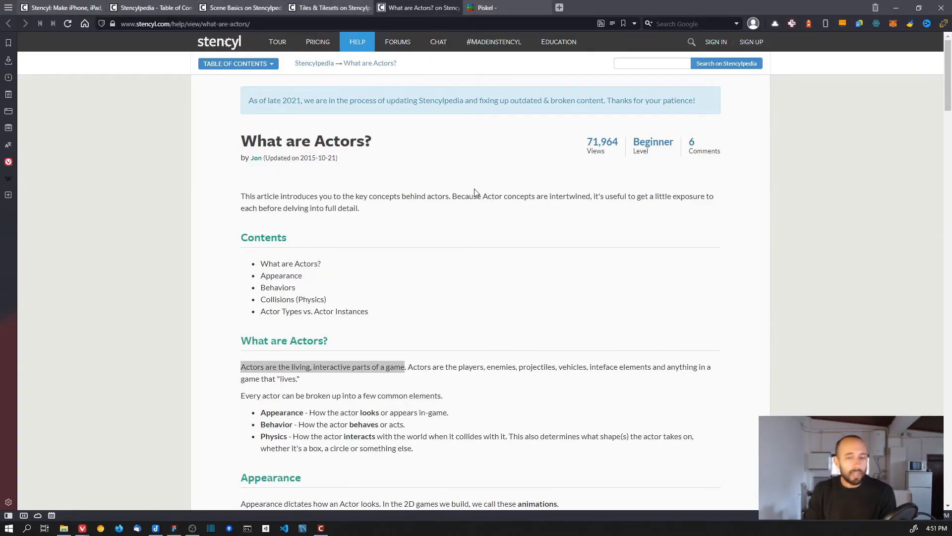
{"action": "key", "text": "alt+Tab"}
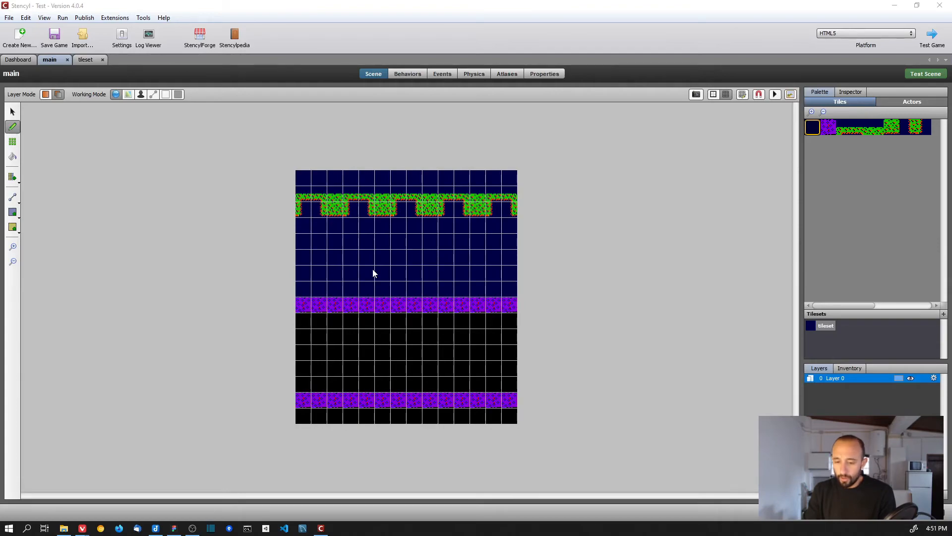
- Switch to Figma, inspect the frog in the mockup, and select the first image in the frog_up frame
{"action": "key", "text": "alt+Tab"}
{"action": "scroll", "coordinate": [578, 259], "scroll_direction": "up", "scroll_amount": 5, "text": "ctrl"}
{"action": "scroll", "coordinate": [578, 259], "scroll_direction": "down", "scroll_amount": 3, "text": "ctrl"}
{"action": "scroll", "coordinate": [536, 160], "scroll_direction": "up", "scroll_amount": 4, "text": "ctrl"}
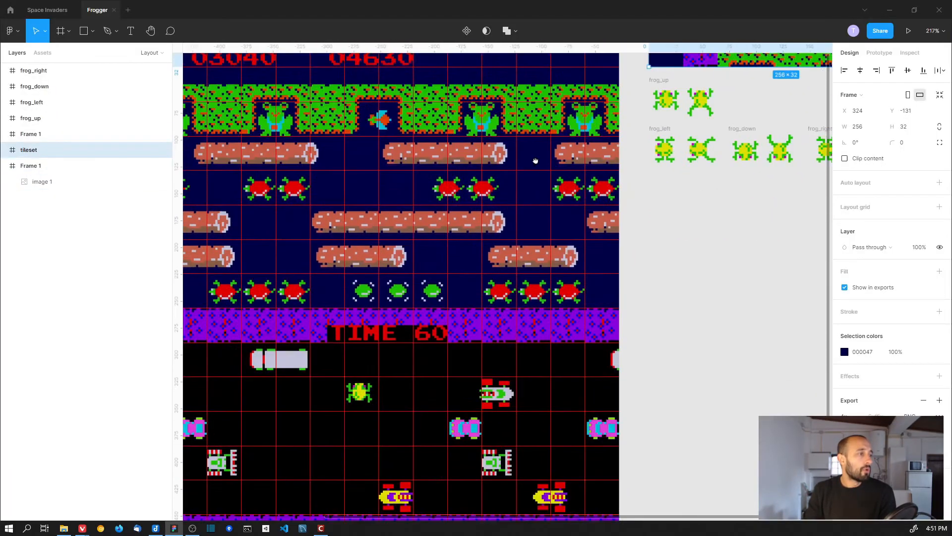
{"action": "scroll", "coordinate": [348, 347], "scroll_direction": "up", "scroll_amount": 5, "text": "ctrl"}
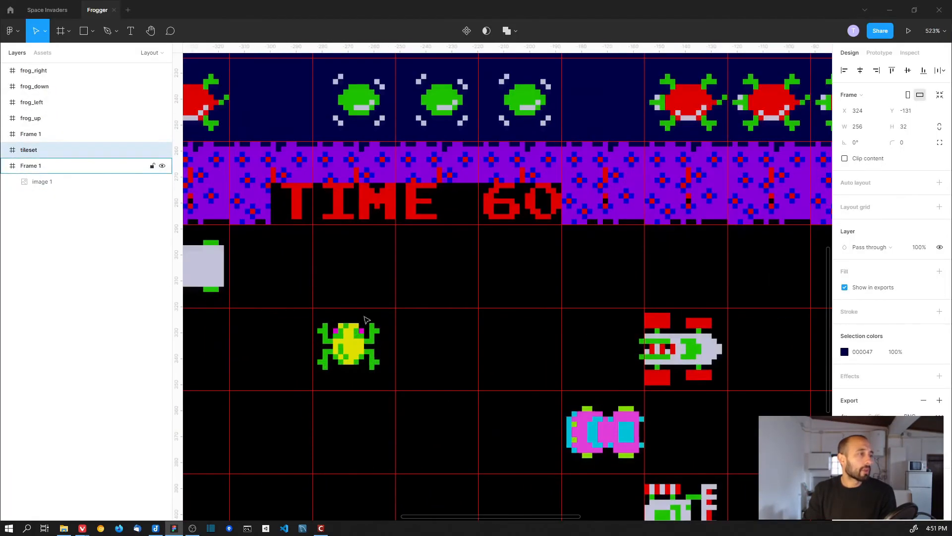
{"action": "scroll", "coordinate": [398, 347], "scroll_direction": "down", "scroll_amount": 5, "text": "ctrl"}
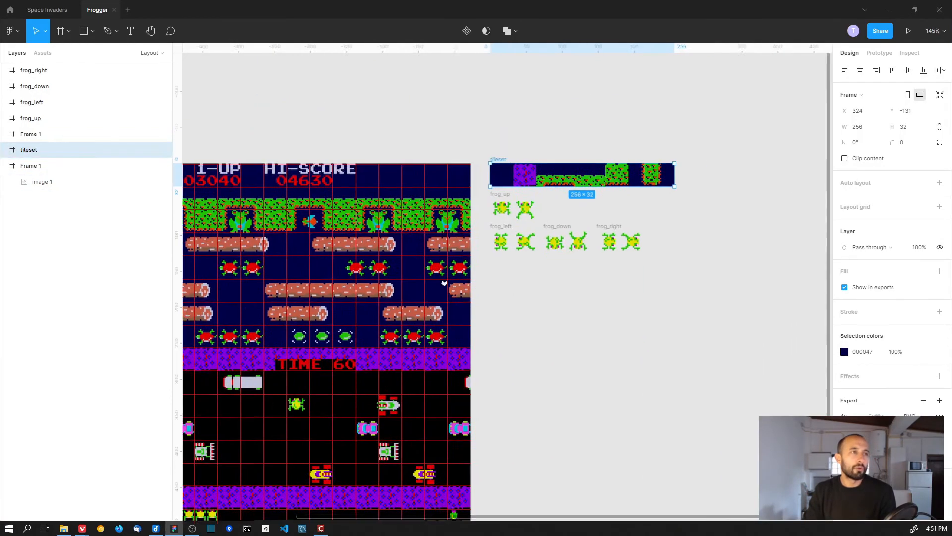
{"action": "scroll", "coordinate": [474, 266], "scroll_direction": "up", "scroll_amount": 10, "text": "ctrl"}
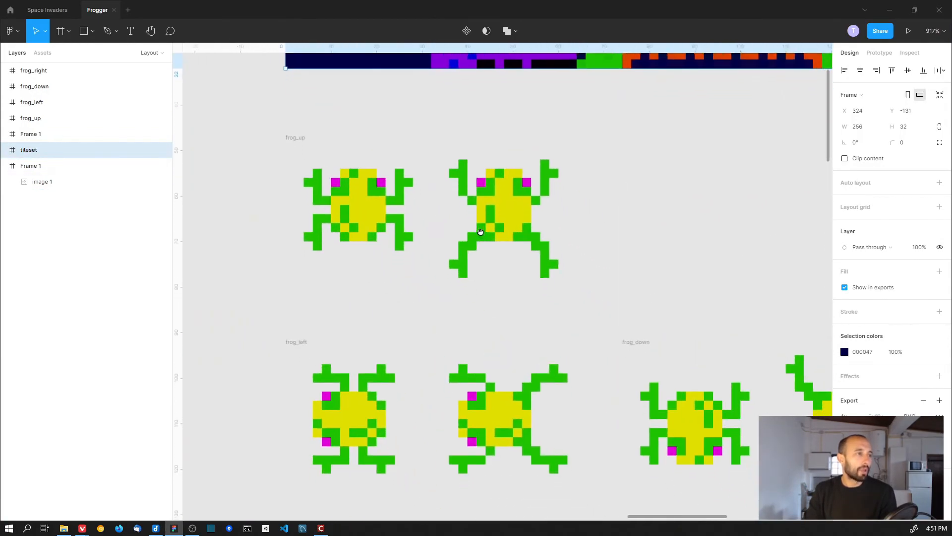
{"action": "left_click", "coordinate": [374, 207]}
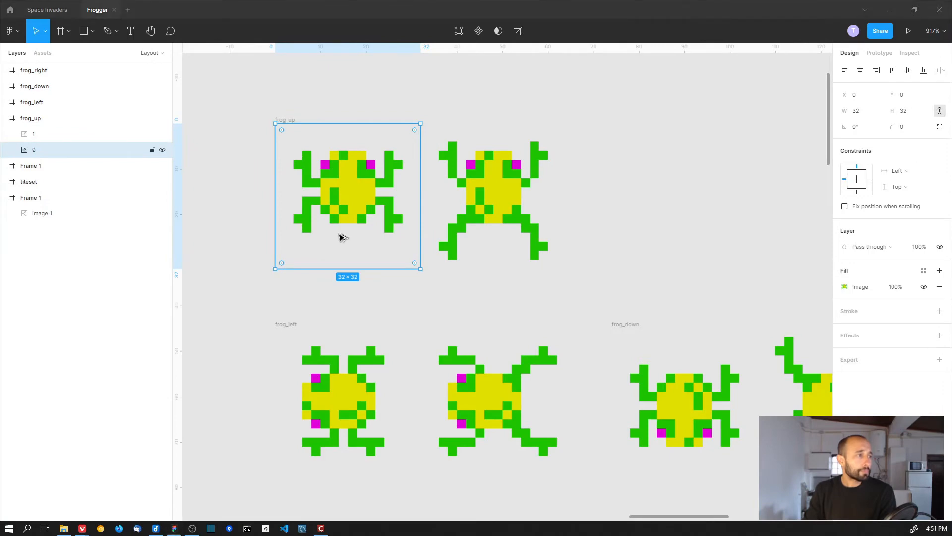
- View the frog sprite's resize settings in Piskel and inspect the original frog sprites on the Figma sprite sheet
{"action": "key", "text": "alt+Tab"}
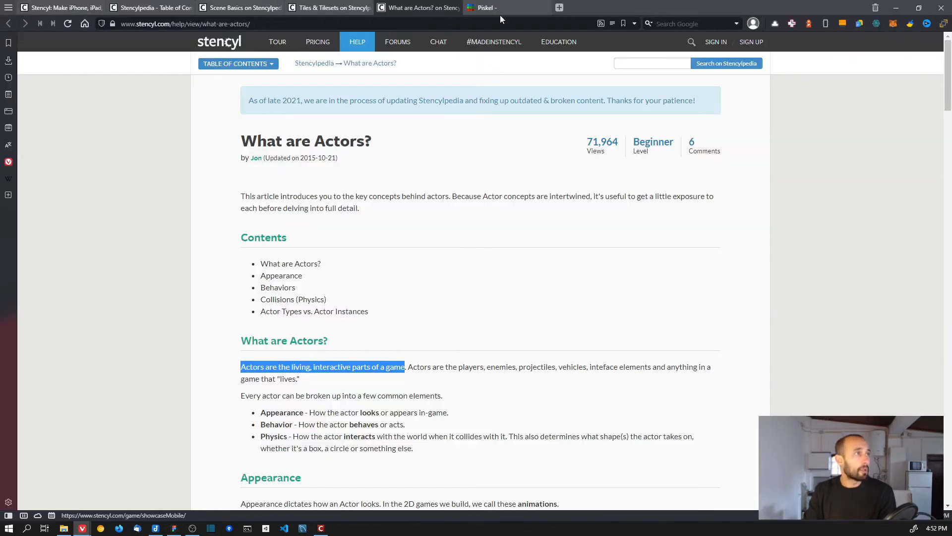
{"action": "left_click", "coordinate": [500, 14]}
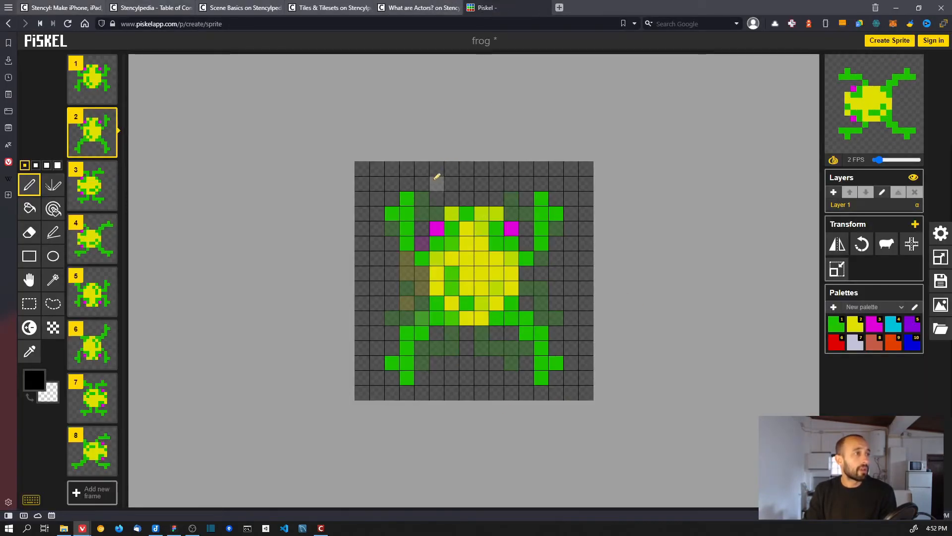
{"action": "left_click", "coordinate": [941, 257]}
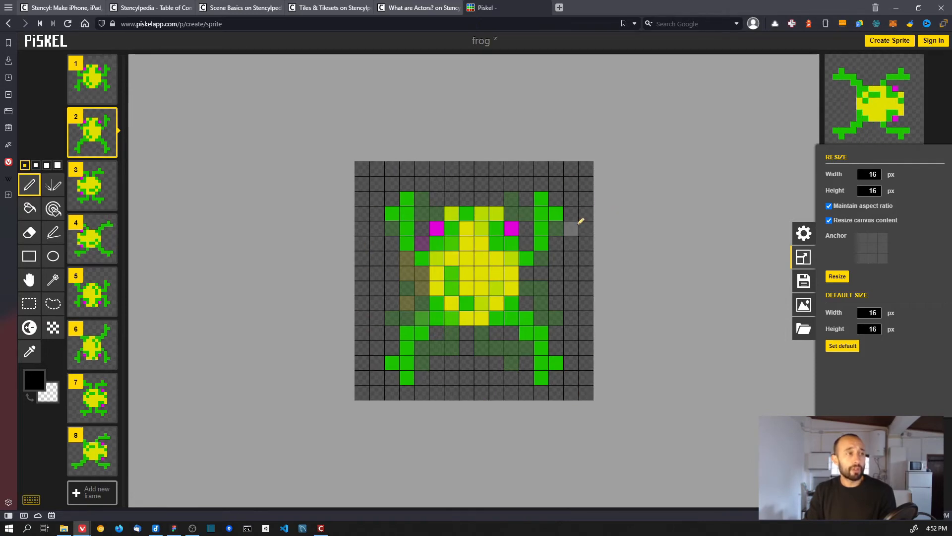
{"action": "key", "text": "alt+Tab"}
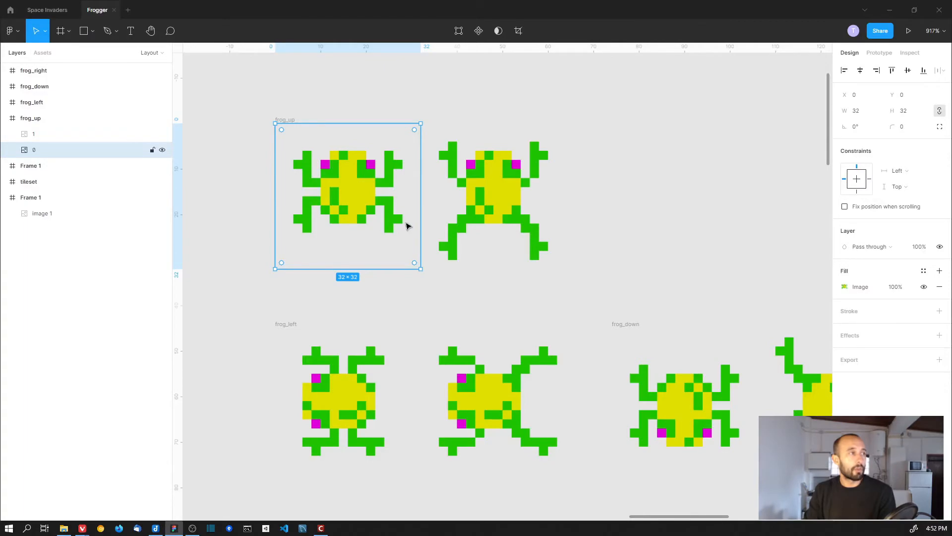
{"action": "scroll", "coordinate": [356, 217], "scroll_direction": "left", "scroll_amount": 15}
{"action": "scroll", "coordinate": [468, 238], "scroll_direction": "down", "scroll_amount": 5, "text": "ctrl"}
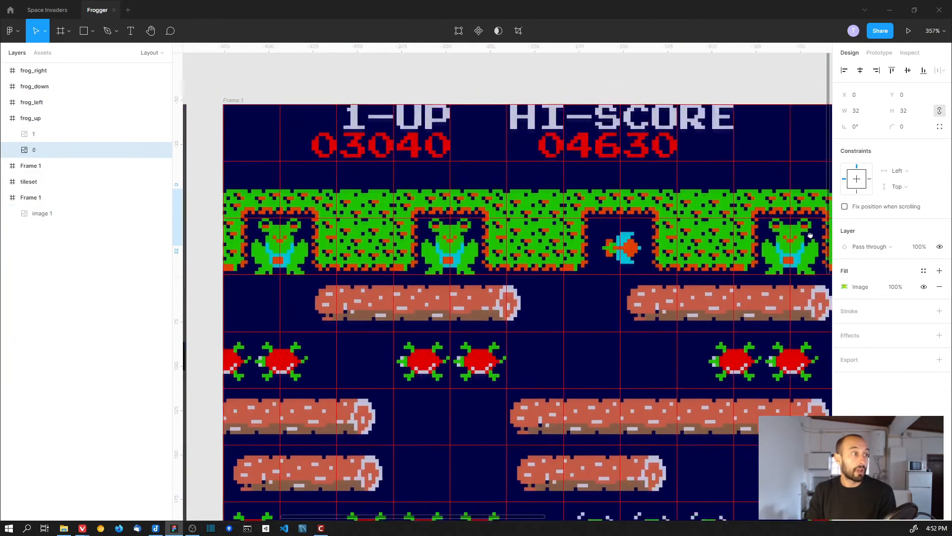
{"action": "scroll", "coordinate": [469, 157], "scroll_direction": "up", "scroll_amount": 10, "text": "ctrl"}
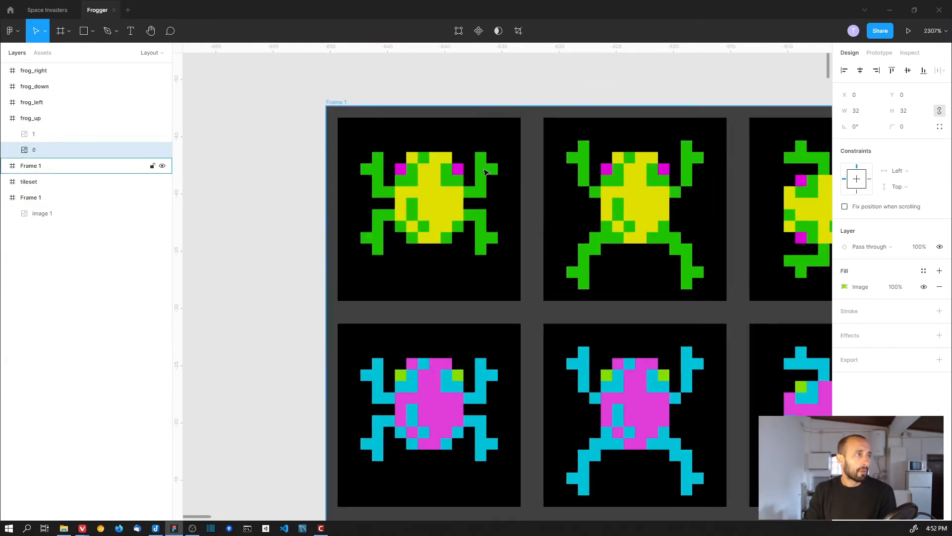
- Switch to Piskel, display frame 1 of the frog sprite, and open the export settings
{"action": "key", "text": "alt+Tab"}
{"action": "key", "text": "alt"}
{"action": "left_click", "coordinate": [102, 79]}
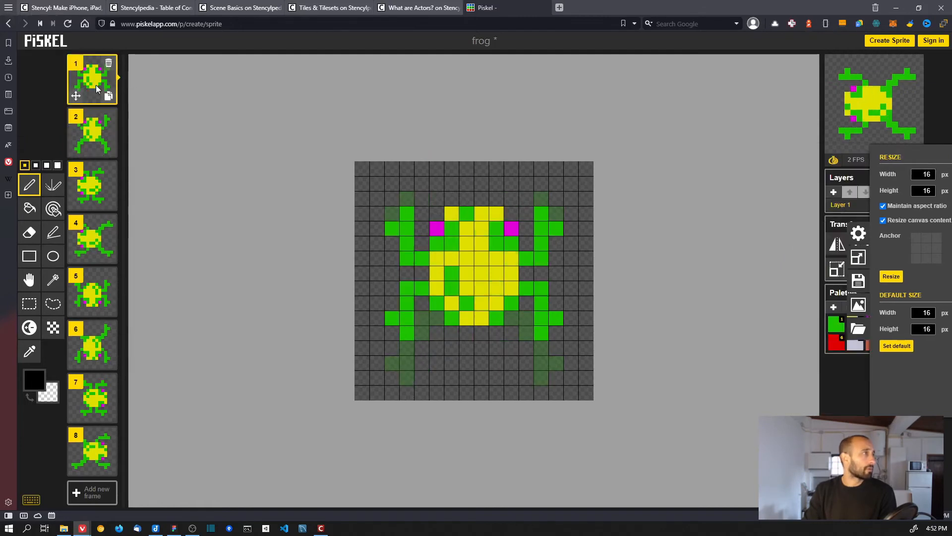
{"action": "key", "text": "alt+Tab"}
{"action": "key", "text": "alt+Tab"}
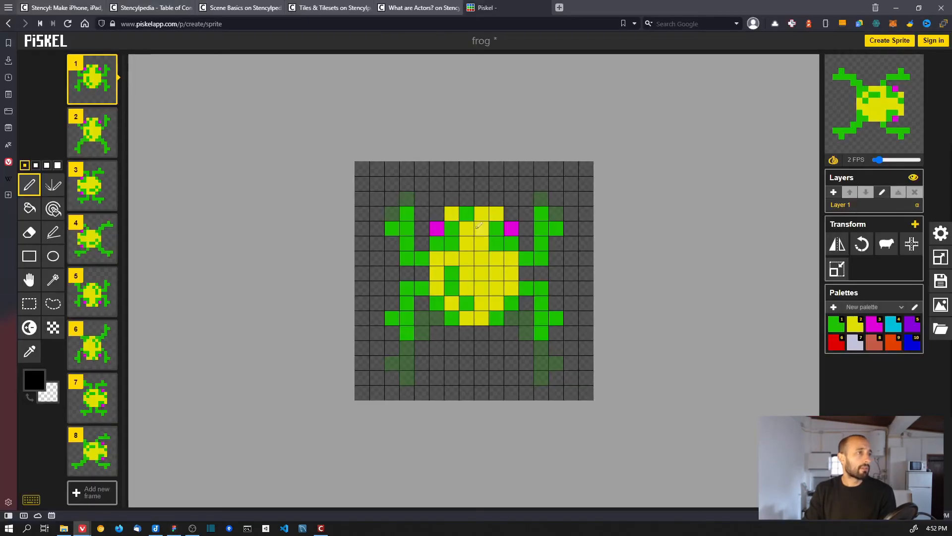
{"action": "left_click", "coordinate": [942, 304]}
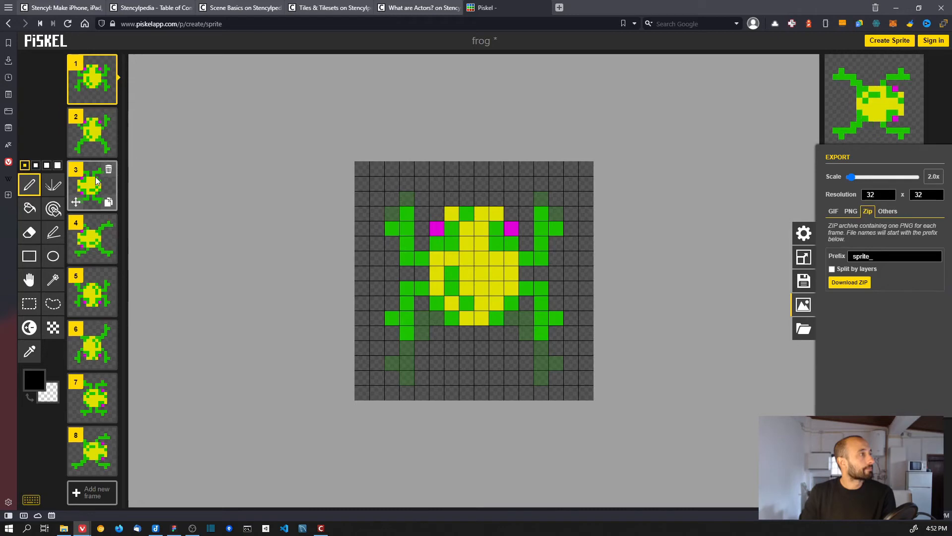
- Review the frog poses on the Figma sprite sheet and compare frames 1 and 2 of the frog in Piskel
{"action": "key", "text": "alt+Tab"}
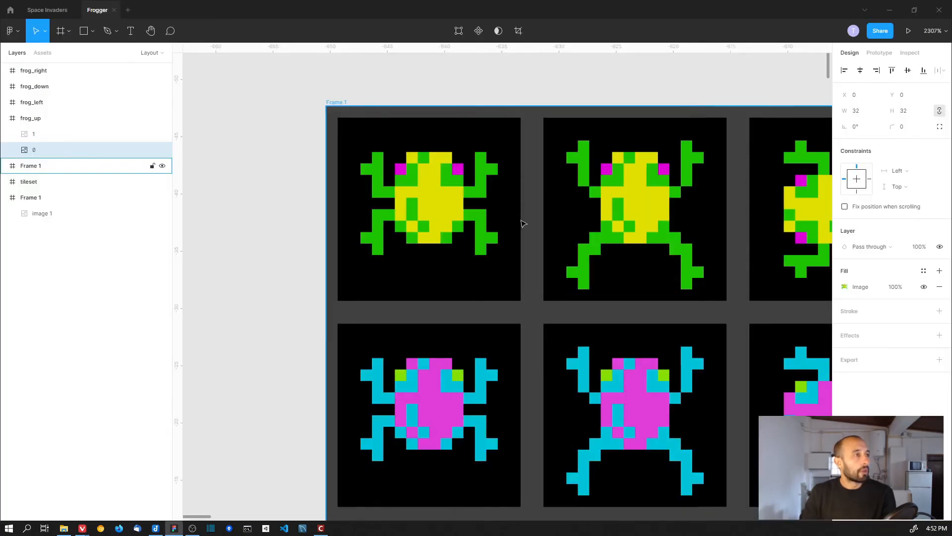
{"action": "scroll", "coordinate": [372, 208], "scroll_direction": "down", "scroll_amount": 6, "text": "ctrl"}
{"action": "scroll", "coordinate": [387, 236], "scroll_direction": "right", "scroll_amount": 2}
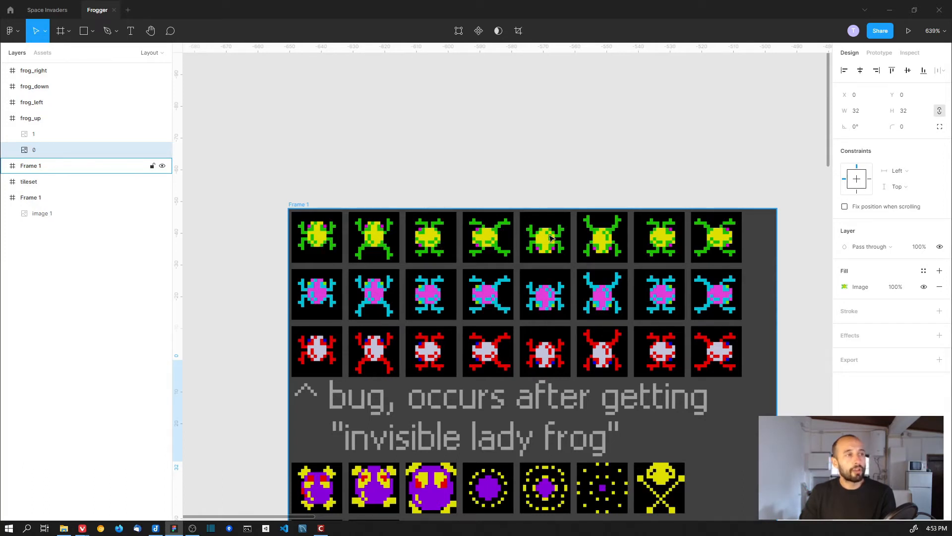
{"action": "key", "text": "alt+Tab"}
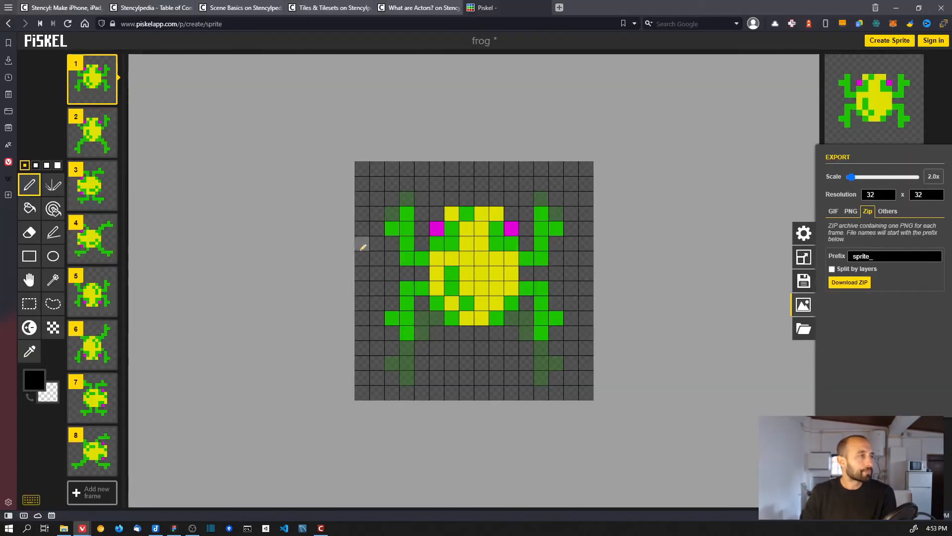
{"action": "left_click", "coordinate": [88, 136]}
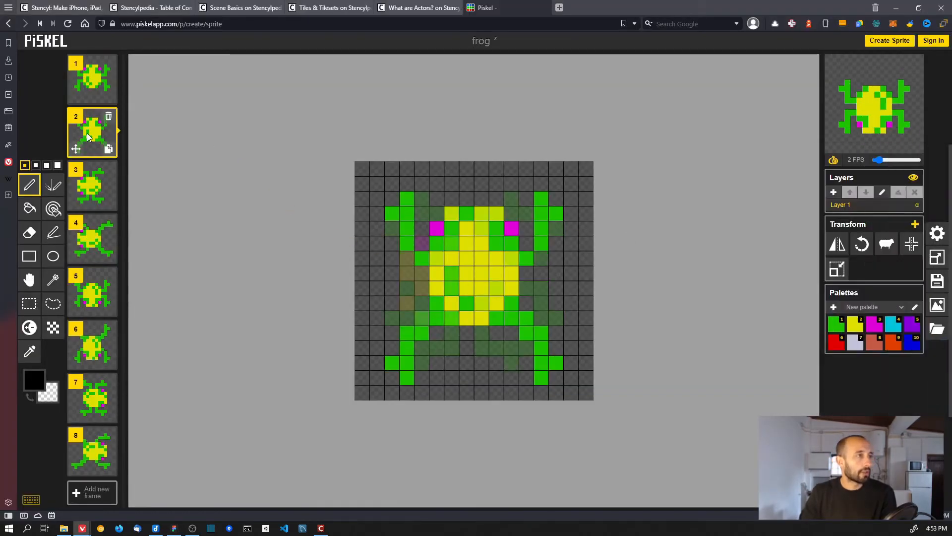
{"action": "left_click", "coordinate": [89, 93]}
{"action": "left_click", "coordinate": [93, 131]}
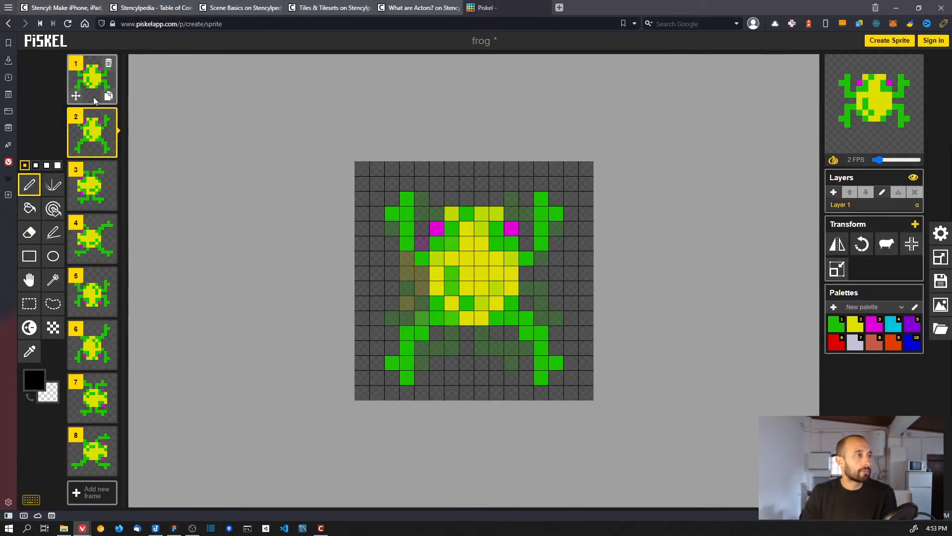
{"action": "left_click", "coordinate": [93, 98]}
{"action": "left_click", "coordinate": [92, 131]}
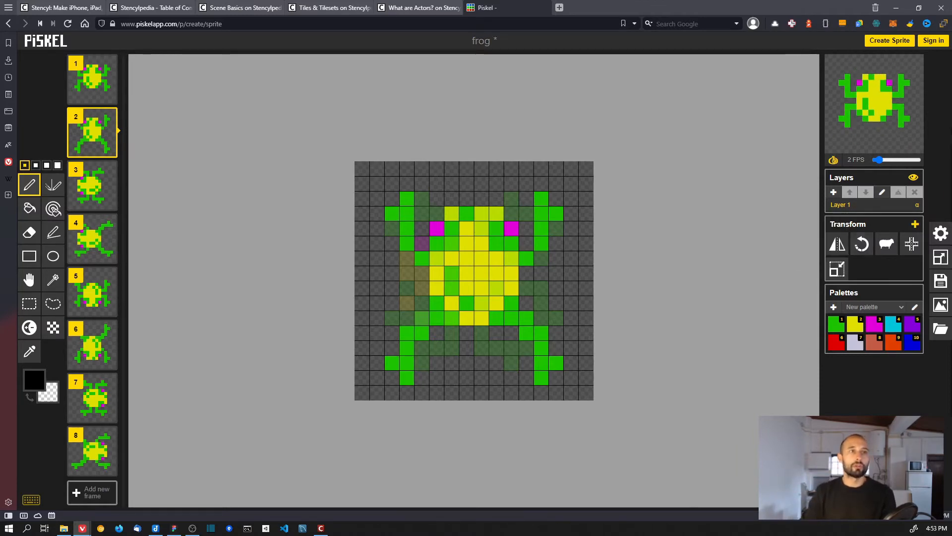
- Review the PNG spritesheet export options for the frog in Piskel and open the sprites folder in File Explorer
{"action": "mouse_move", "coordinate": [886, 98]}
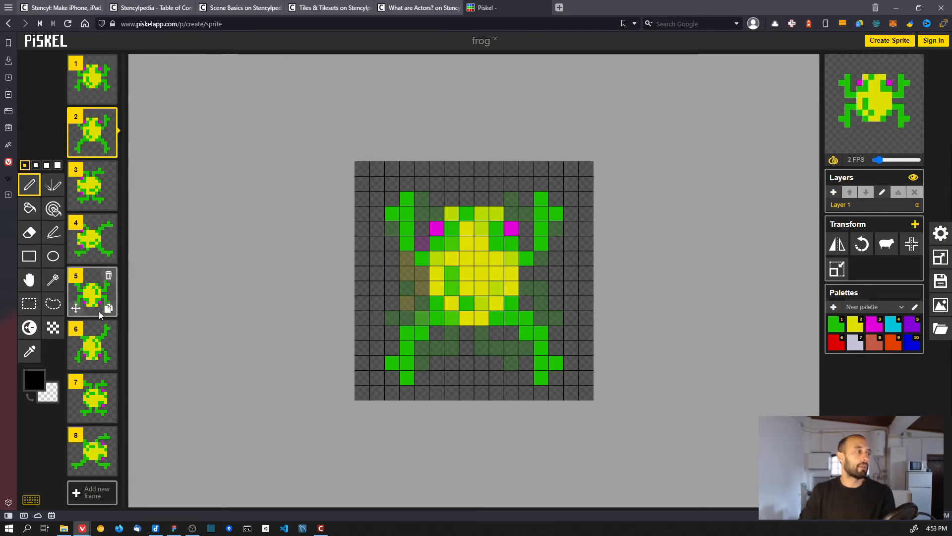
{"action": "mouse_move", "coordinate": [891, 133]}
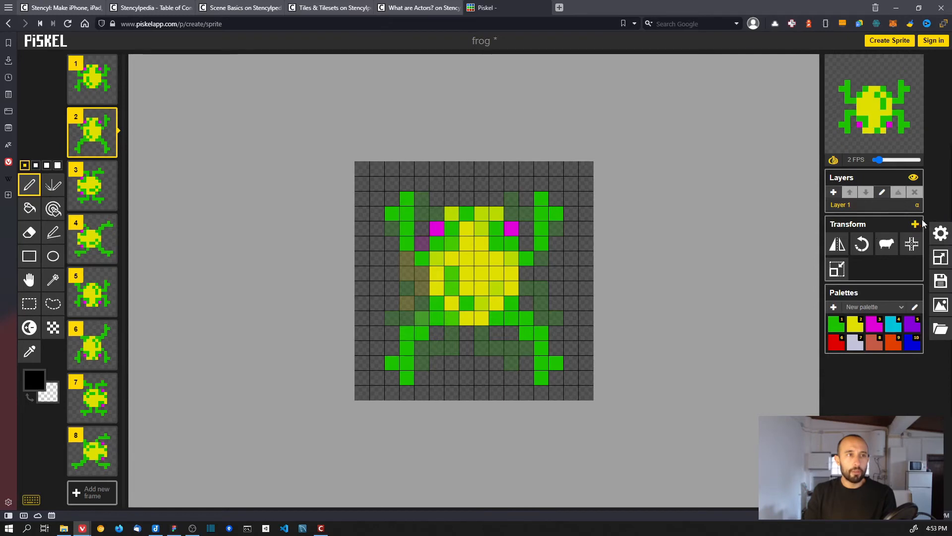
{"action": "left_click", "coordinate": [941, 233]}
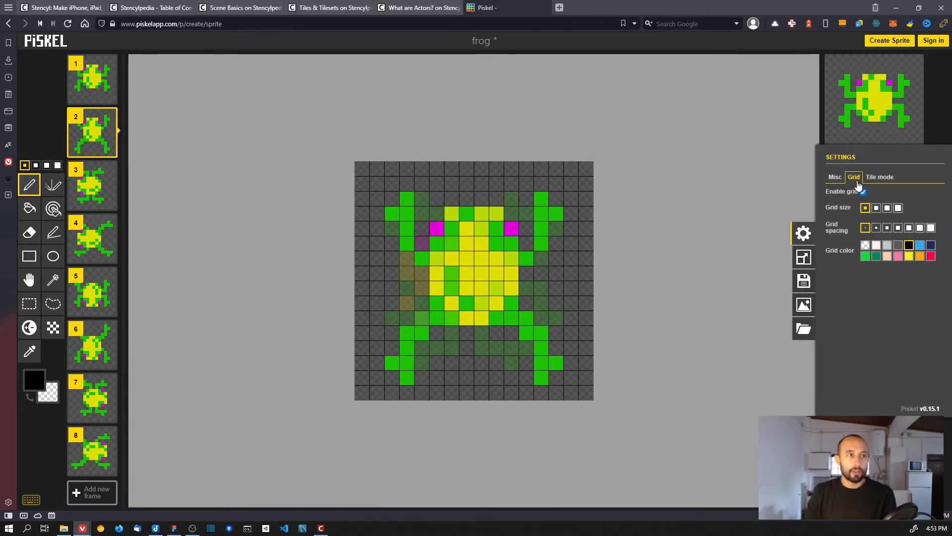
{"action": "left_click", "coordinate": [804, 305]}
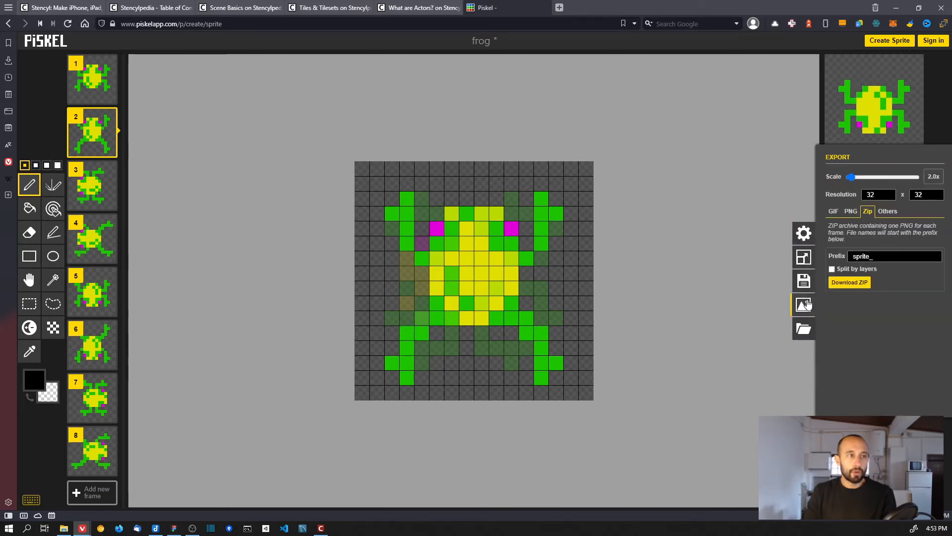
{"action": "left_click", "coordinate": [850, 212]}
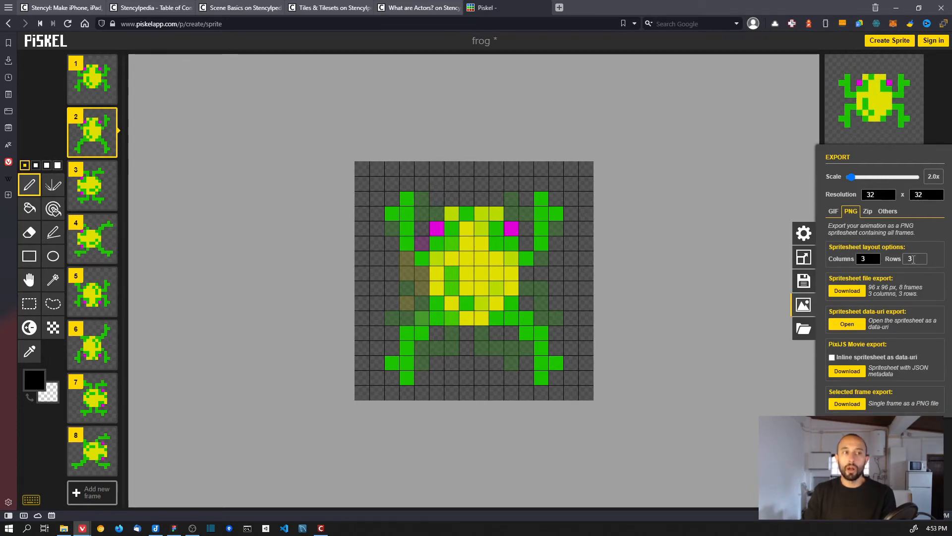
{"action": "key", "text": "alt+Tab"}
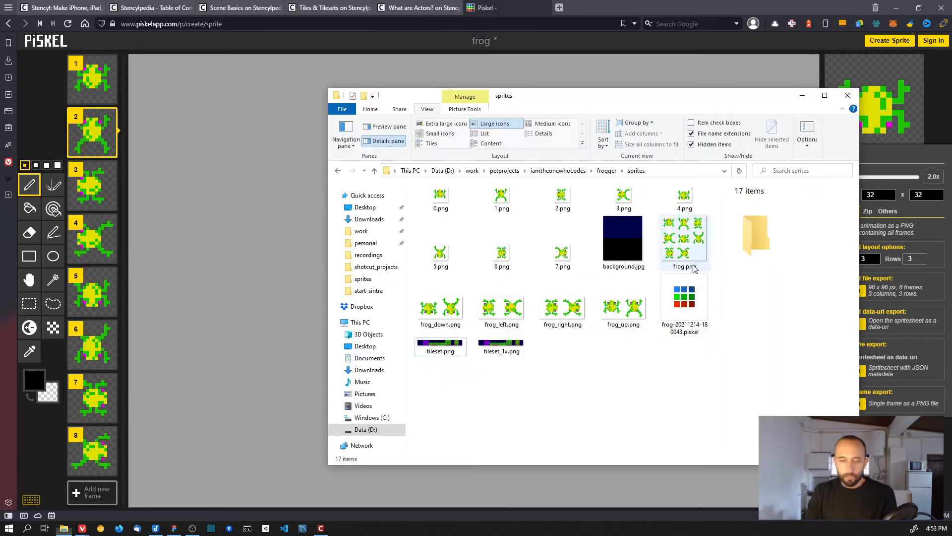
- Open frog.png from the sprites folder and inspect the frog poses at higher magnification
{"action": "left_click", "coordinate": [674, 252]}
{"action": "double_click", "coordinate": [675, 252]}
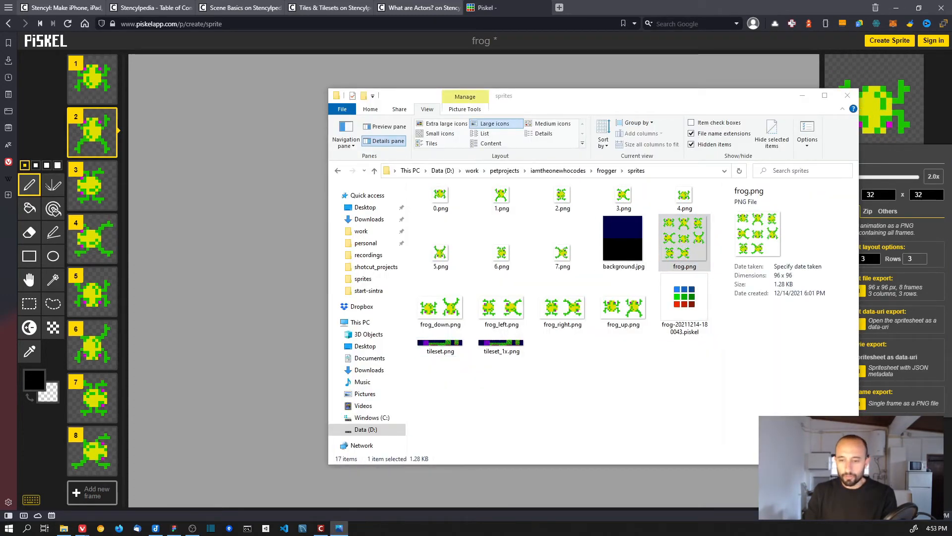
{"action": "scroll", "coordinate": [440, 245], "scroll_direction": "up", "scroll_amount": 3, "text": "ctrl"}
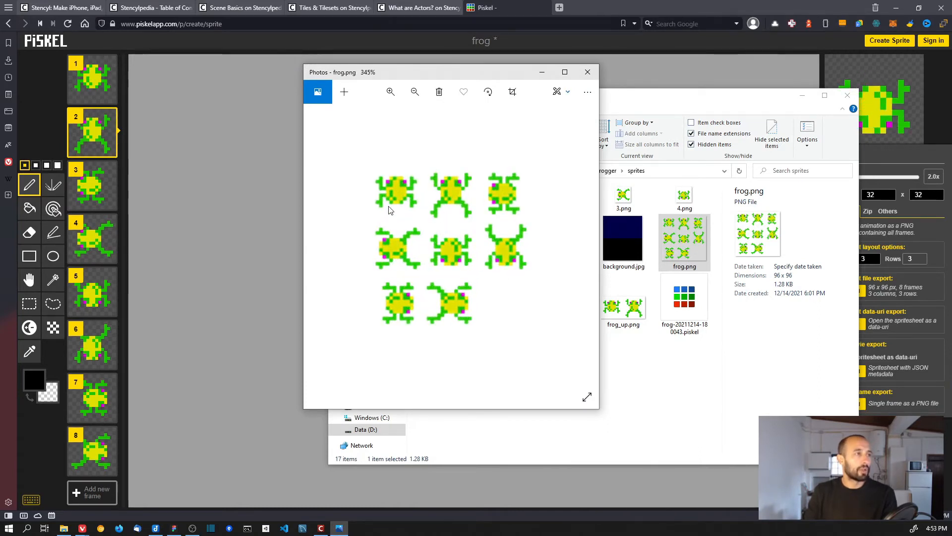
{"action": "left_click", "coordinate": [586, 72]}
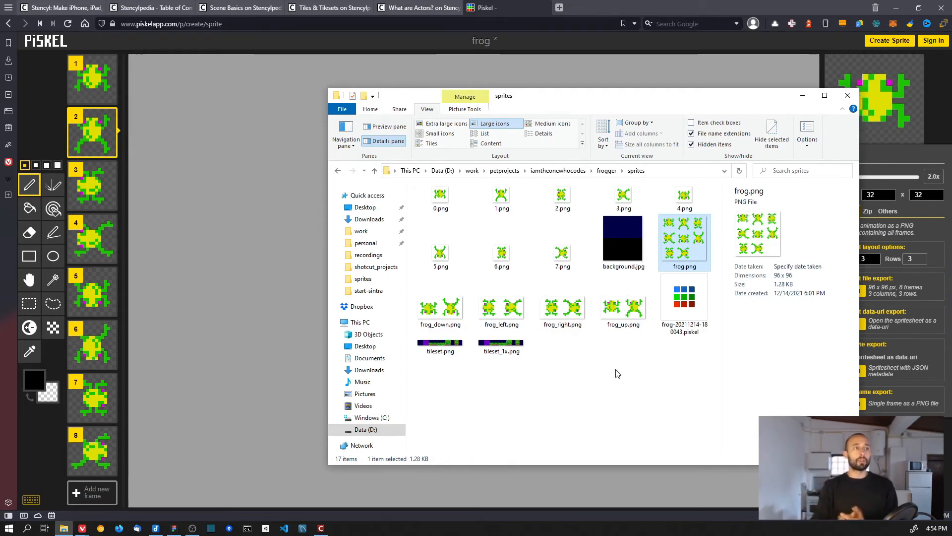
- Switch to Stencyl, create an actor type named frog, save it, and add a blank animation to it
{"action": "key", "text": "alt+Tab"}
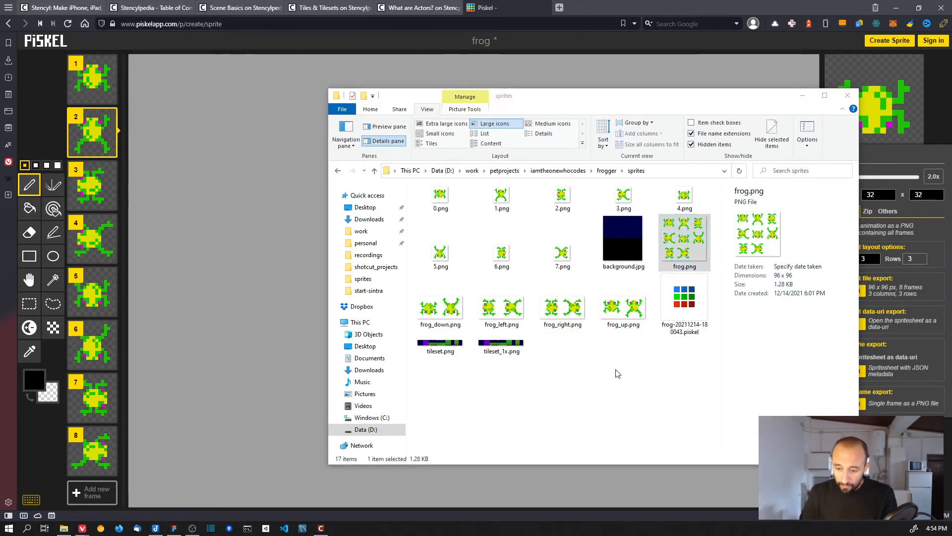
{"action": "key", "text": "alt+Tab"}
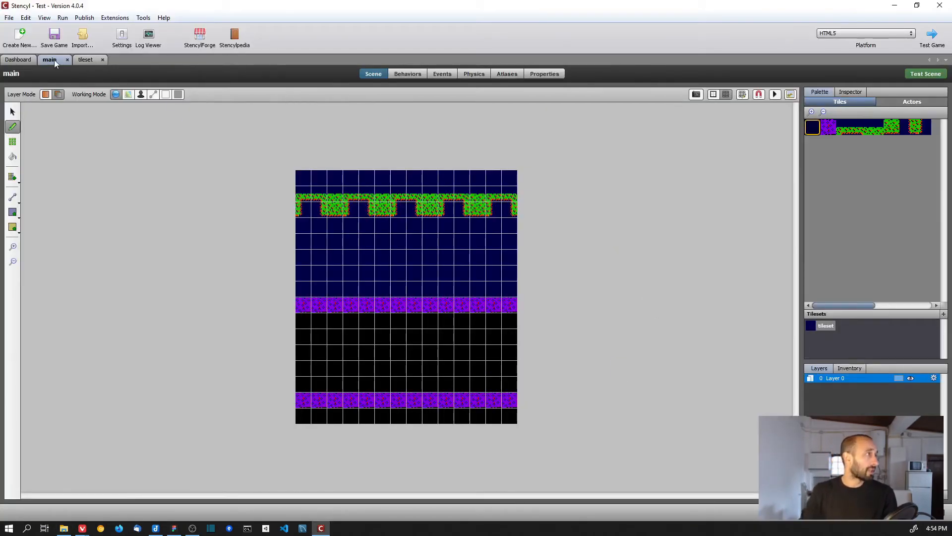
{"action": "left_click", "coordinate": [18, 60]}
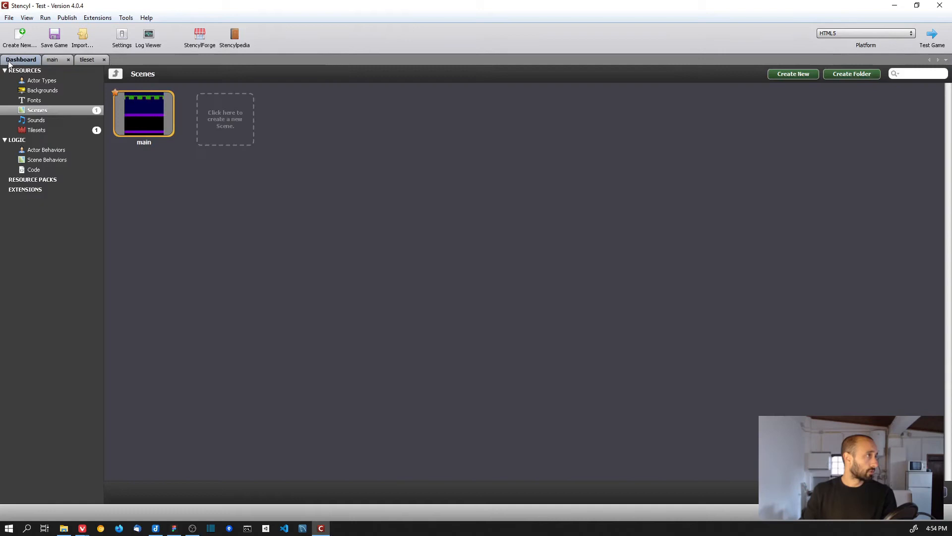
{"action": "left_click", "coordinate": [33, 82]}
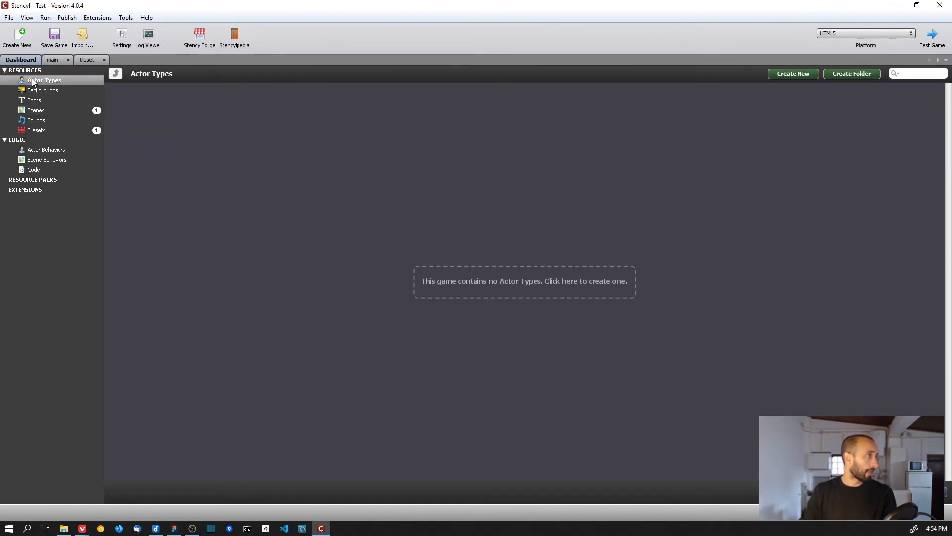
{"action": "left_click", "coordinate": [486, 291]}
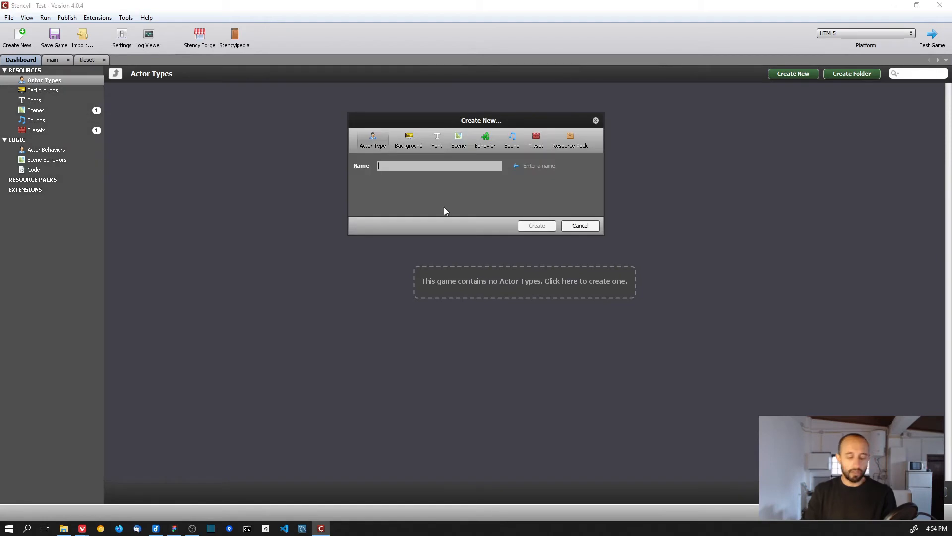
{"action": "type", "text": "frog"}
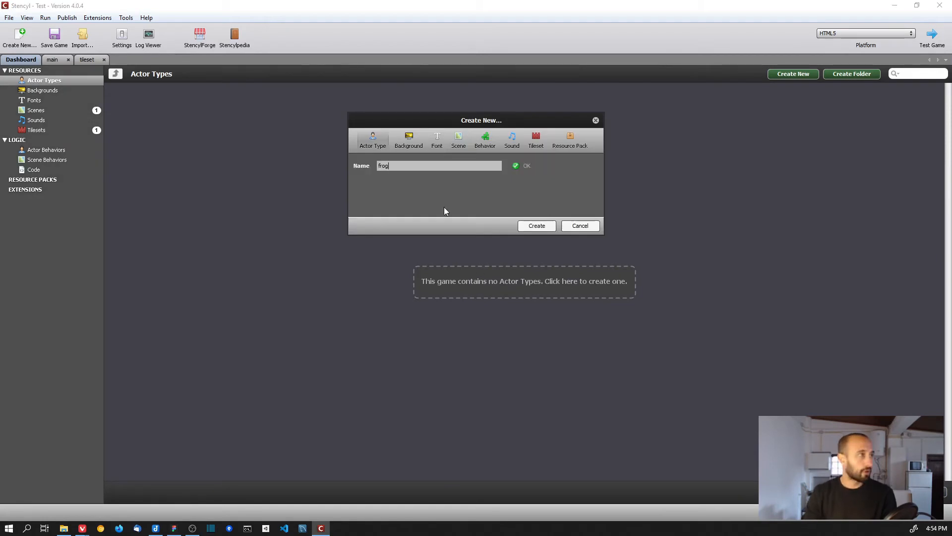
{"action": "left_click", "coordinate": [551, 229]}
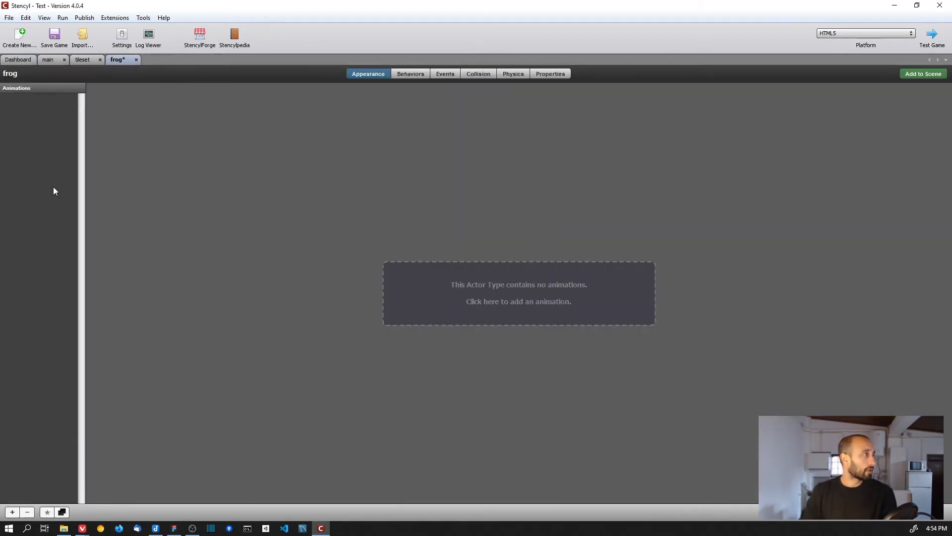
{"action": "key", "text": "ctrl+s"}
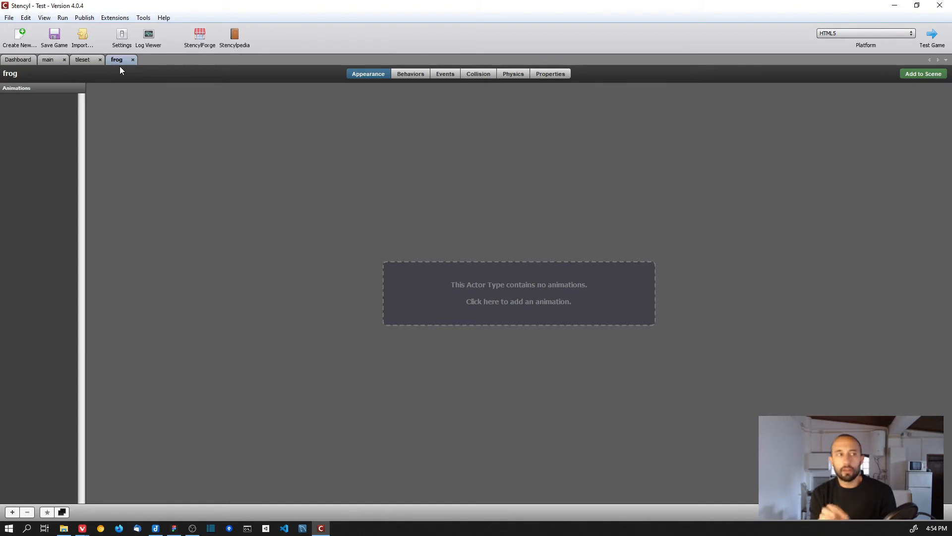
{"action": "left_click", "coordinate": [509, 284]}
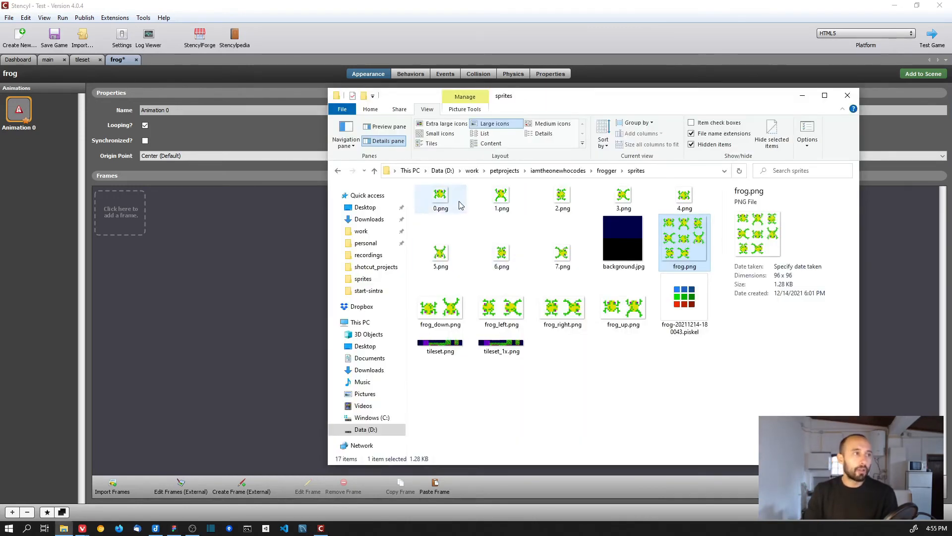
- Review the individual frog images 0.png to 7.png in the sprites folder and the frog_up and frog_right frames in Figma
{"action": "left_click", "coordinate": [459, 205]}
{"action": "left_click", "coordinate": [562, 253], "text": "shift"}
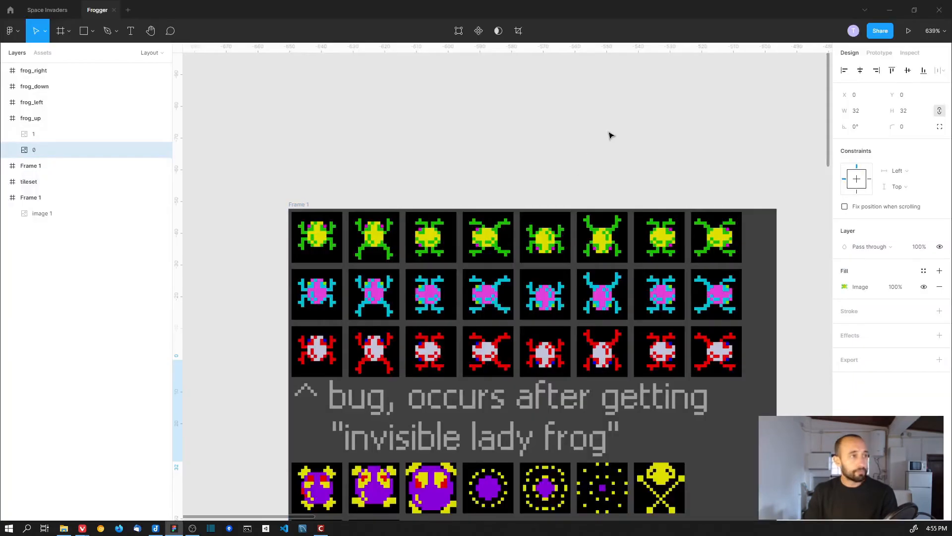
{"action": "scroll", "coordinate": [561, 185], "scroll_direction": "right", "scroll_amount": 3}
{"action": "scroll", "coordinate": [623, 161], "scroll_direction": "down", "scroll_amount": 3, "text": "ctrl"}
{"action": "scroll", "coordinate": [486, 128], "scroll_direction": "up", "scroll_amount": 3, "text": "ctrl"}
{"action": "scroll", "coordinate": [546, 124], "scroll_direction": "right", "scroll_amount": 5}
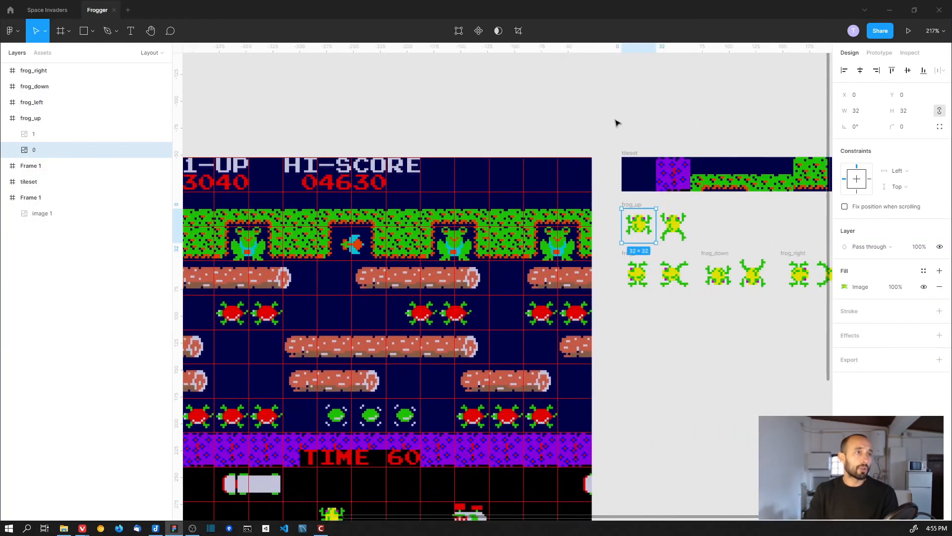
{"action": "scroll", "coordinate": [576, 253], "scroll_direction": "up", "scroll_amount": 5, "text": "ctrl"}
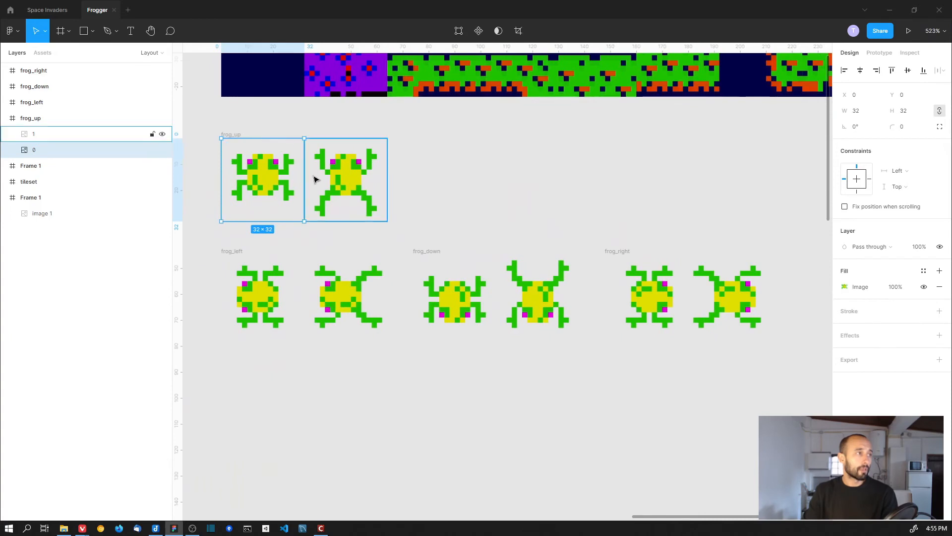
{"action": "left_click", "coordinate": [230, 135]}
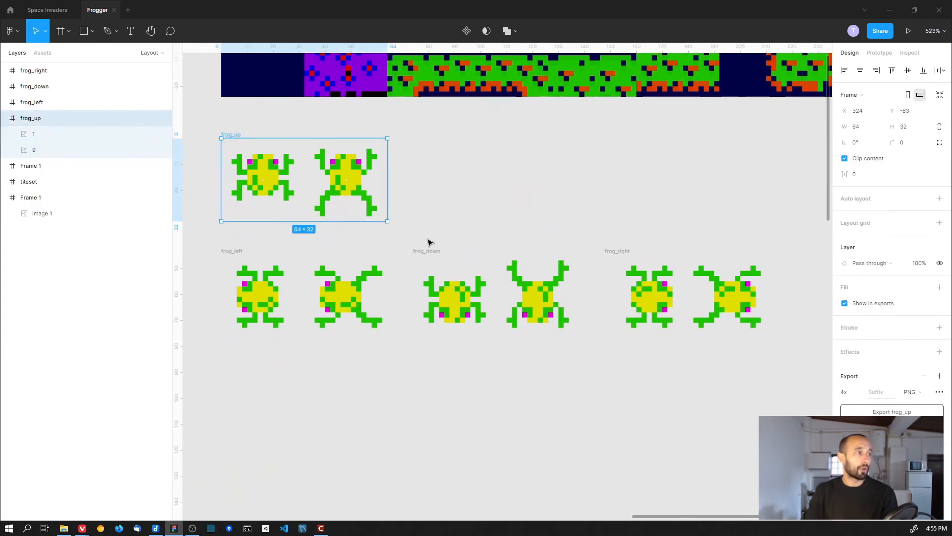
{"action": "left_click", "coordinate": [619, 252]}
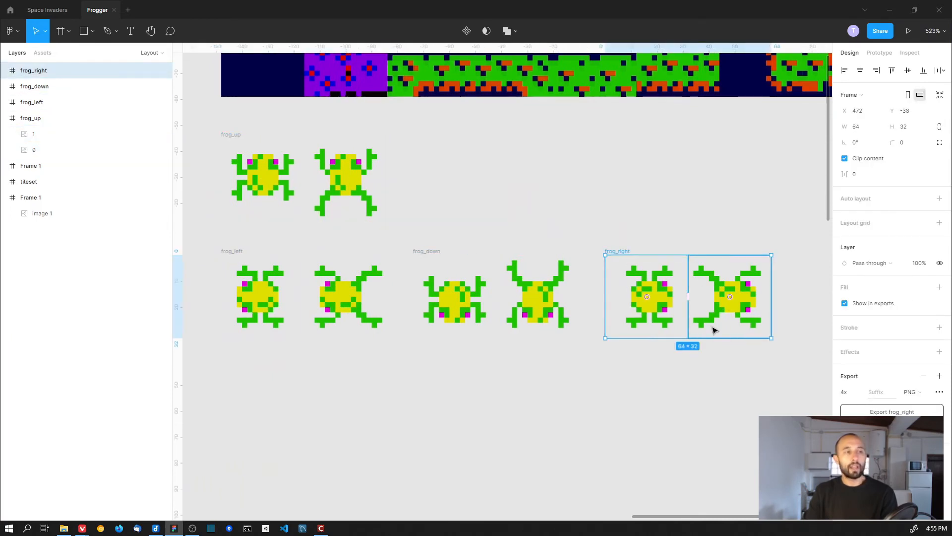
- Return to the sprites folder and check the exported directional frog strips, including frog_down.png, frog_right.png and frog_up.png
{"action": "key", "text": "alt+Tab"}
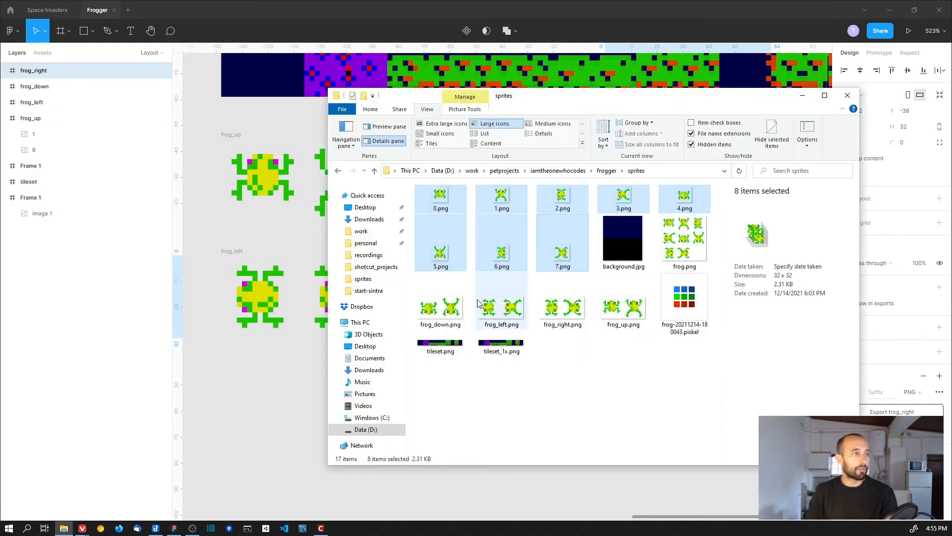
{"action": "left_click", "coordinate": [440, 308]}
{"action": "left_click", "coordinate": [562, 308]}
{"action": "left_click", "coordinate": [620, 314]}
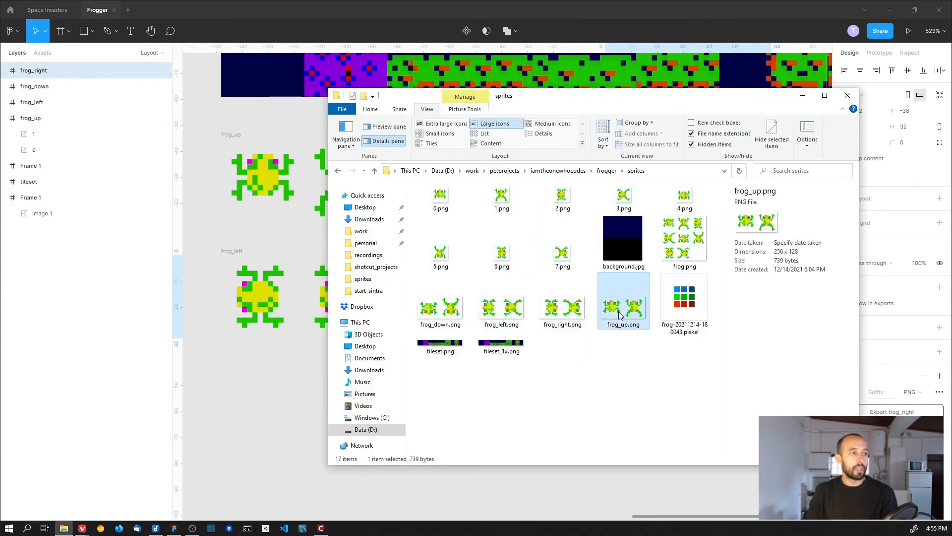
{"action": "left_click", "coordinate": [629, 366]}
- Switch to Stencyl and import frog_up.png into the frog's first animation, split into 2 columns and 1 row at 4x scale
{"action": "key", "text": "alt+Tab"}
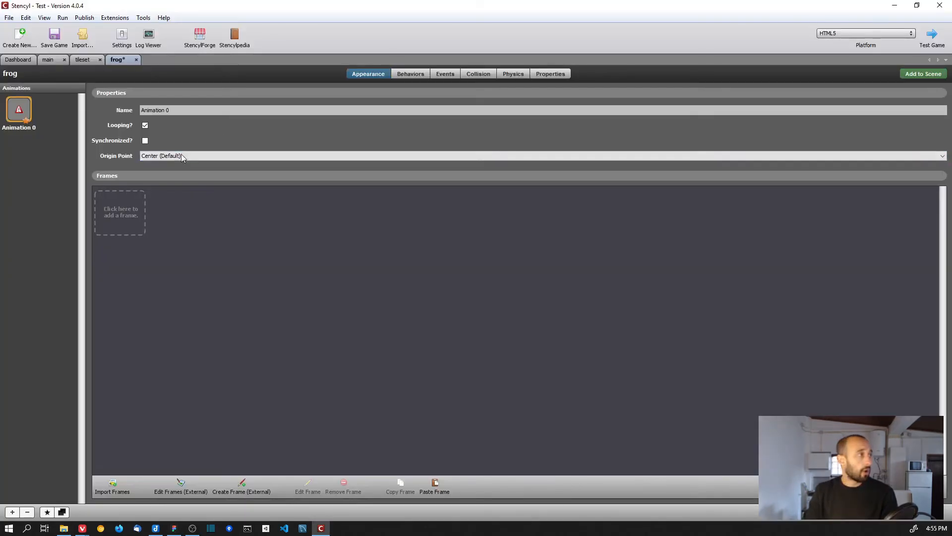
{"action": "left_click", "coordinate": [124, 216]}
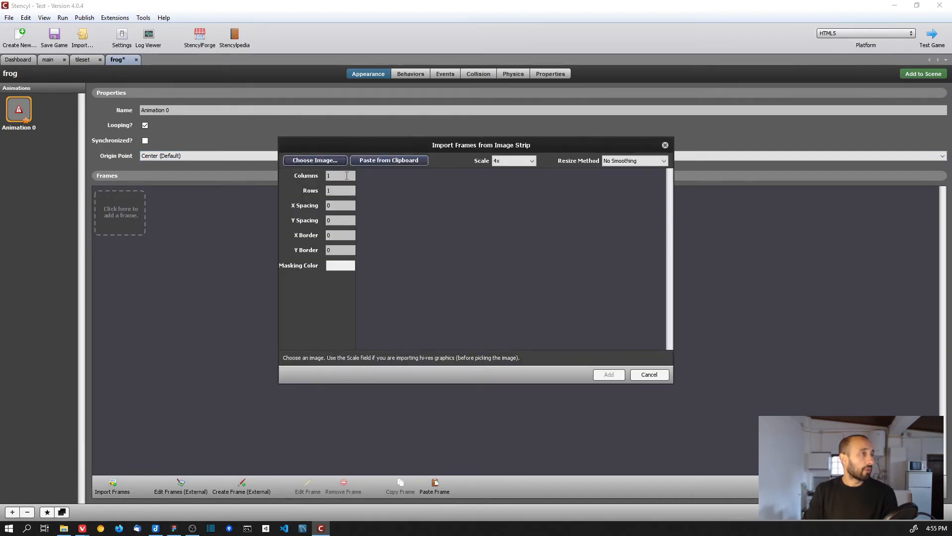
{"action": "left_click", "coordinate": [334, 159]}
{"action": "scroll", "coordinate": [577, 303], "scroll_direction": "down", "scroll_amount": 3}
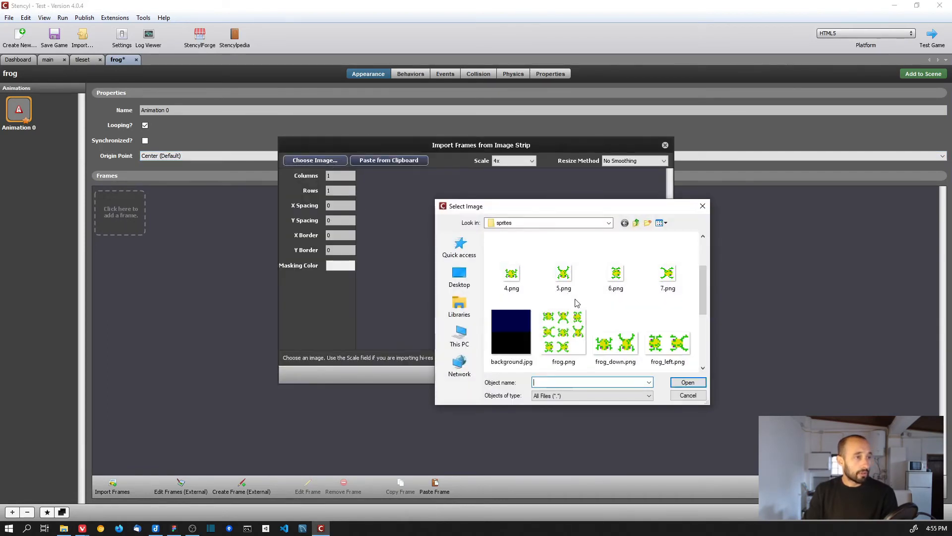
{"action": "scroll", "coordinate": [595, 310], "scroll_direction": "down", "scroll_amount": 2}
{"action": "double_click", "coordinate": [563, 335]}
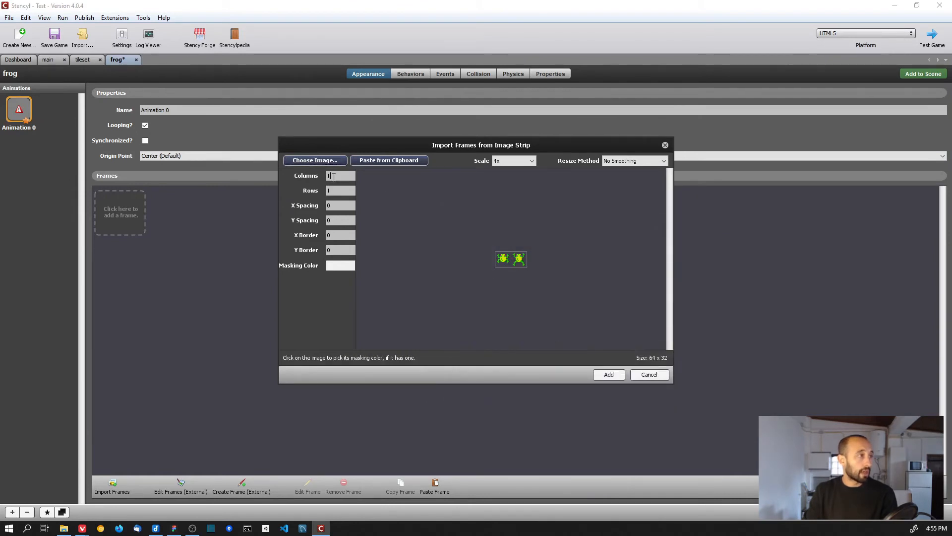
{"action": "type", "text": "2"}
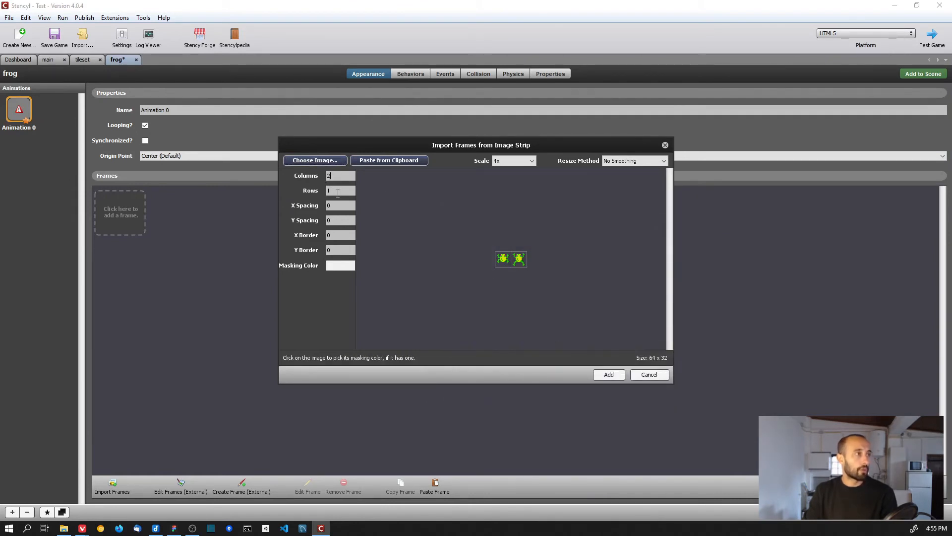
{"action": "left_click", "coordinate": [498, 163]}
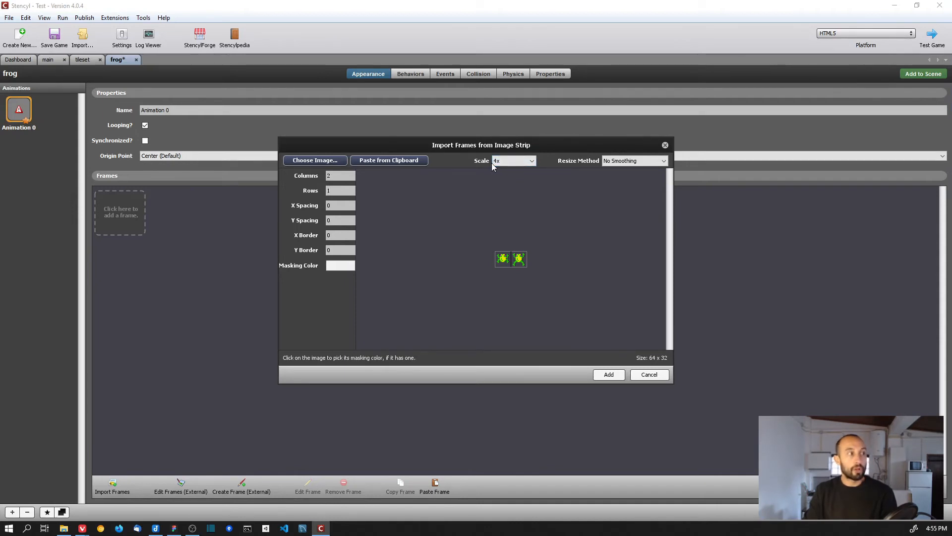
{"action": "left_click", "coordinate": [608, 374]}
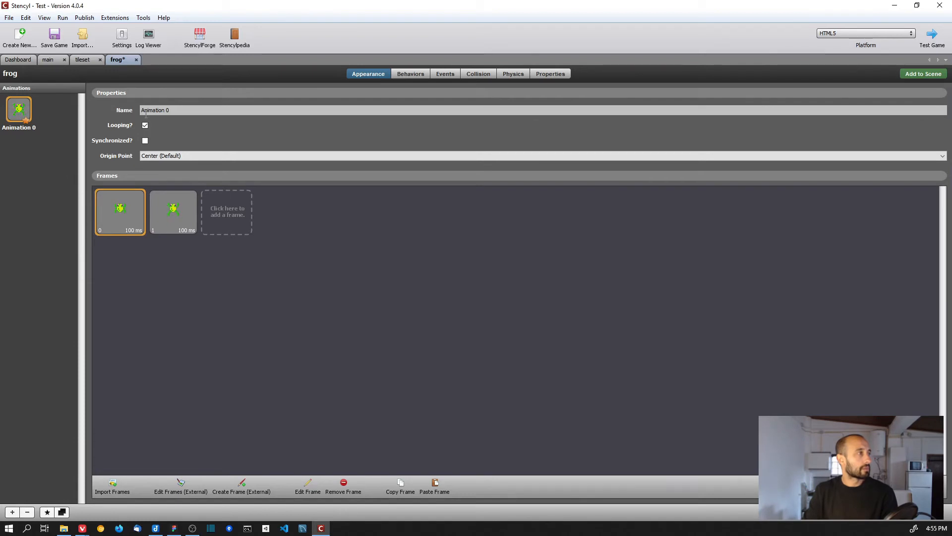
- Rename the frog's first animation to move_up and save the game
{"action": "key", "text": "shift+Home"}
{"action": "type", "text": "move_up"}
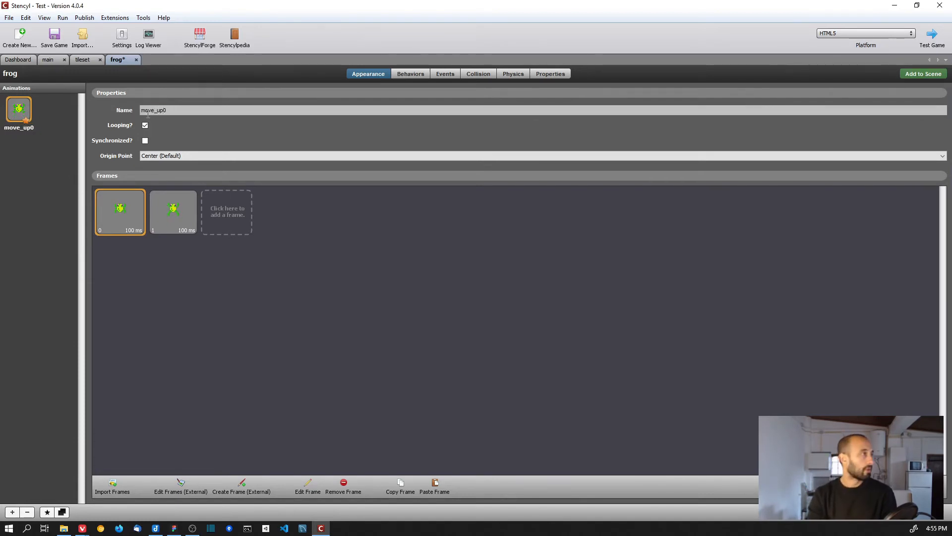
{"action": "key", "text": "Delete"}
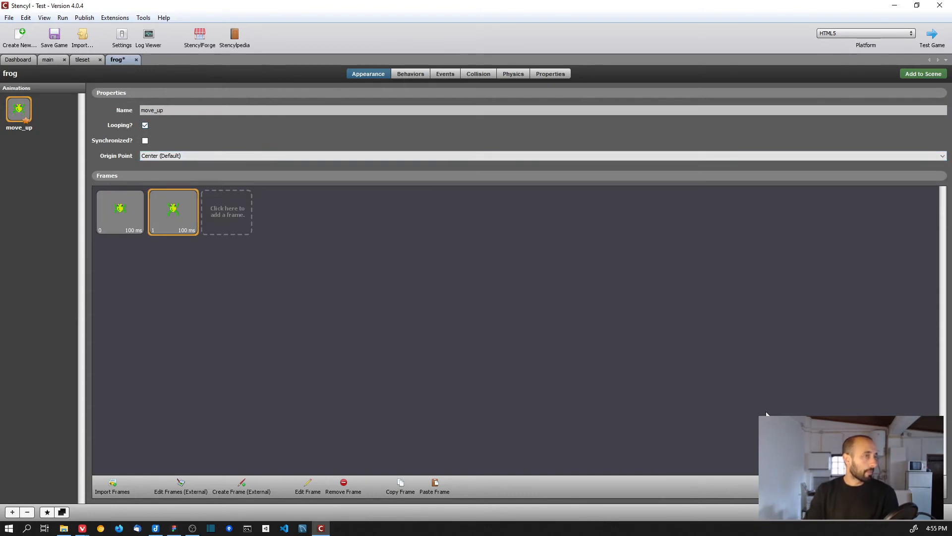
{"action": "key", "text": "ctrl+s"}
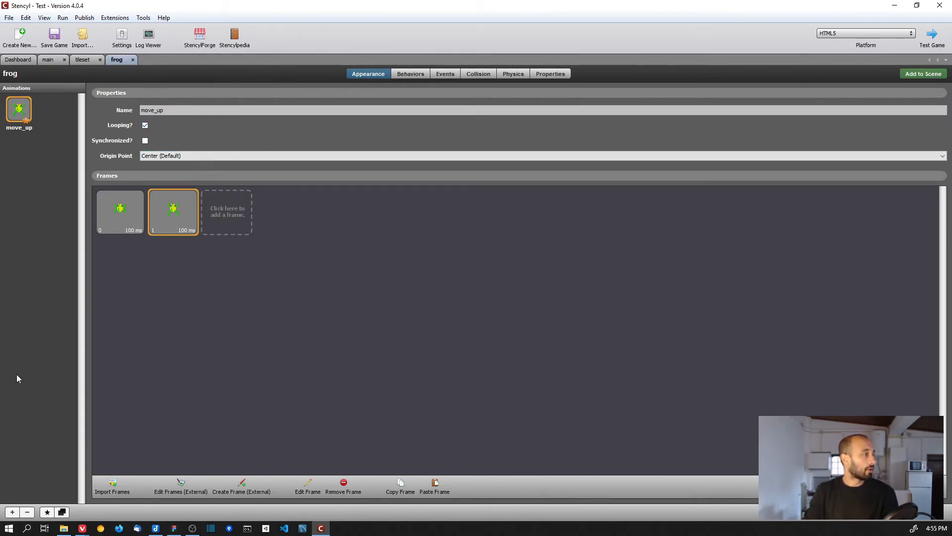
- Add a second animation to the frog actor and name it move_left
{"action": "left_click", "coordinate": [12, 512]}
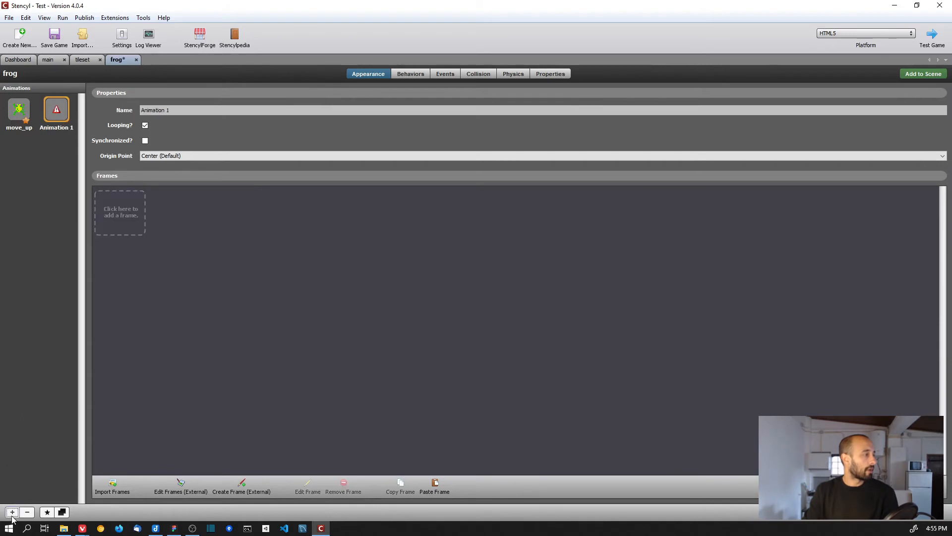
{"action": "triple_click", "coordinate": [157, 108]}
{"action": "type", "text": "move_"}
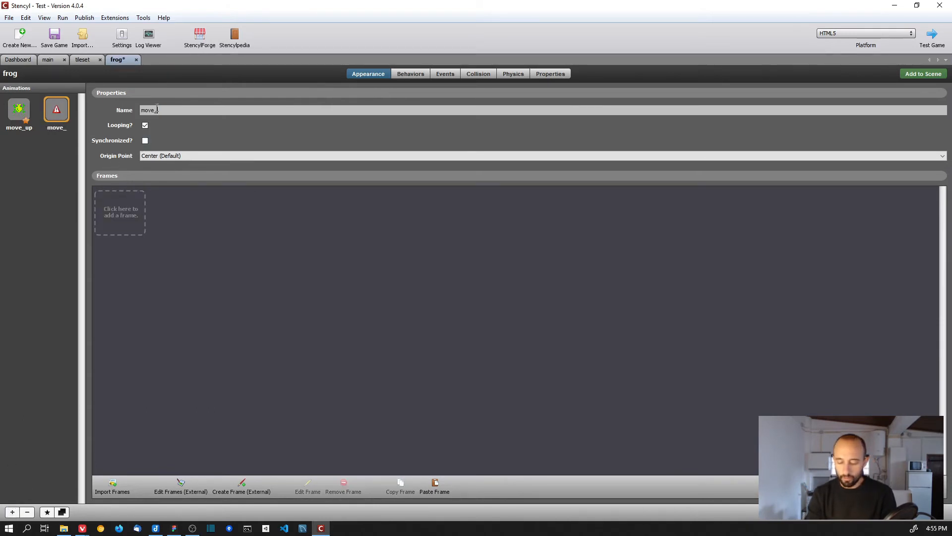
{"action": "type", "text": "left"}
- Import frog_left.png into the move_left animation as a strip of two frames and save the game
{"action": "left_click", "coordinate": [127, 204]}
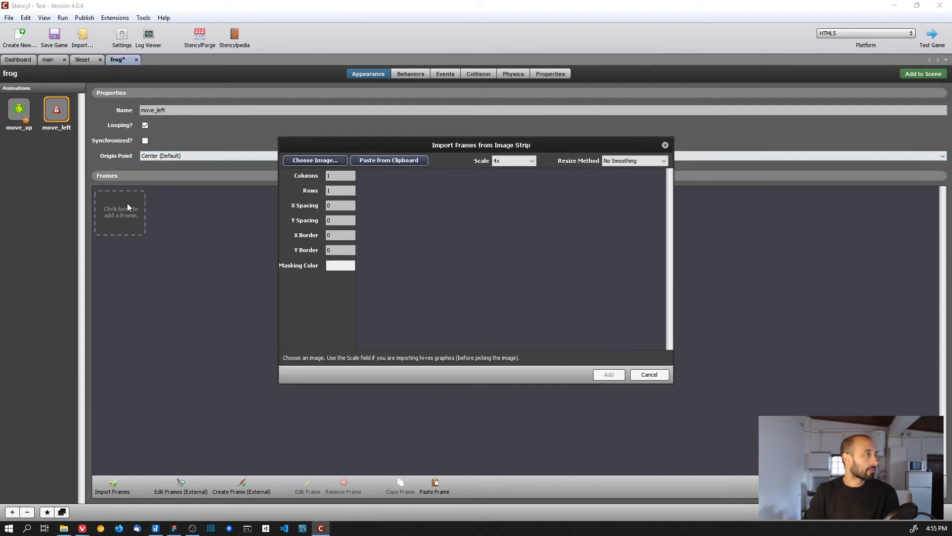
{"action": "left_click", "coordinate": [315, 160]}
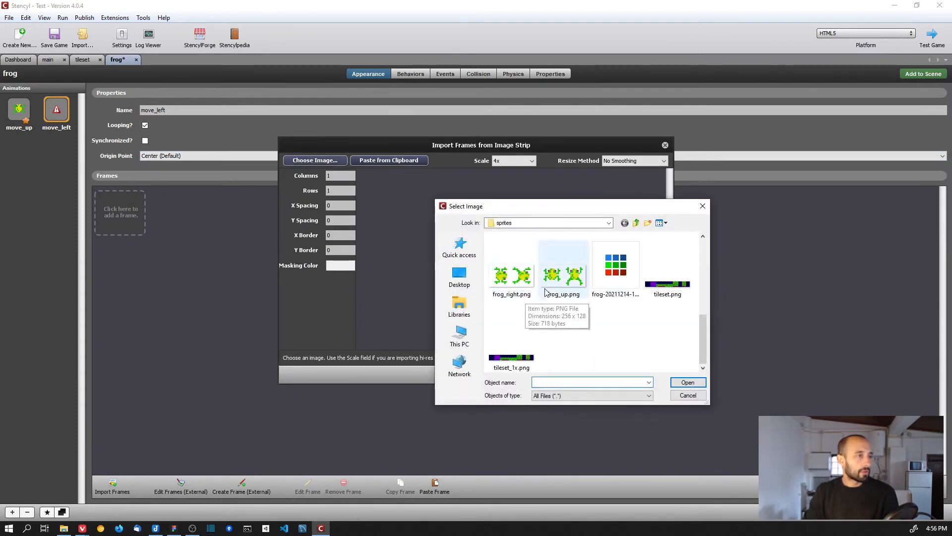
{"action": "scroll", "coordinate": [545, 291], "scroll_direction": "up", "scroll_amount": 1}
{"action": "double_click", "coordinate": [670, 275]}
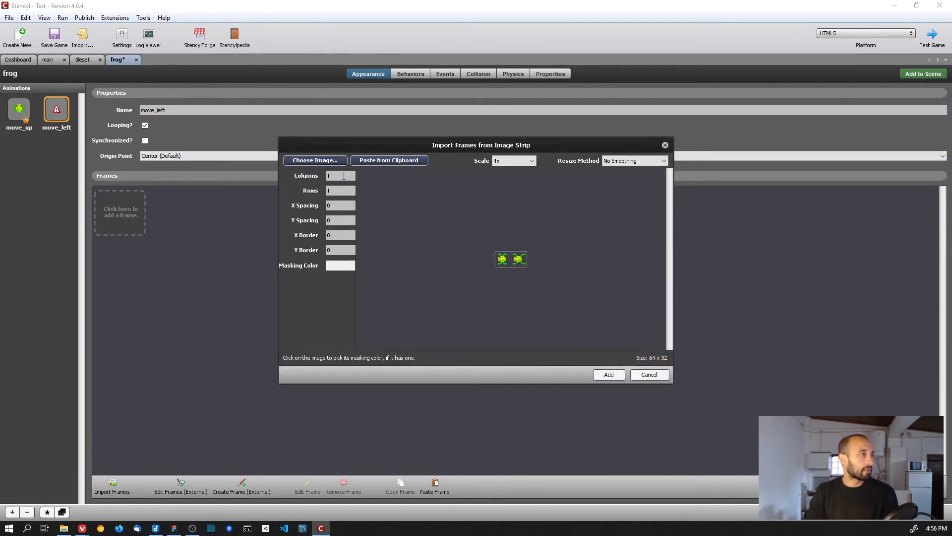
{"action": "left_click", "coordinate": [609, 374]}
{"action": "key", "text": "ctrl+s"}
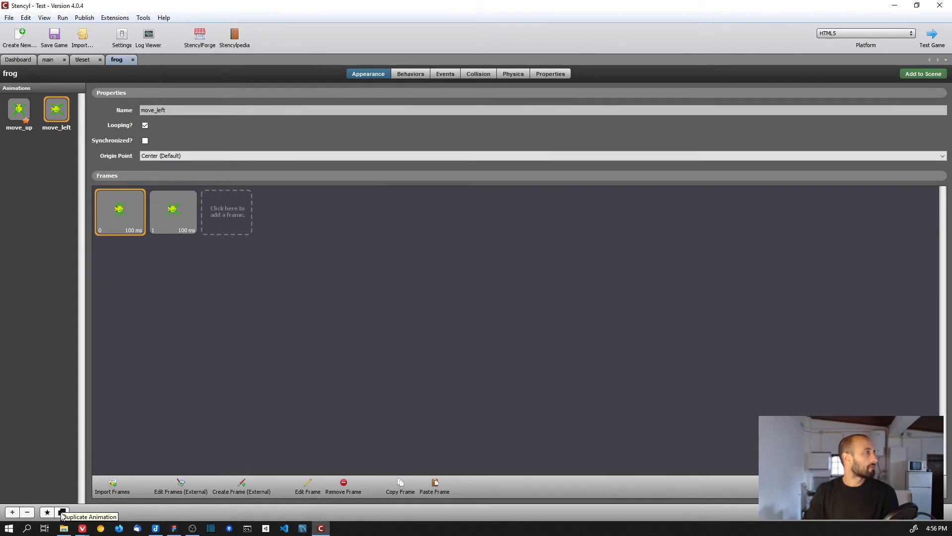
- Add a third animation to the frog actor and name it move_right
{"action": "left_click", "coordinate": [12, 512]}
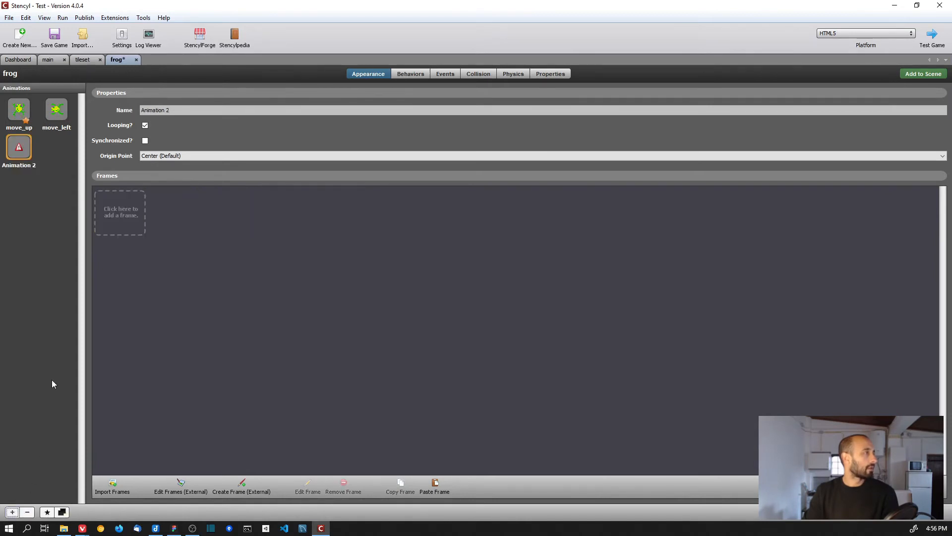
{"action": "left_click_drag", "start_coordinate": [140, 110], "coordinate": [170, 110]}
{"action": "type", "text": "m"}
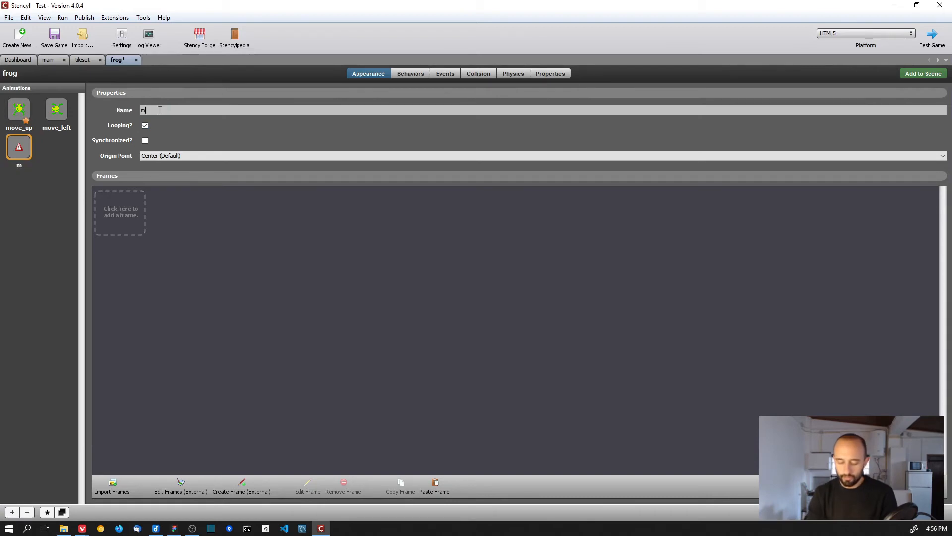
{"action": "type", "text": "ove_right"}
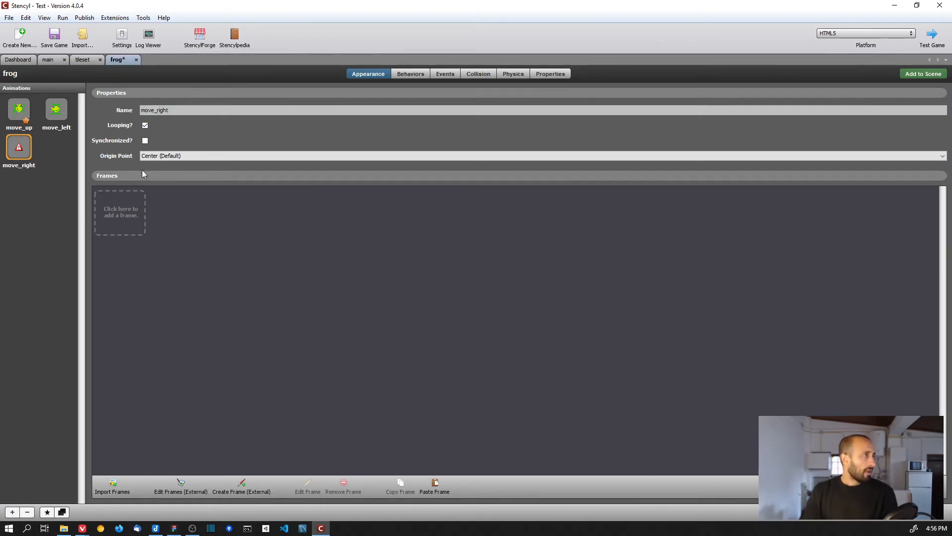
- Import frog_right.png into the move_right animation, split into 2 columns, and save the game
{"action": "left_click", "coordinate": [130, 201]}
{"action": "left_click", "coordinate": [325, 161]}
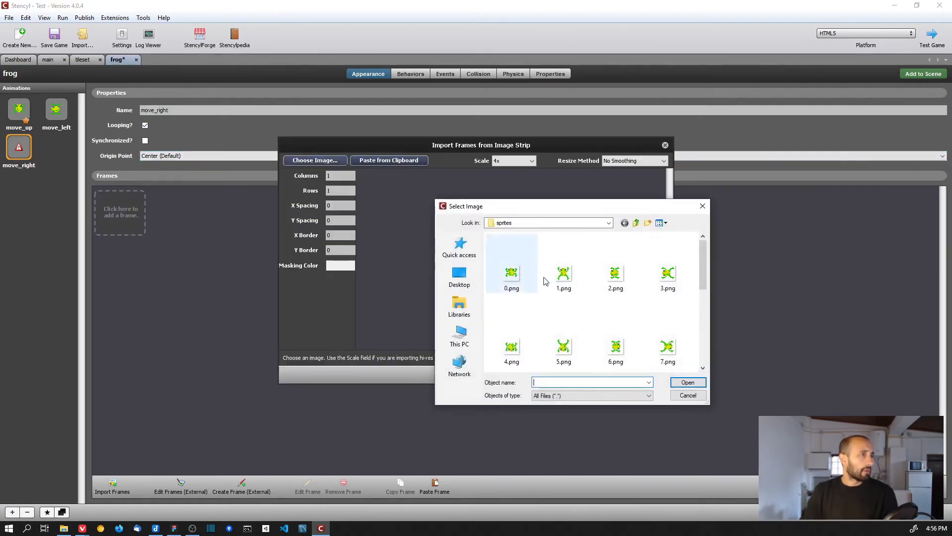
{"action": "scroll", "coordinate": [545, 278], "scroll_direction": "down", "scroll_amount": 5}
{"action": "scroll", "coordinate": [554, 282], "scroll_direction": "up", "scroll_amount": 1}
{"action": "left_click", "coordinate": [513, 342]}
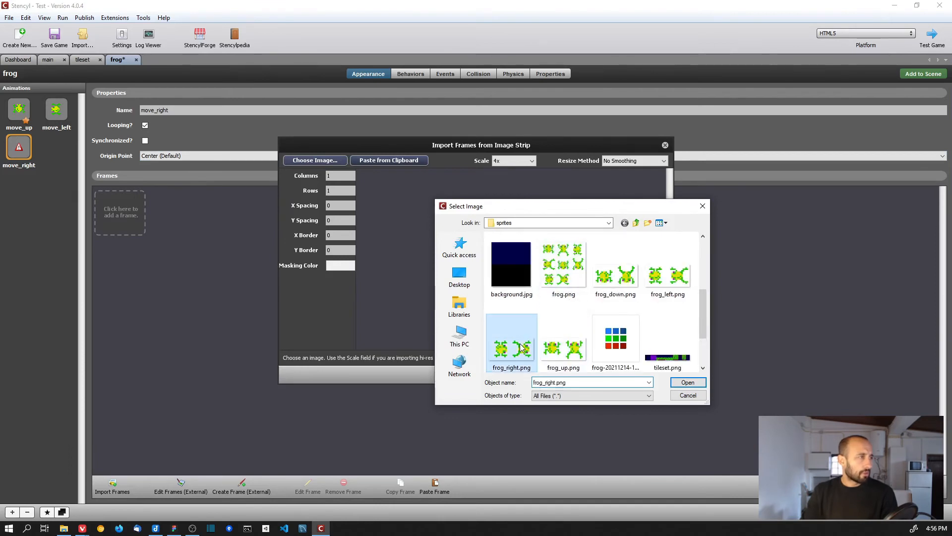
{"action": "double_click", "coordinate": [514, 342]}
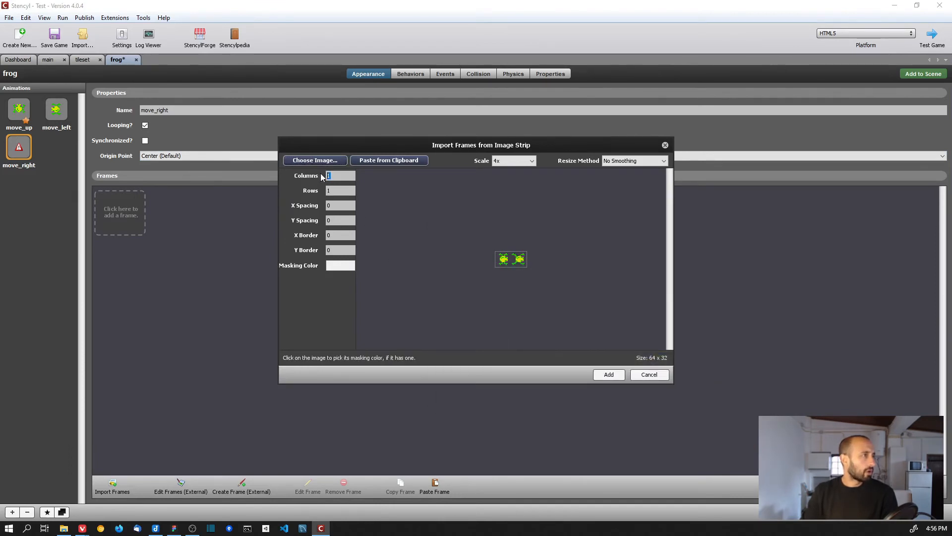
{"action": "type", "text": "2"}
{"action": "left_click", "coordinate": [609, 374]}
{"action": "key", "text": "ctrl+s"}
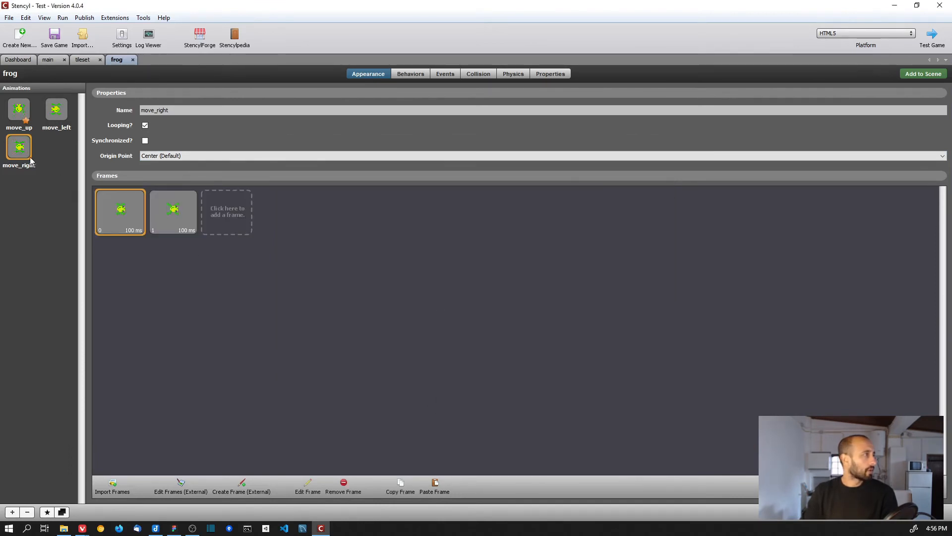
- Duplicate the move_right animation, rename the copy move_down and save the game
{"action": "left_click", "coordinate": [62, 512]}
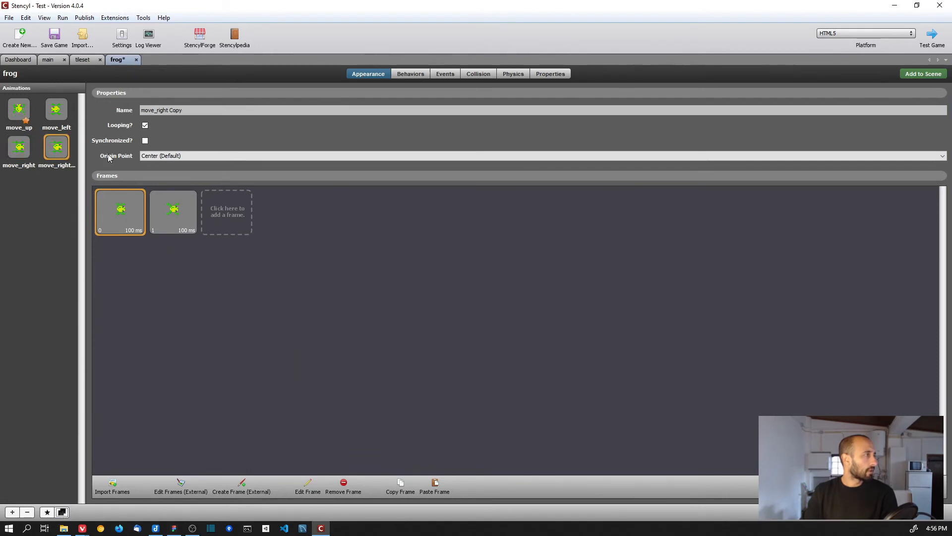
{"action": "left_click", "coordinate": [180, 109]}
{"action": "key", "text": "BackSpace"}
{"action": "key", "text": "BackSpace"}
{"action": "key", "text": "BackSpace"}
{"action": "key", "text": "BackSpace"}
{"action": "key", "text": "BackSpace"}
{"action": "key", "text": "BackSpace"}
{"action": "key", "text": "BackSpace"}
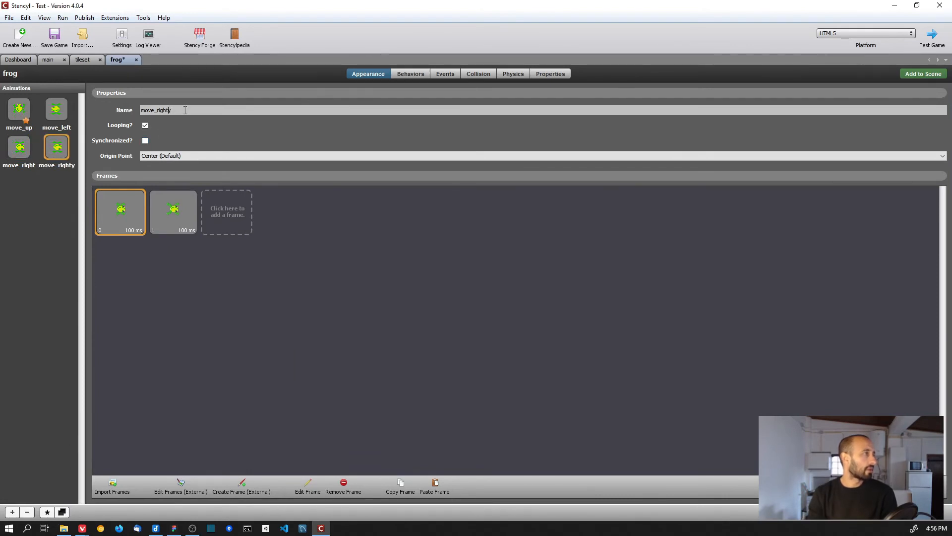
{"action": "key", "text": "BackSpace"}
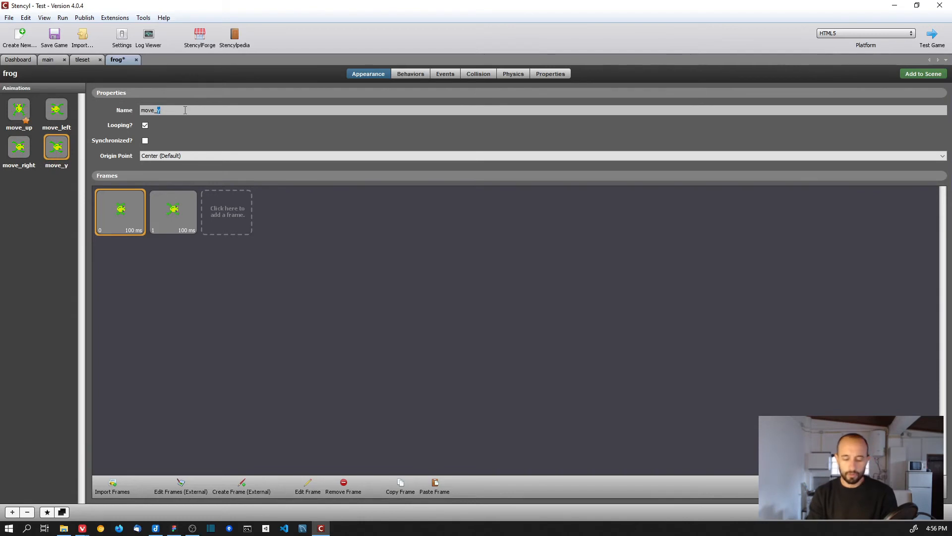
{"action": "type", "text": "down"}
{"action": "key", "text": "ctrl+s"}
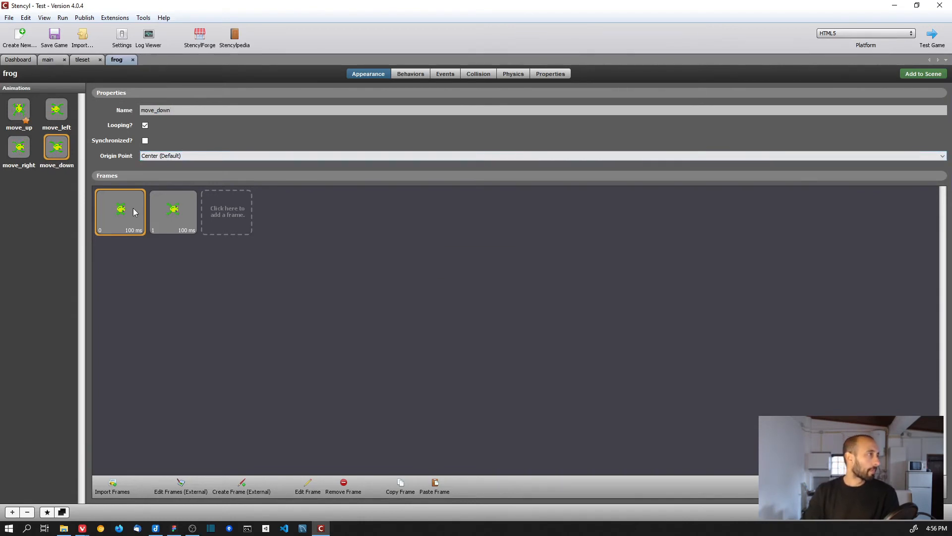
- Import frog_down.png into the move_down animation as a strip split into 2 columns
{"action": "left_click", "coordinate": [167, 210]}
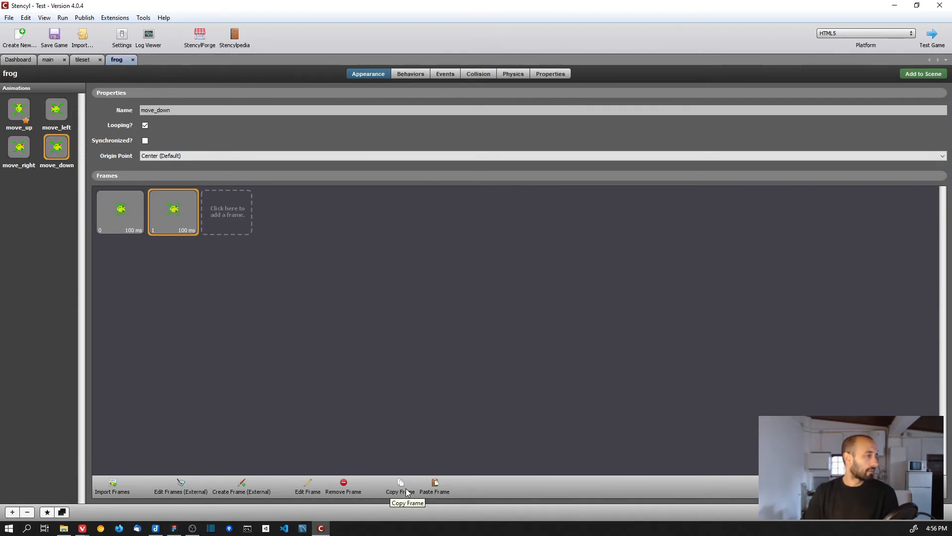
{"action": "left_click", "coordinate": [111, 486]}
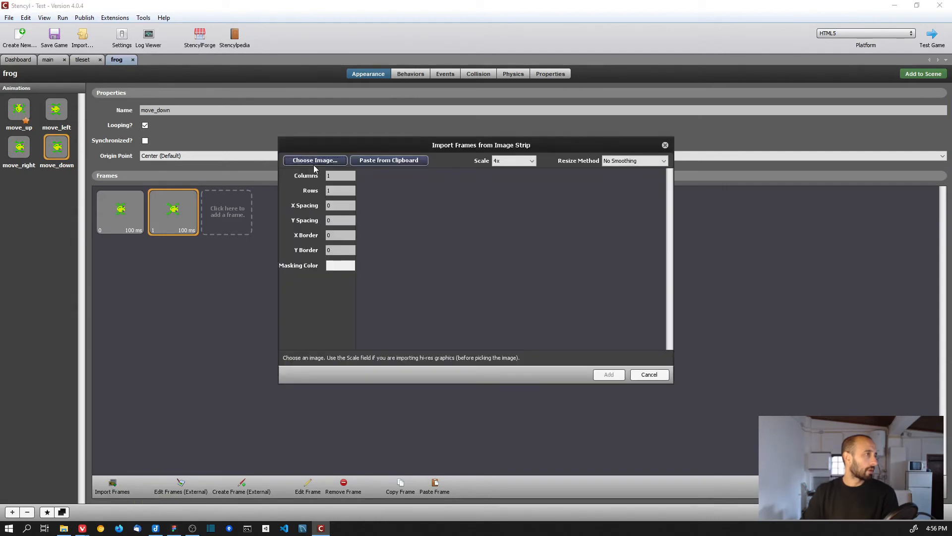
{"action": "left_click", "coordinate": [315, 161]}
{"action": "scroll", "coordinate": [545, 308], "scroll_direction": "down", "scroll_amount": 5}
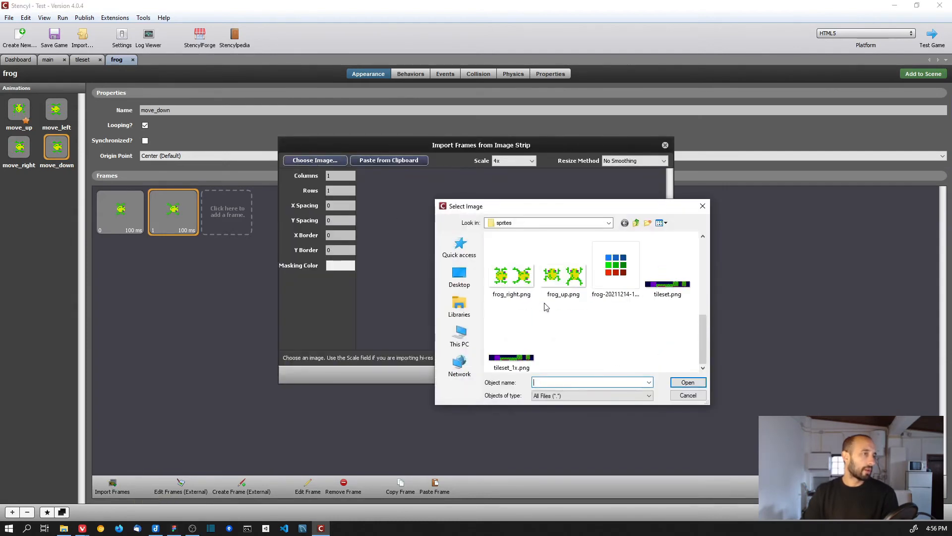
{"action": "scroll", "coordinate": [545, 307], "scroll_direction": "up", "scroll_amount": 2}
{"action": "double_click", "coordinate": [616, 267]}
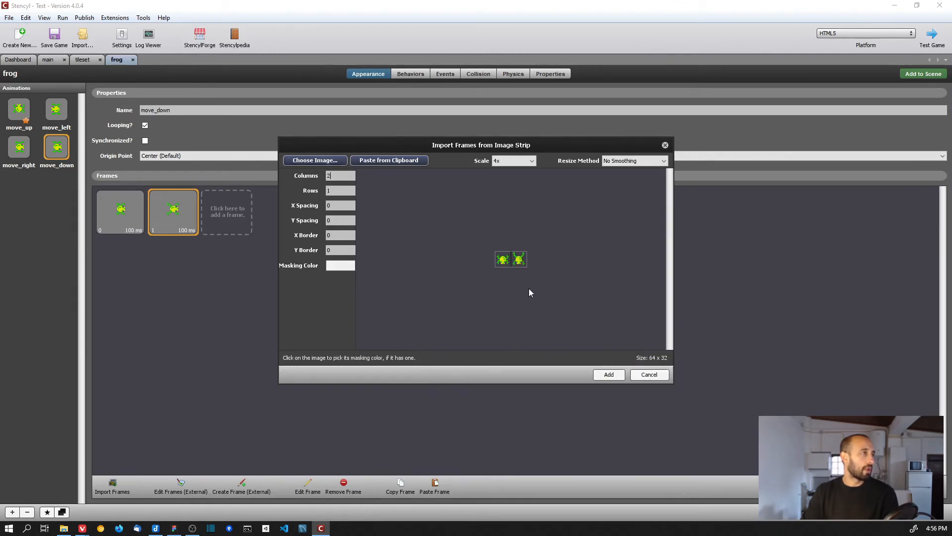
{"action": "left_click", "coordinate": [608, 374]}
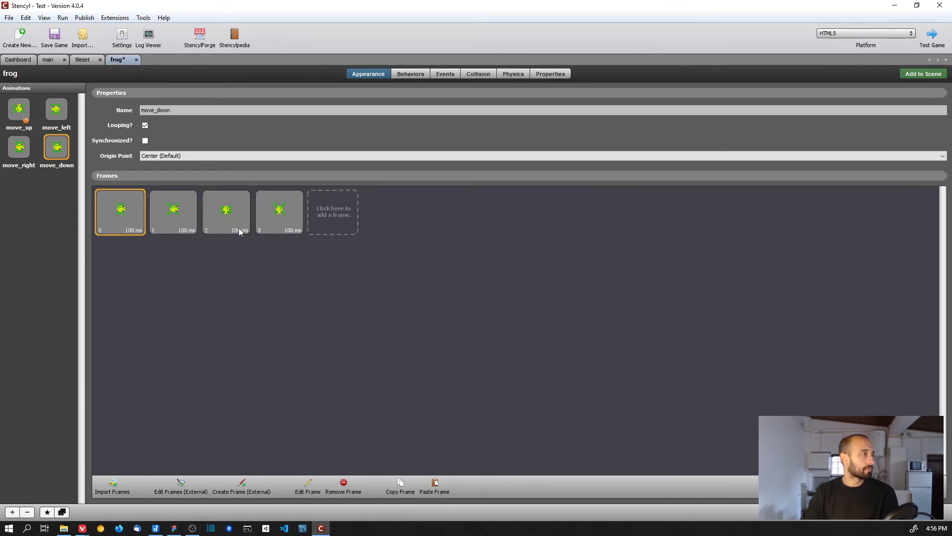
- Remove the two right-facing frames from the start of the move_down animation and save the game
{"action": "left_click", "coordinate": [233, 211]}
{"action": "left_click", "coordinate": [267, 208]}
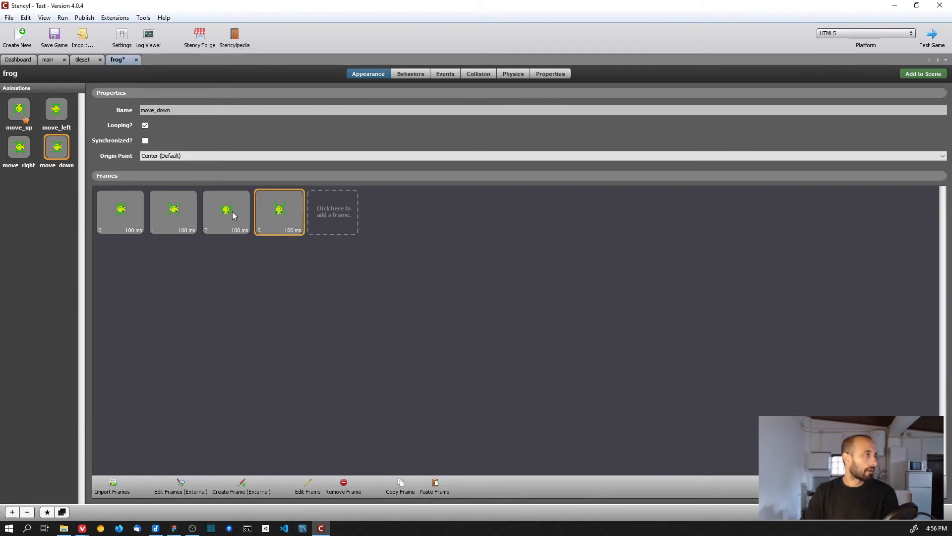
{"action": "left_click", "coordinate": [135, 220]}
{"action": "left_click", "coordinate": [343, 485]}
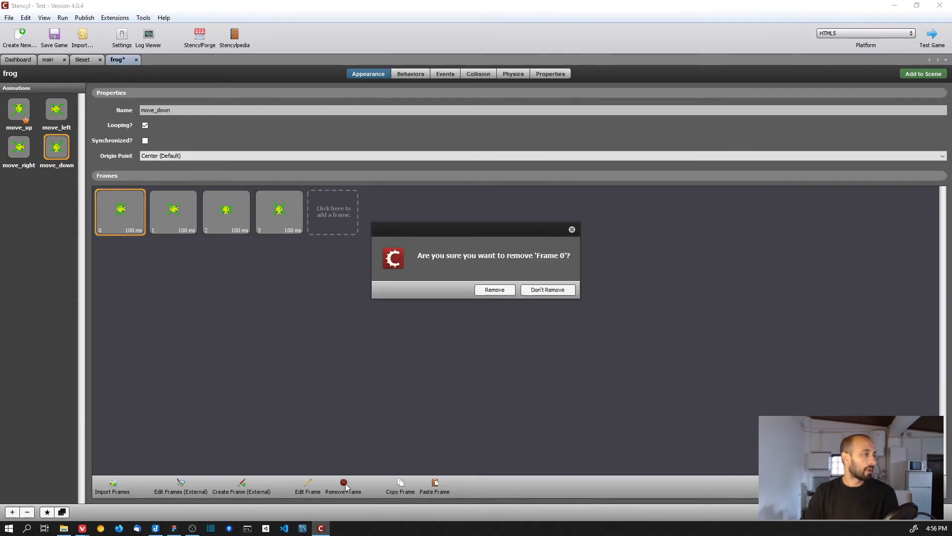
{"action": "left_click", "coordinate": [494, 290]}
{"action": "left_click", "coordinate": [343, 485]}
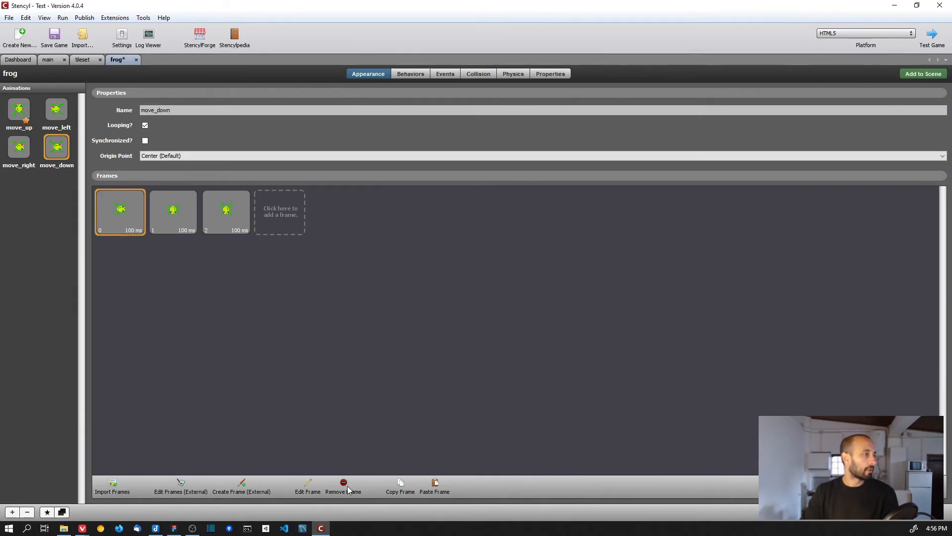
{"action": "left_click", "coordinate": [479, 290]}
{"action": "key", "text": "ctrl+s"}
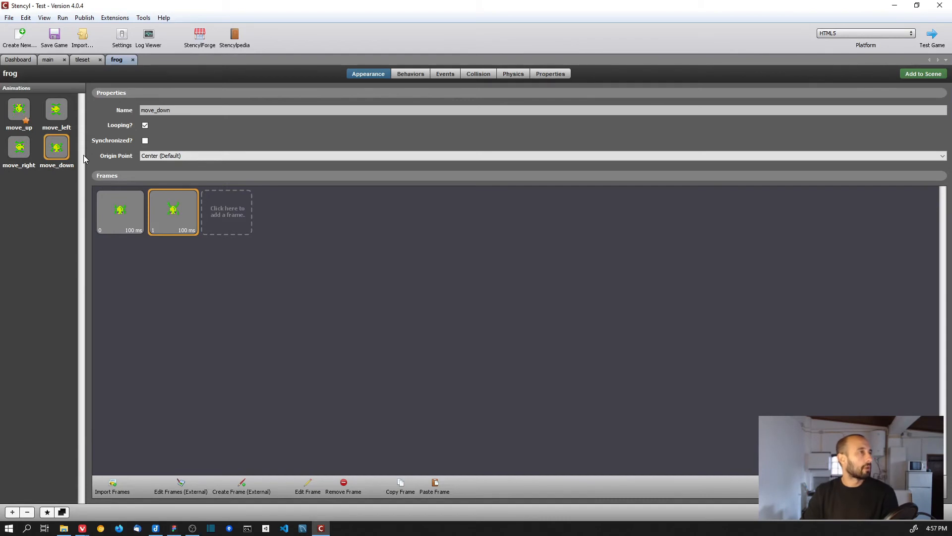
- Add the frog actor to the main scene and place it near the middle of the lower purple strip
{"action": "left_click", "coordinate": [925, 76]}
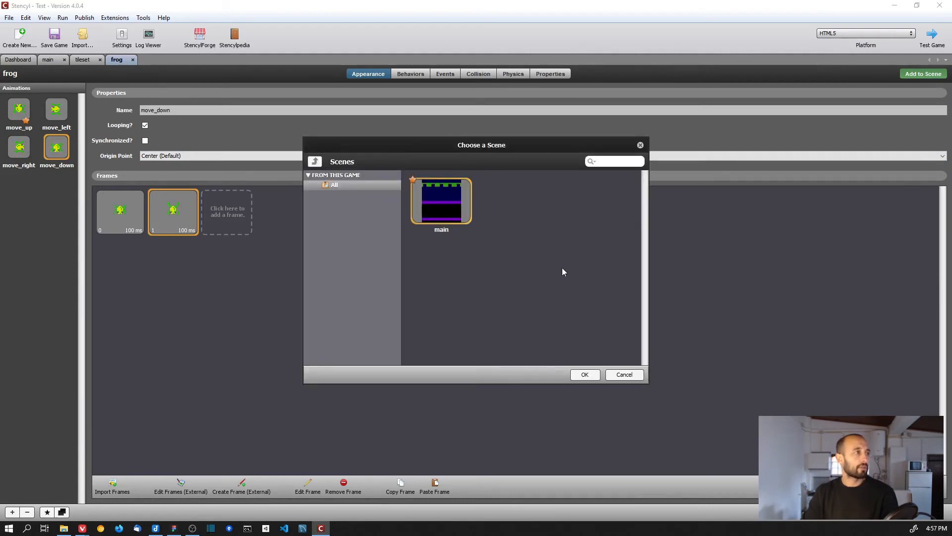
{"action": "left_click", "coordinate": [595, 376]}
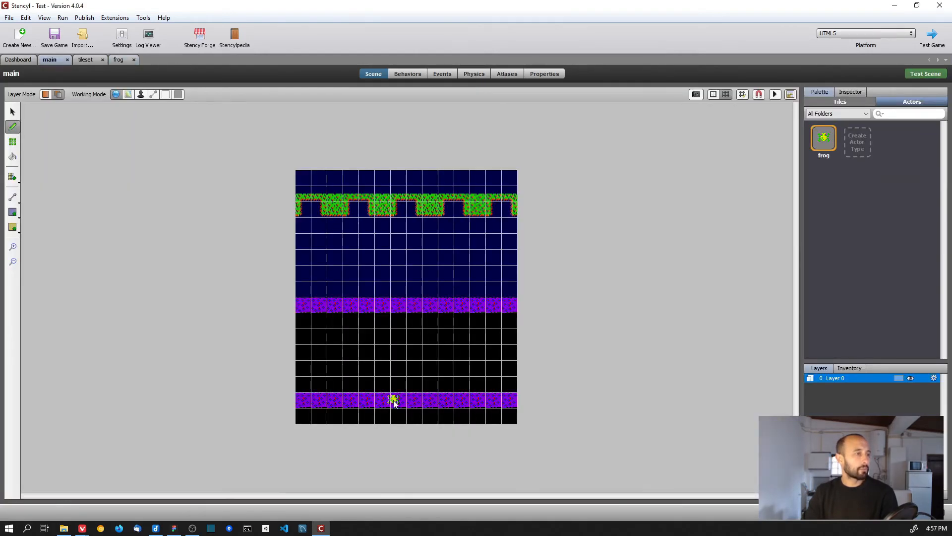
{"action": "left_click", "coordinate": [410, 402]}
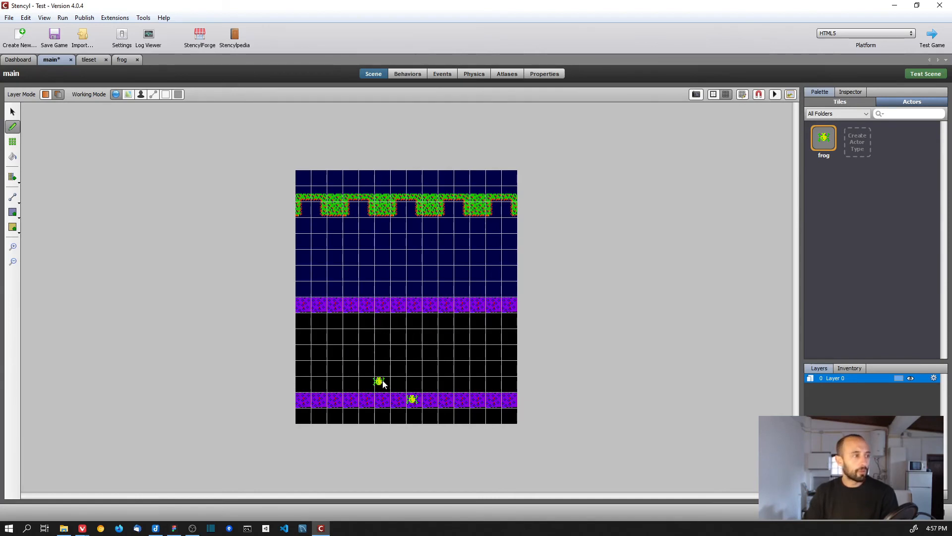
- Place four extra frog actors at scattered spots in the black road area
{"action": "left_click", "coordinate": [355, 357]}
{"action": "left_click", "coordinate": [400, 350]}
{"action": "left_click", "coordinate": [426, 333]}
{"action": "left_click", "coordinate": [453, 365]}
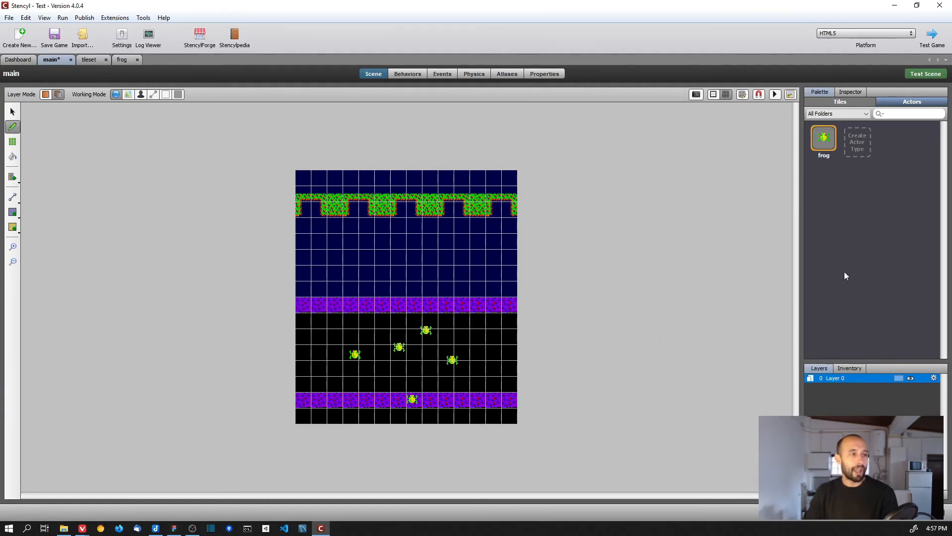
- Delete the four extra frogs from the black road area one at a time
{"action": "left_click", "coordinate": [13, 112]}
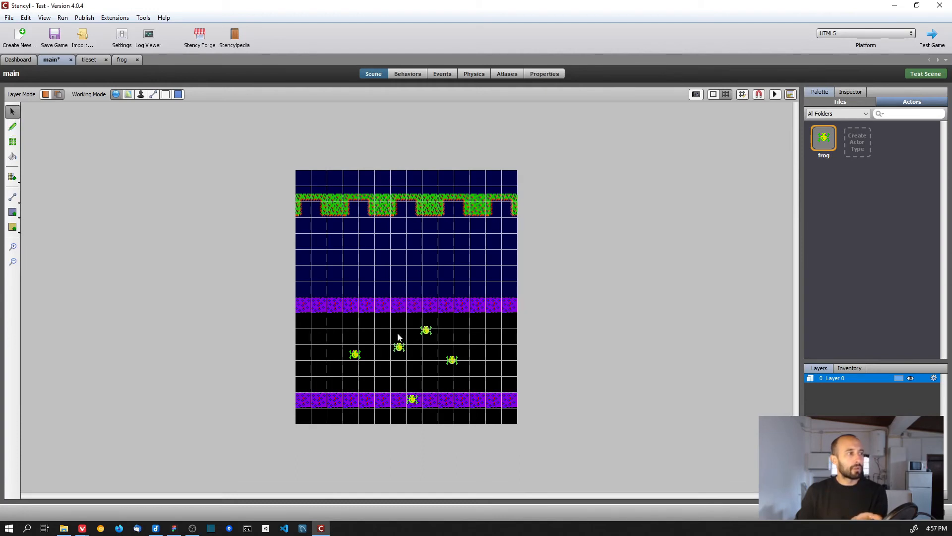
{"action": "left_click", "coordinate": [423, 331]}
{"action": "key", "text": "Delete"}
{"action": "left_click", "coordinate": [452, 360]}
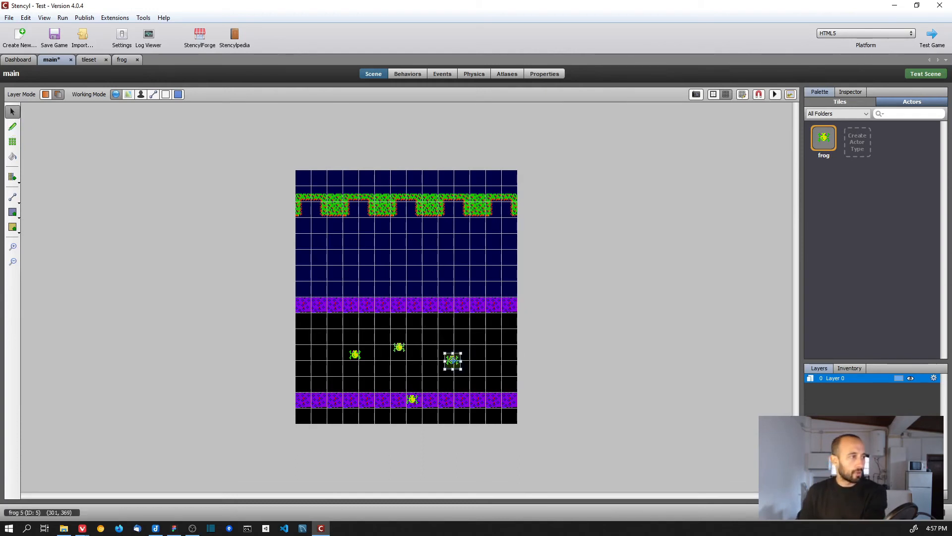
{"action": "key", "text": "Delete"}
{"action": "left_click", "coordinate": [394, 346]}
{"action": "left_click", "coordinate": [356, 353]}
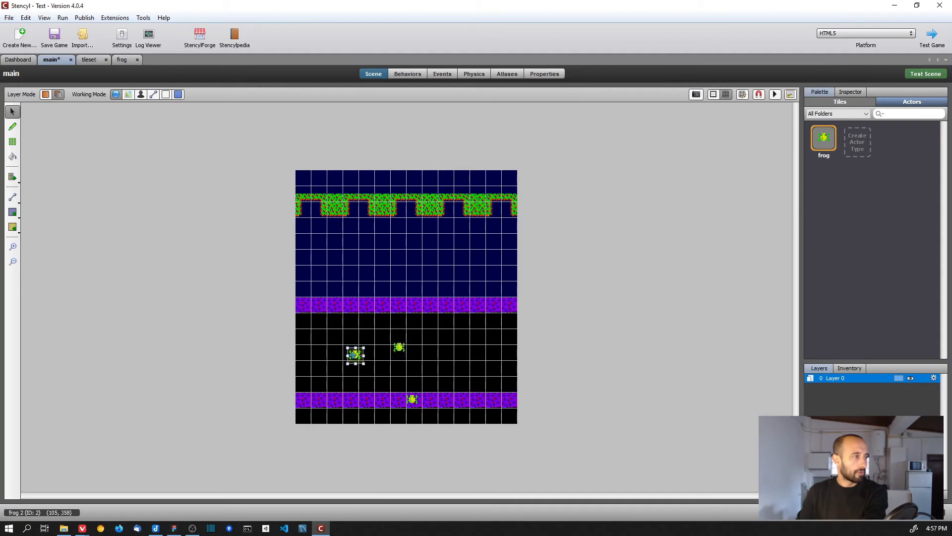
{"action": "key", "text": "Delete"}
{"action": "left_click", "coordinate": [400, 348]}
{"action": "key", "text": "Delete"}
- Shift the frog on the lower purple strip slightly left to about (206, 448)
{"action": "left_click", "coordinate": [413, 399]}
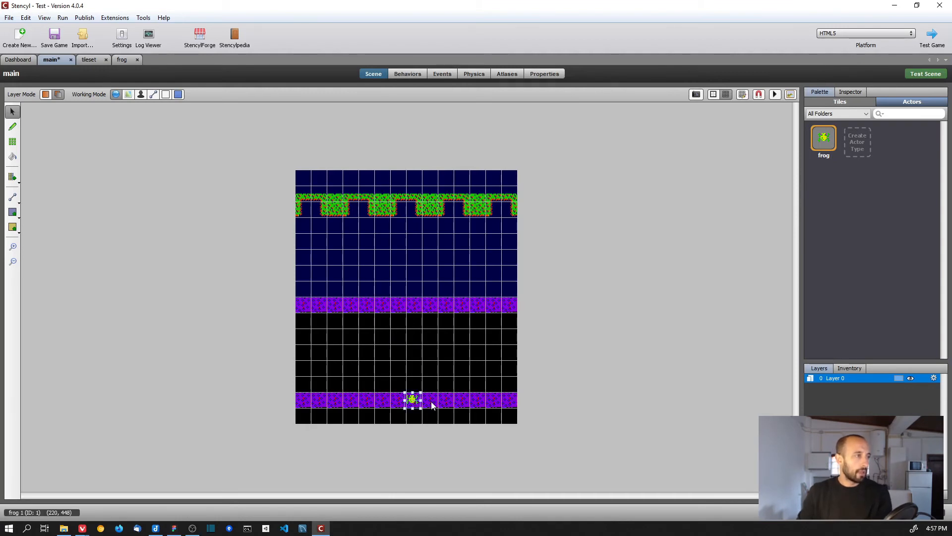
{"action": "left_click_drag", "start_coordinate": [417, 401], "coordinate": [410, 401]}
- Switch to Figma and paste a copy of the first frog_up sprite onto the mockup's lower purple strip at X 208, Y 448
{"action": "key", "text": "super"}
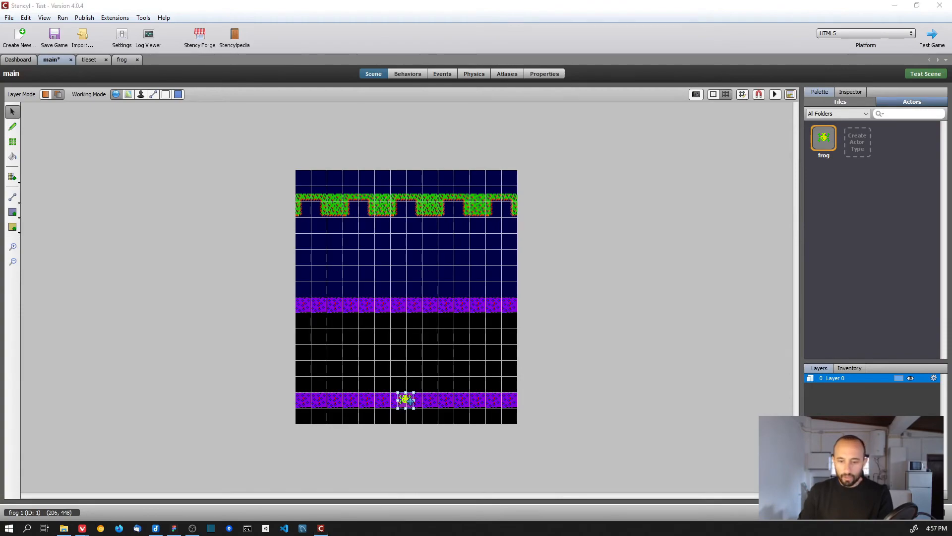
{"action": "key", "text": "alt+Tab"}
{"action": "scroll", "coordinate": [527, 311], "scroll_direction": "down", "scroll_amount": 10, "text": "ctrl"}
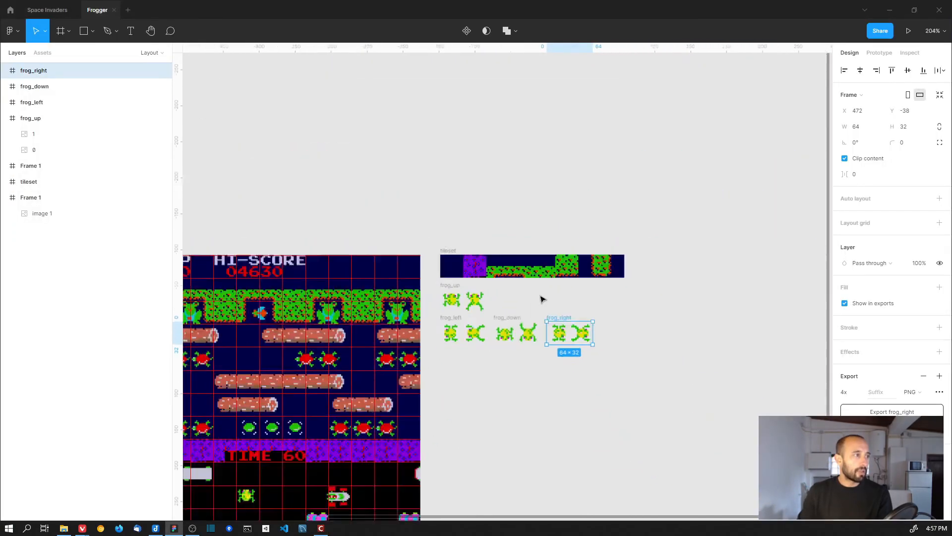
{"action": "scroll", "coordinate": [573, 220], "scroll_direction": "up", "scroll_amount": 6, "text": "ctrl"}
{"action": "scroll", "coordinate": [688, 221], "scroll_direction": "down", "scroll_amount": 4, "text": "ctrl"}
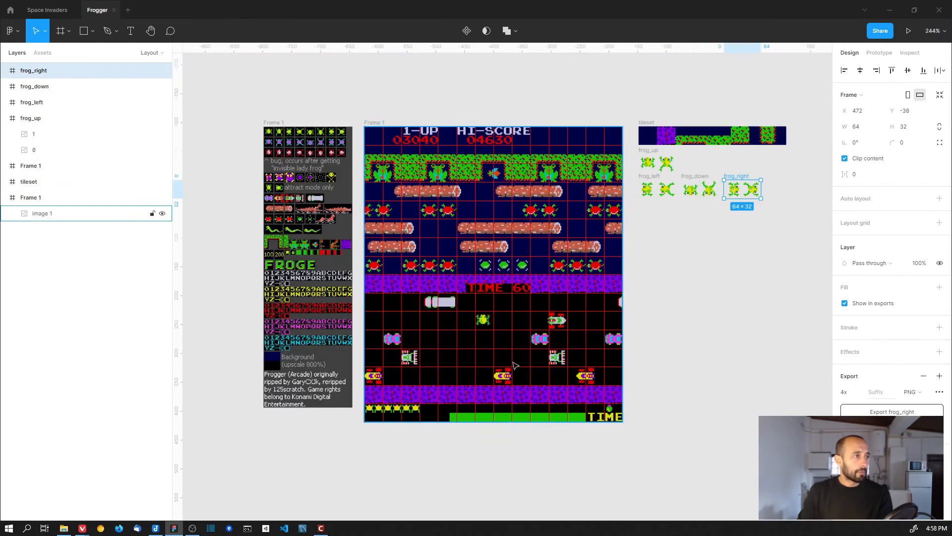
{"action": "left_click", "coordinate": [650, 164]}
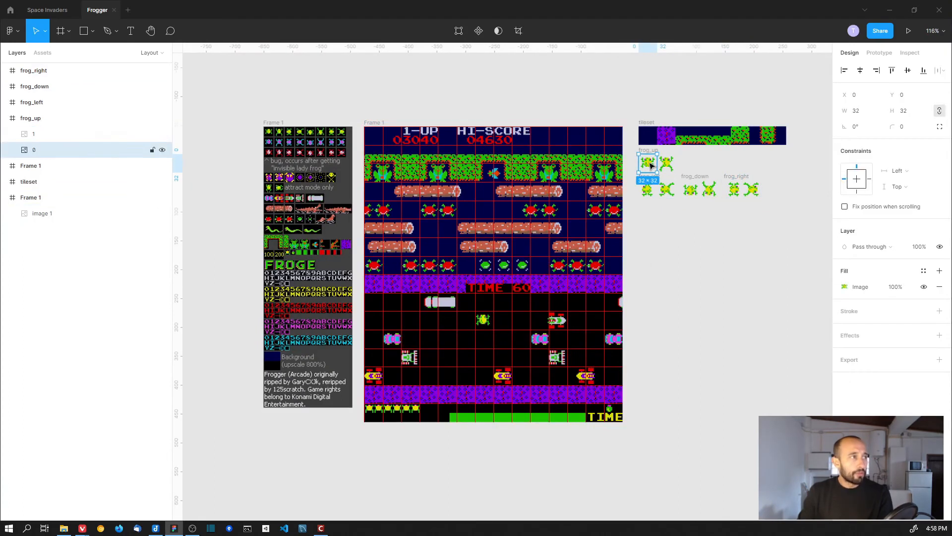
{"action": "key", "text": "ctrl+c"}
{"action": "key", "text": "ctrl+v"}
{"action": "left_click_drag", "start_coordinate": [651, 168], "coordinate": [493, 397]}
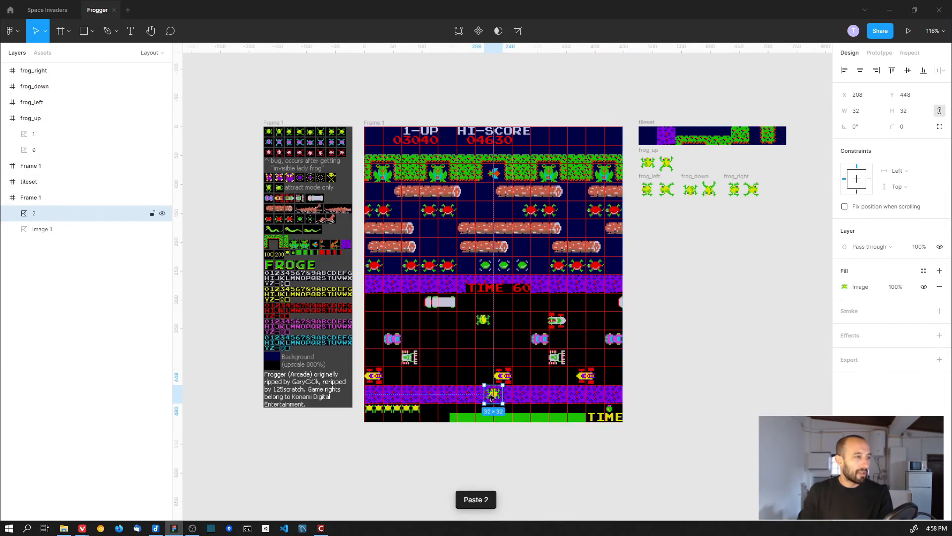
{"action": "scroll", "coordinate": [506, 409], "scroll_direction": "up", "scroll_amount": 1, "text": "ctrl"}
{"action": "scroll", "coordinate": [506, 408], "scroll_direction": "up", "scroll_amount": 5, "text": "ctrl"}
{"action": "scroll", "coordinate": [505, 409], "scroll_direction": "down", "scroll_amount": 6, "text": "ctrl"}
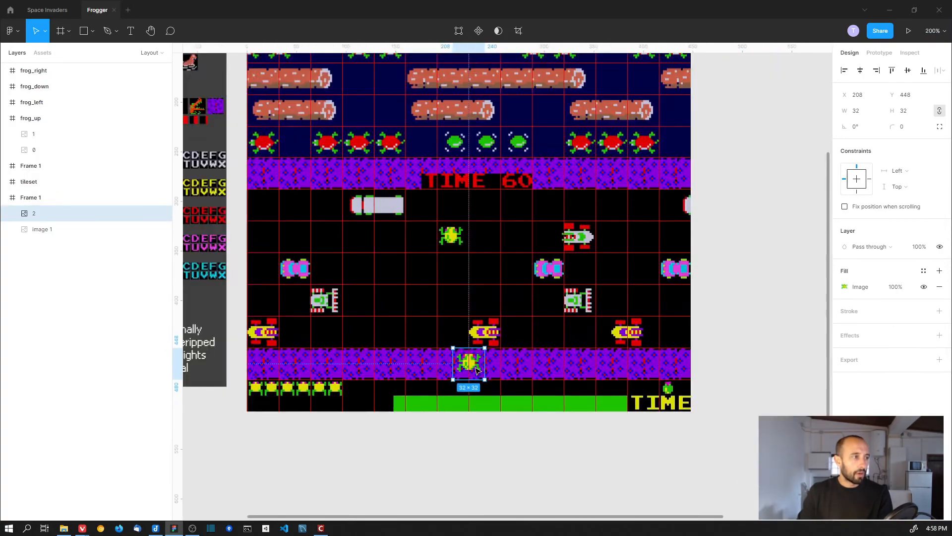
{"action": "middle_click_drag", "start_coordinate": [662, 318], "coordinate": [660, 347]}
- Switch to the browser and look up the Coordinates section in Stencylpedia's Scene Basics article
{"action": "key", "text": "alt+Tab"}
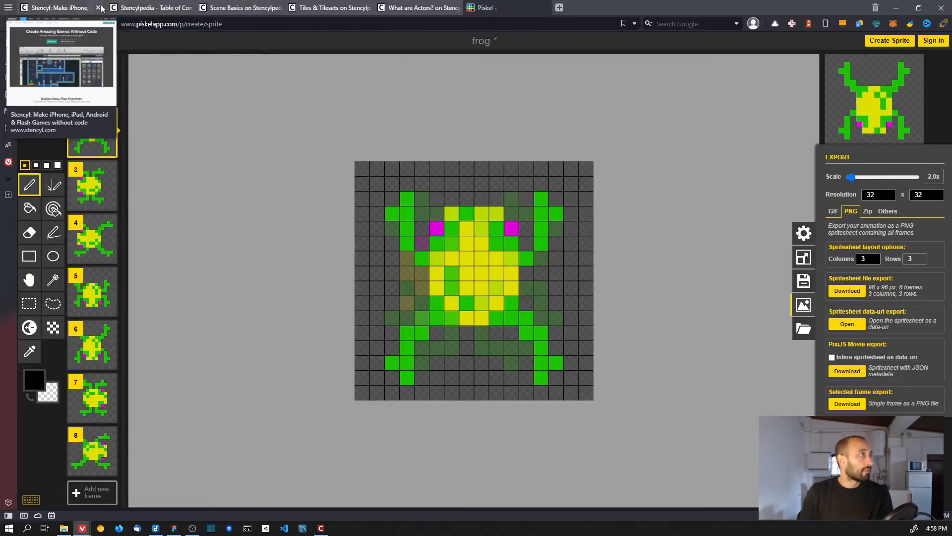
{"action": "left_click", "coordinate": [62, 8]}
{"action": "left_click", "coordinate": [272, 8]}
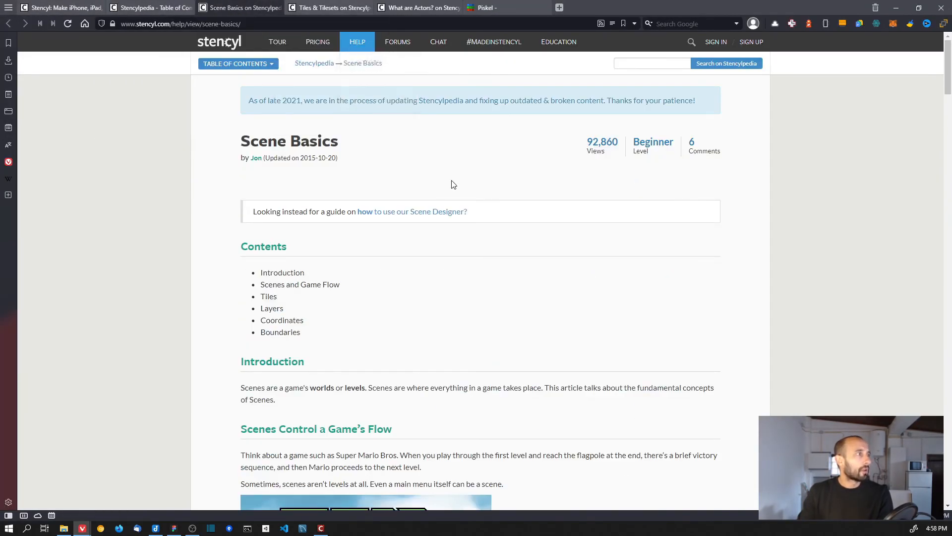
{"action": "scroll", "coordinate": [451, 183], "scroll_direction": "down", "scroll_amount": 20}
{"action": "scroll", "coordinate": [459, 180], "scroll_direction": "down", "scroll_amount": 20}
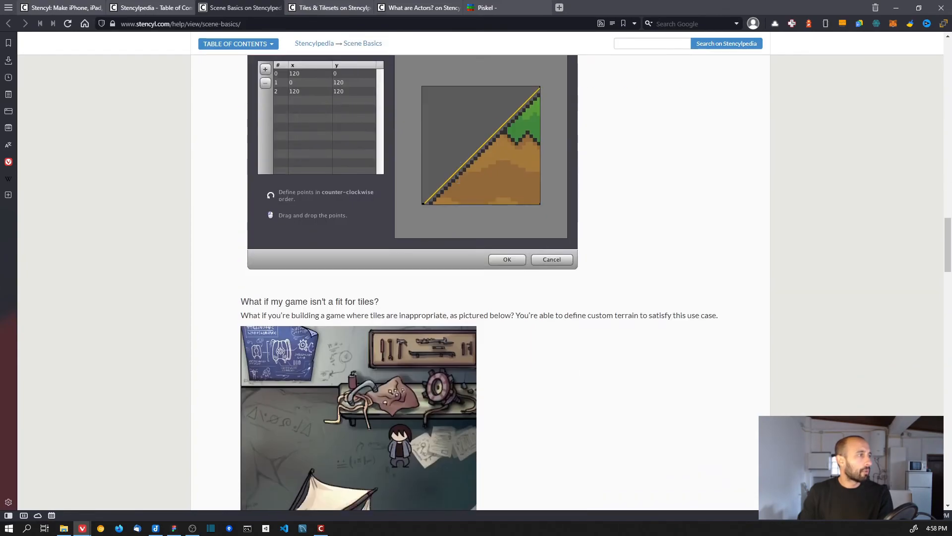
{"action": "scroll", "coordinate": [459, 184], "scroll_direction": "down", "scroll_amount": 9}
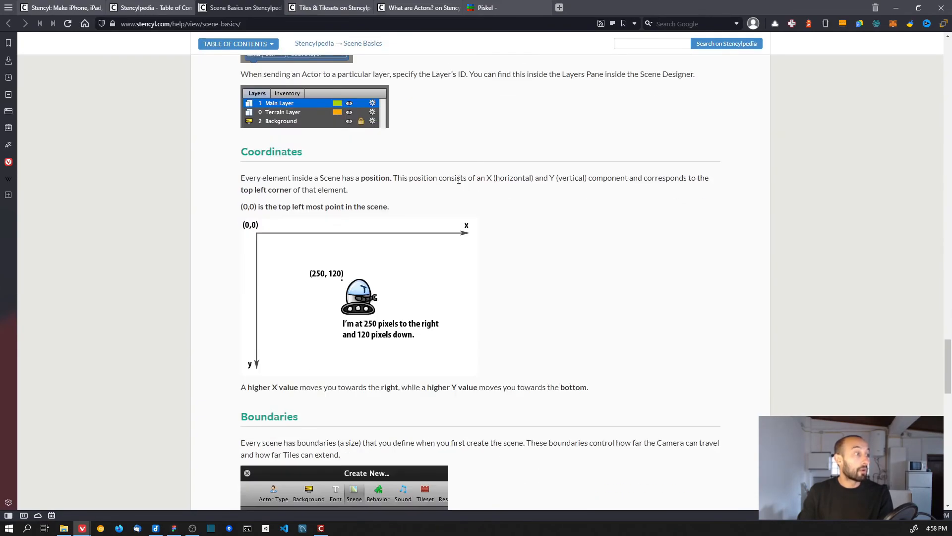
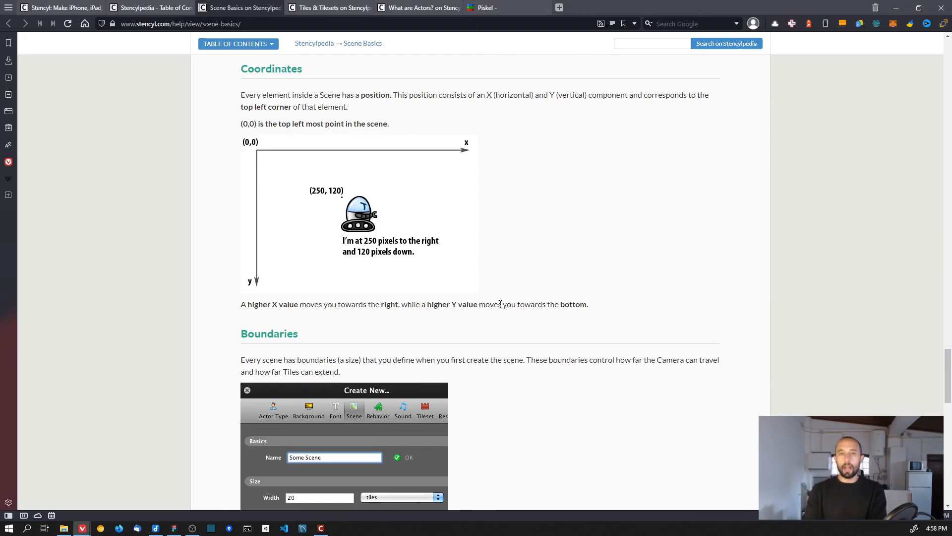
- Switch to Figma and shift the mockup's lower frog sprite to X 224, then back to X 208 on the purple strip
{"action": "key", "text": "alt+Tab"}
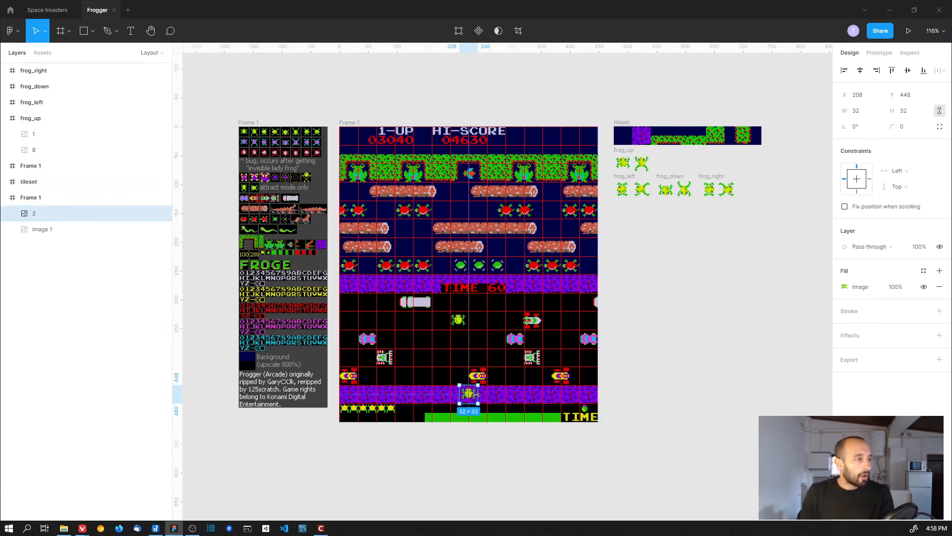
{"action": "scroll", "coordinate": [493, 421], "scroll_direction": "up", "scroll_amount": 5, "text": "ctrl"}
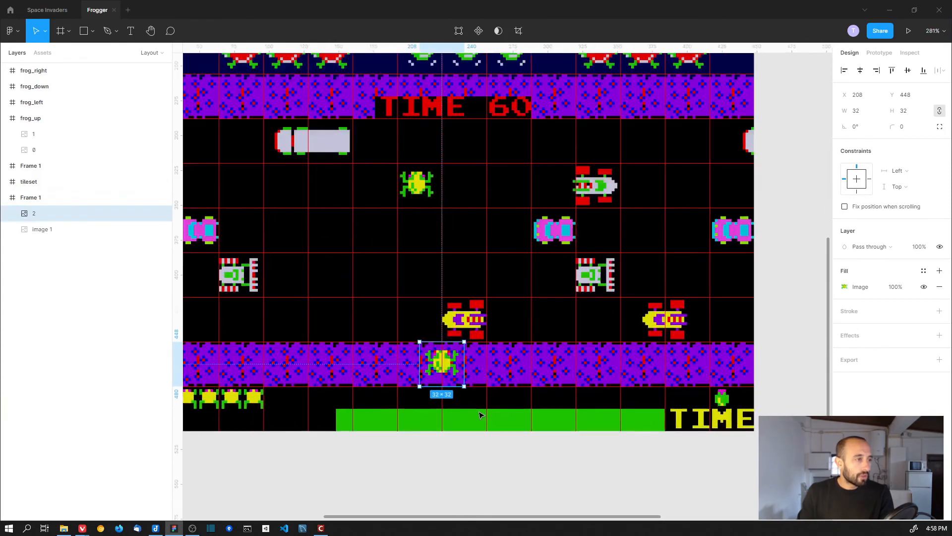
{"action": "scroll", "coordinate": [489, 416], "scroll_direction": "down", "scroll_amount": 3, "text": "ctrl"}
{"action": "scroll", "coordinate": [480, 409], "scroll_direction": "up", "scroll_amount": 3, "text": "ctrl"}
{"action": "key", "text": "Escape"}
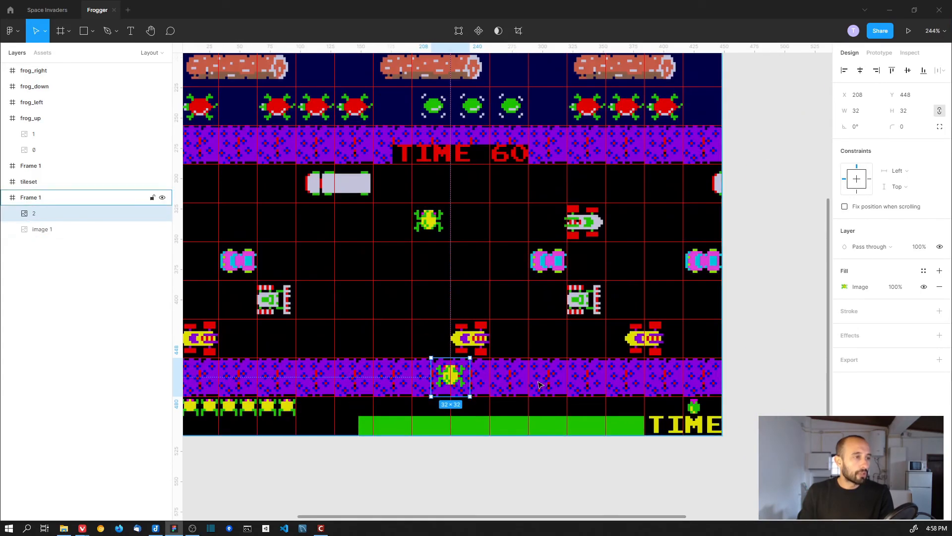
{"action": "scroll", "coordinate": [583, 370], "scroll_direction": "left", "scroll_amount": 2, "text": "shift"}
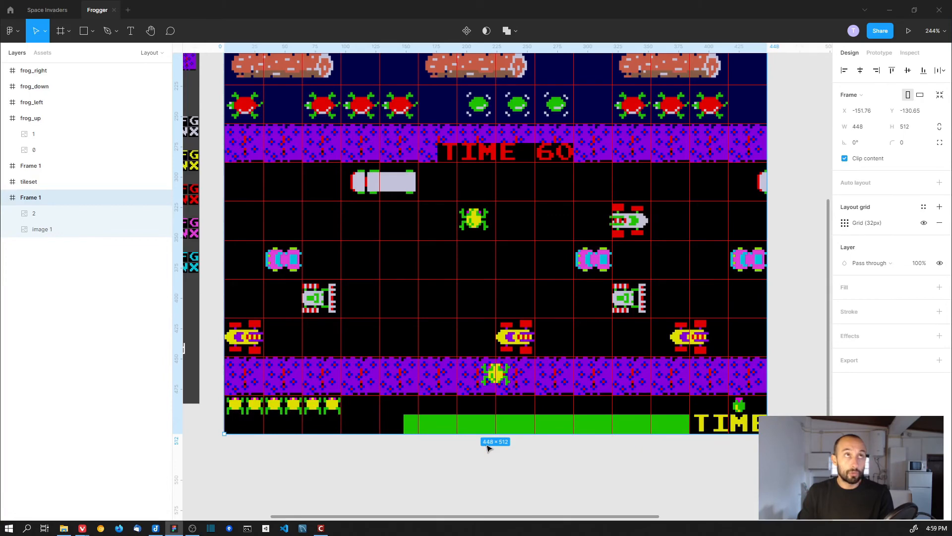
{"action": "left_click", "coordinate": [502, 376]}
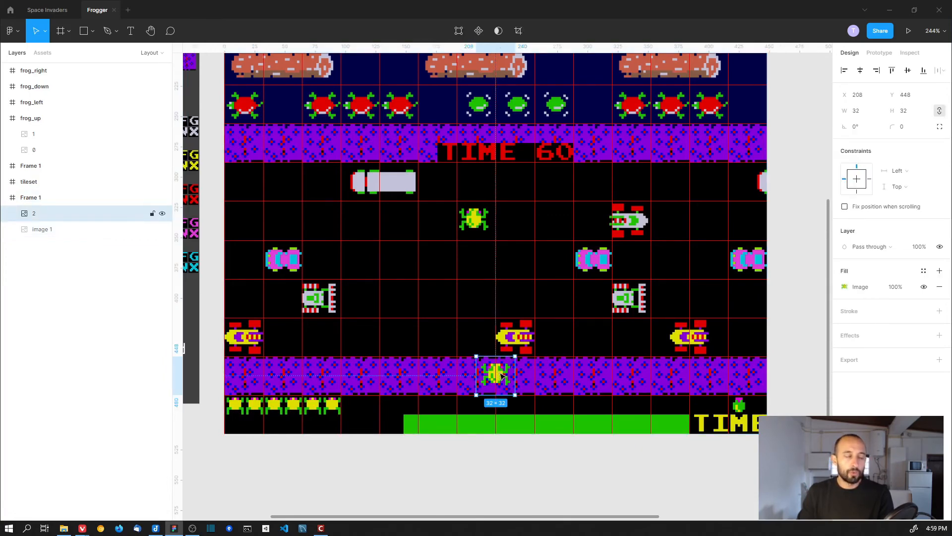
{"action": "left_click_drag", "start_coordinate": [503, 375], "coordinate": [522, 375]}
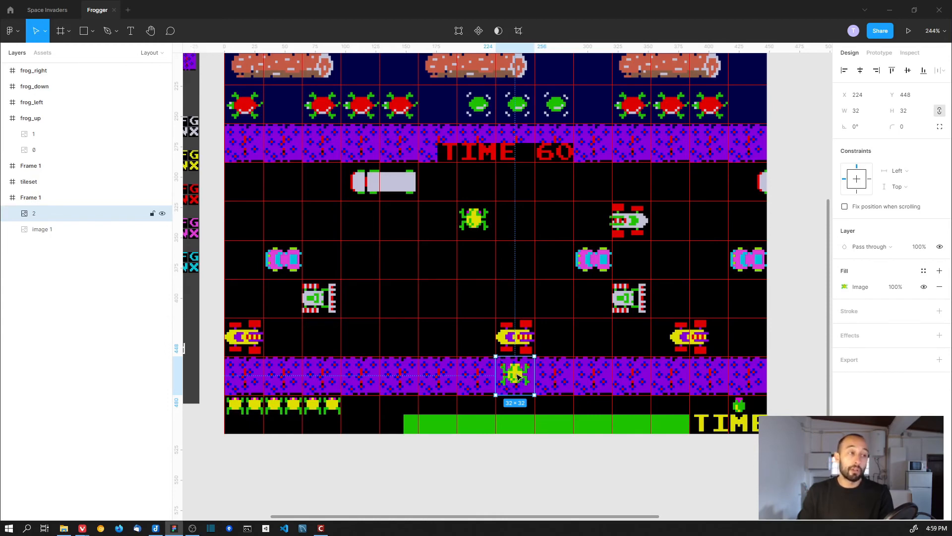
{"action": "left_click_drag", "start_coordinate": [518, 377], "coordinate": [499, 375]}
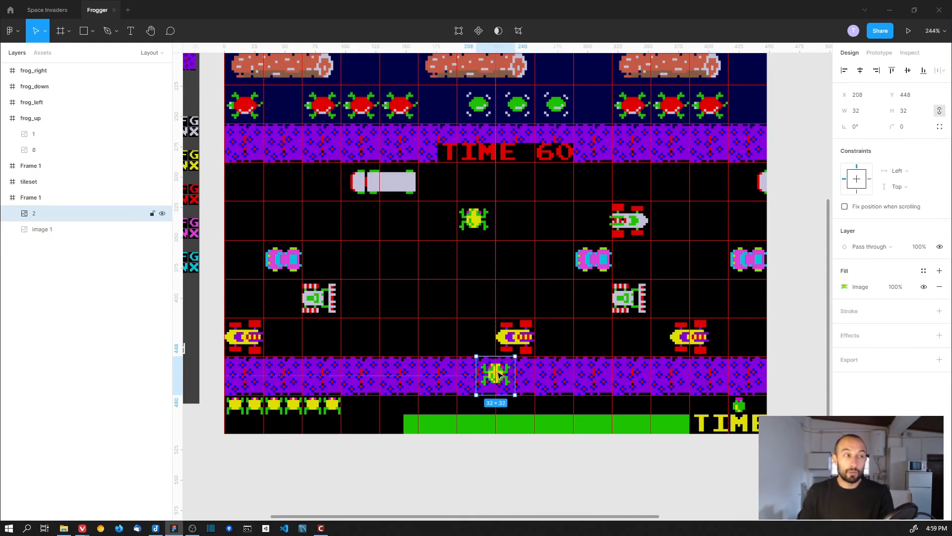
- Switch to Stencyl and set the selected frog actor's X position to 208
{"action": "key", "text": "alt+Tab"}
{"action": "key", "text": "alt+Tab"}
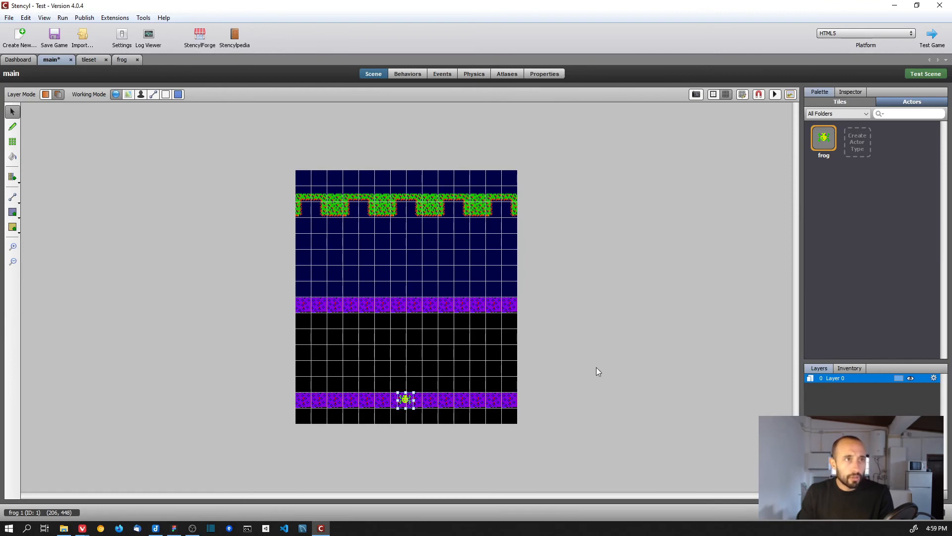
{"action": "left_click", "coordinate": [848, 92]}
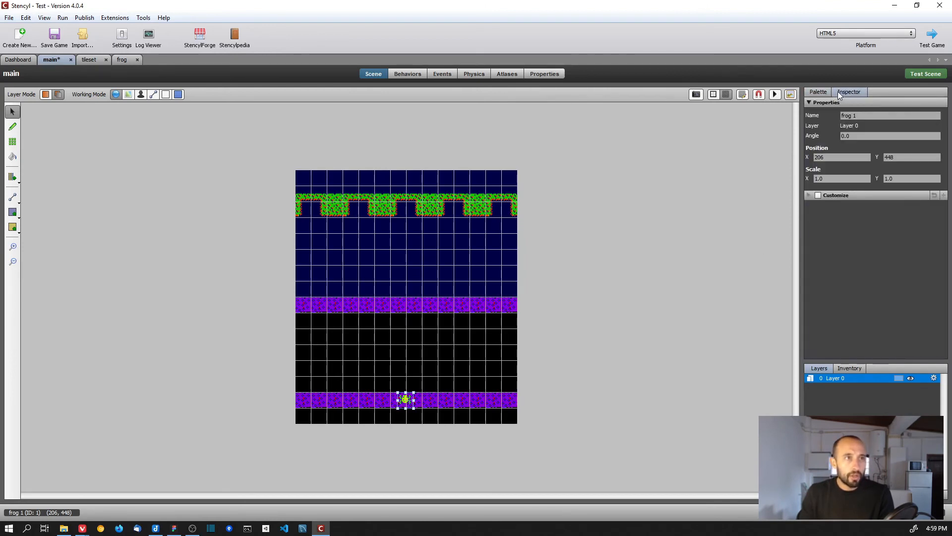
{"action": "key", "text": "BackSpace"}
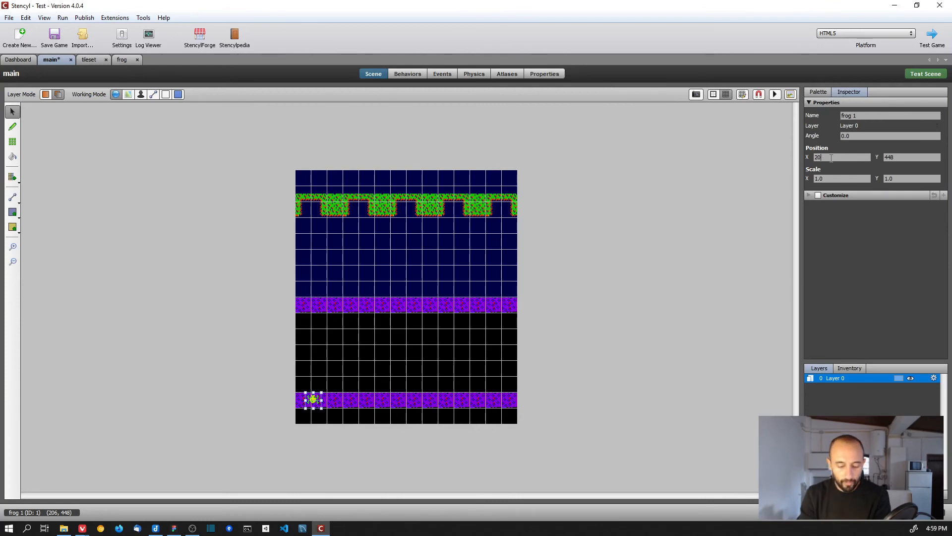
{"action": "type", "text": "8"}
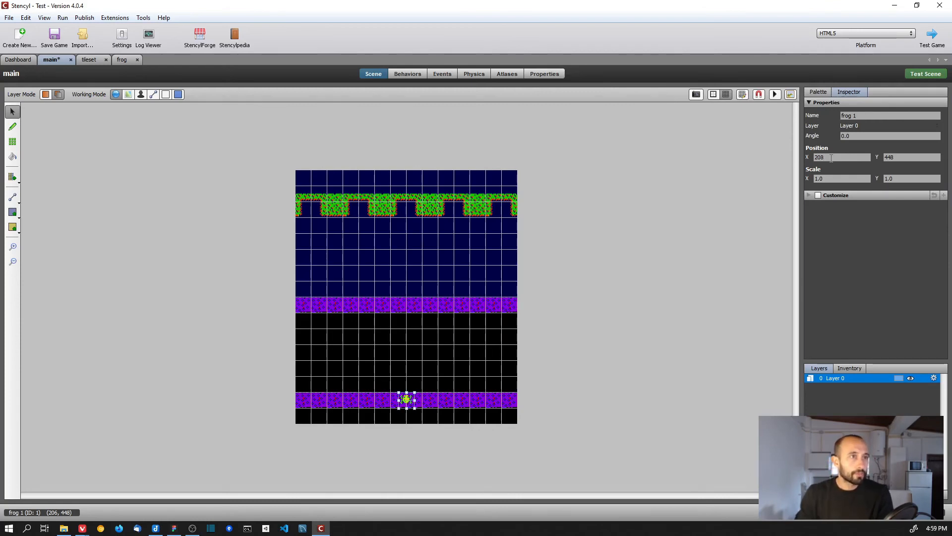
- Switch to Figma, select the Frogger mockup frame to check its size, and bring up the Calculator beside it
{"action": "key", "text": "alt+Tab"}
{"action": "key", "text": "alt+Tab"}
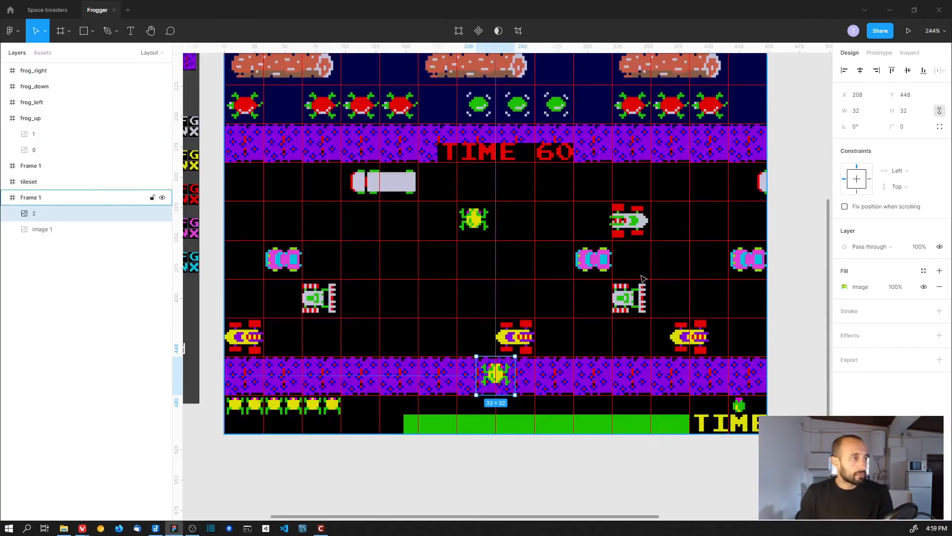
{"action": "scroll", "coordinate": [513, 315], "scroll_direction": "down", "scroll_amount": 3}
{"action": "key", "text": "Escape"}
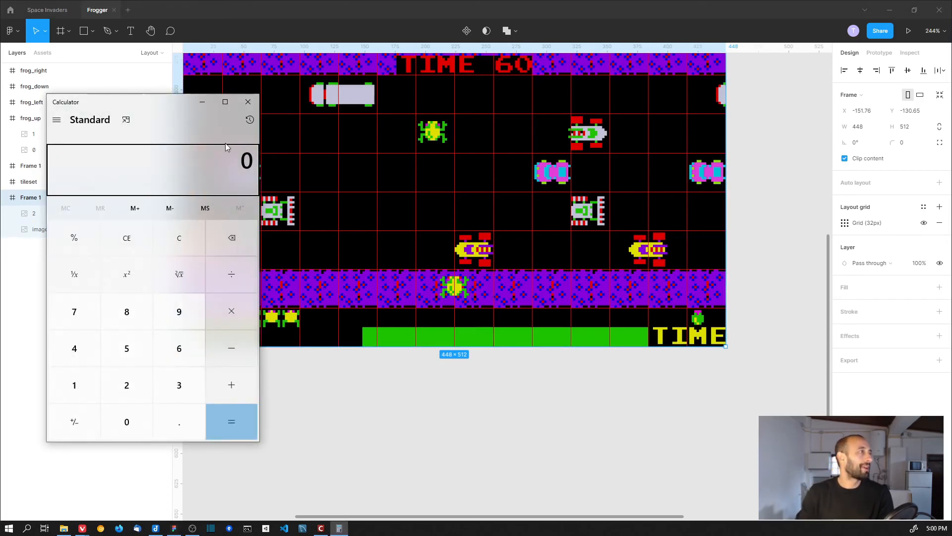
{"action": "left_click_drag", "start_coordinate": [149, 102], "coordinate": [951, 322]}
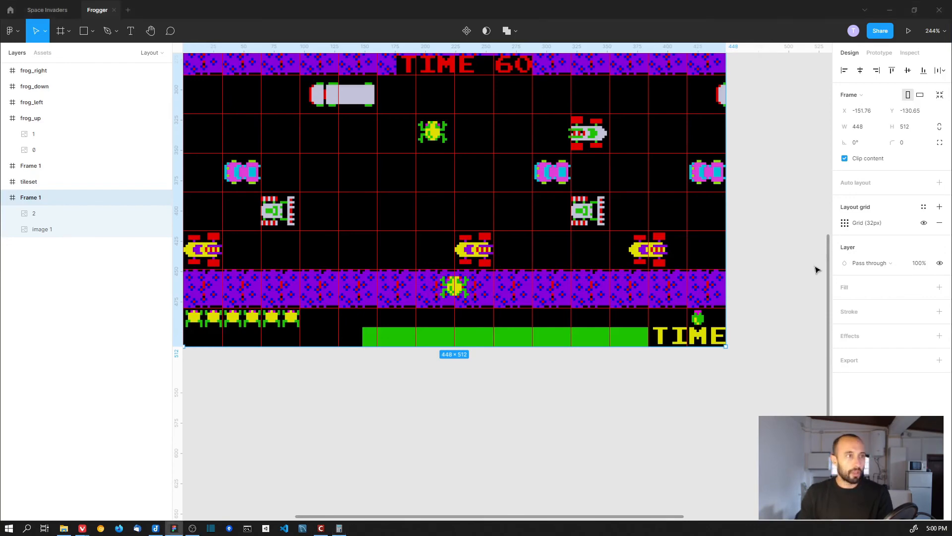
- Return to Stencyl, try 464 as the frog's Y position, and clear the entry back to 4
{"action": "key", "text": "alt+Tab"}
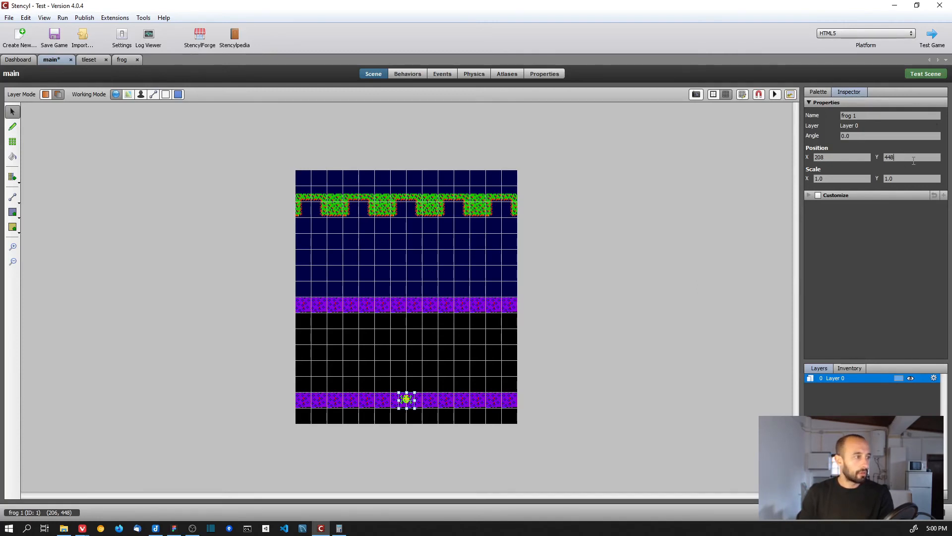
{"action": "key", "text": "BackSpace"}
{"action": "key", "text": "BackSpace"}
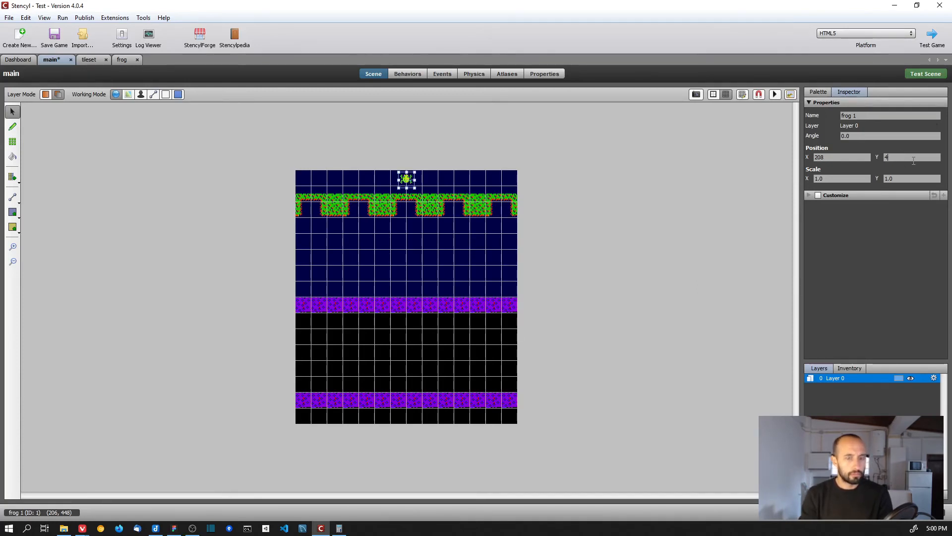
{"action": "type", "text": "64"}
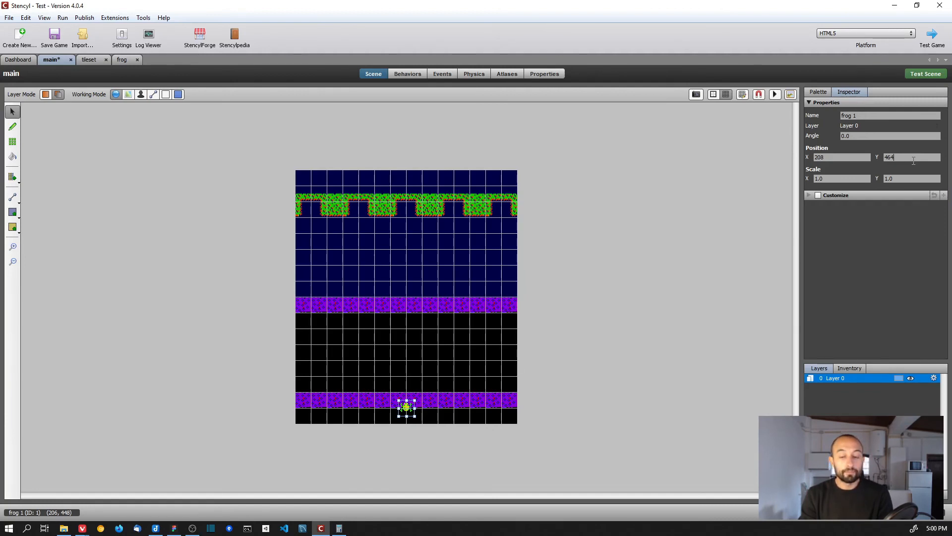
{"action": "key", "text": "BackSpace"}
{"action": "key", "text": "BackSpace"}
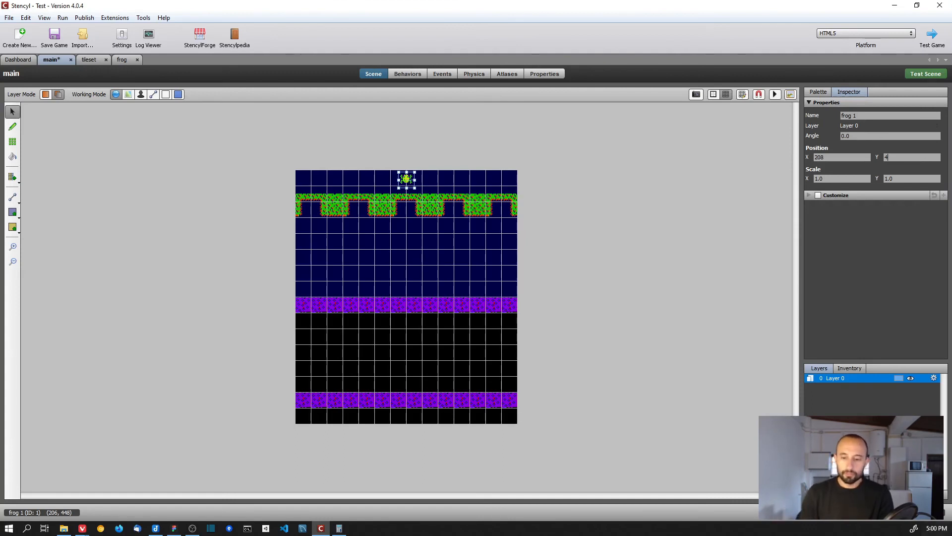
- Try entering 480-32 as the frog's Y position, then reduce the entry to 480
{"action": "key", "text": "alt+Tab"}
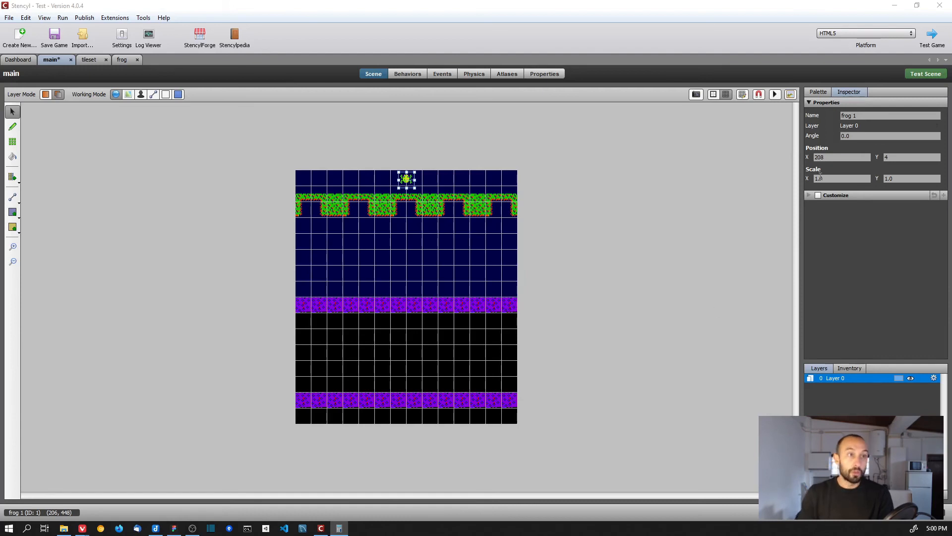
{"action": "left_click", "coordinate": [888, 156]}
{"action": "type", "text": "80-32"}
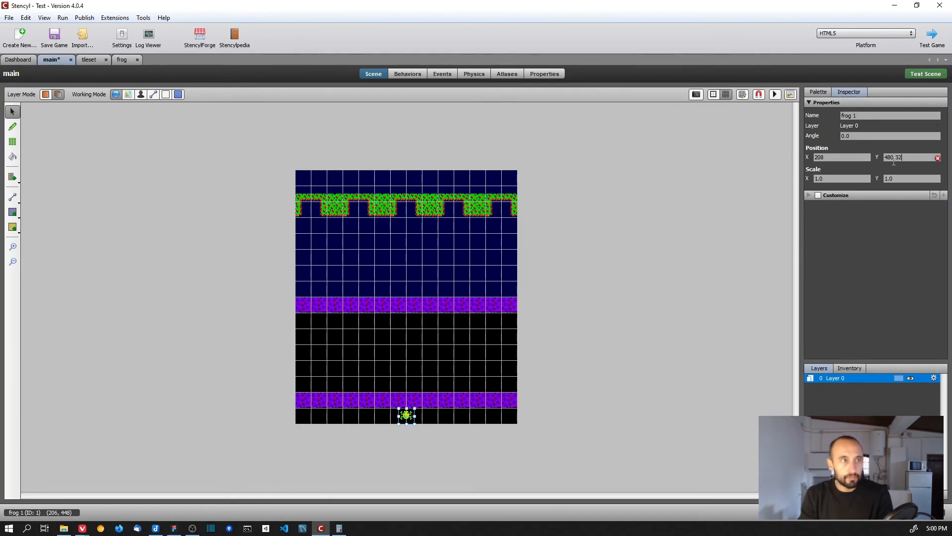
{"action": "key", "text": "Delete"}
{"action": "key", "text": "Delete"}
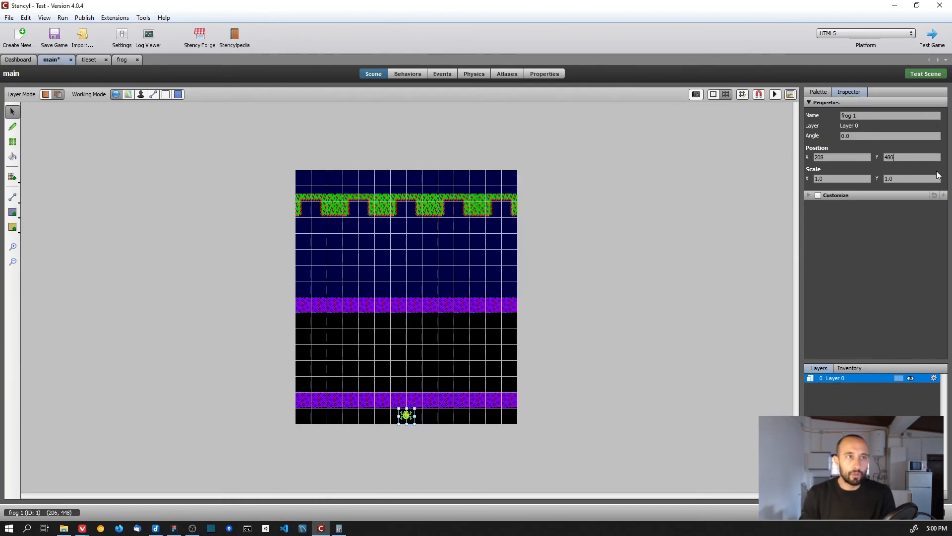
- Set the frog actor's Y position to 448
{"action": "key", "text": "alt+Tab"}
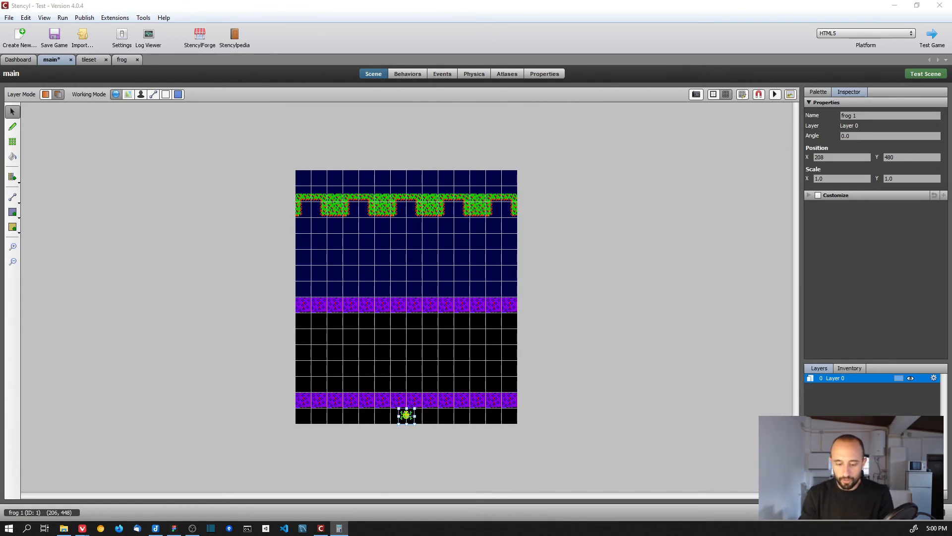
{"action": "left_click", "coordinate": [909, 160]}
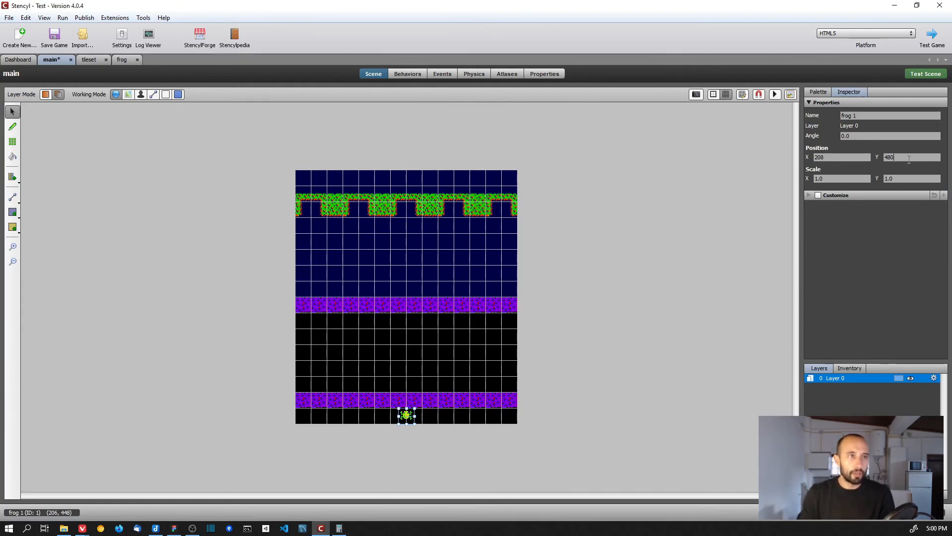
{"action": "key", "text": "BackSpace"}
{"action": "key", "text": "BackSpace"}
{"action": "key", "text": "BackSpace"}
{"action": "type", "text": "448"}
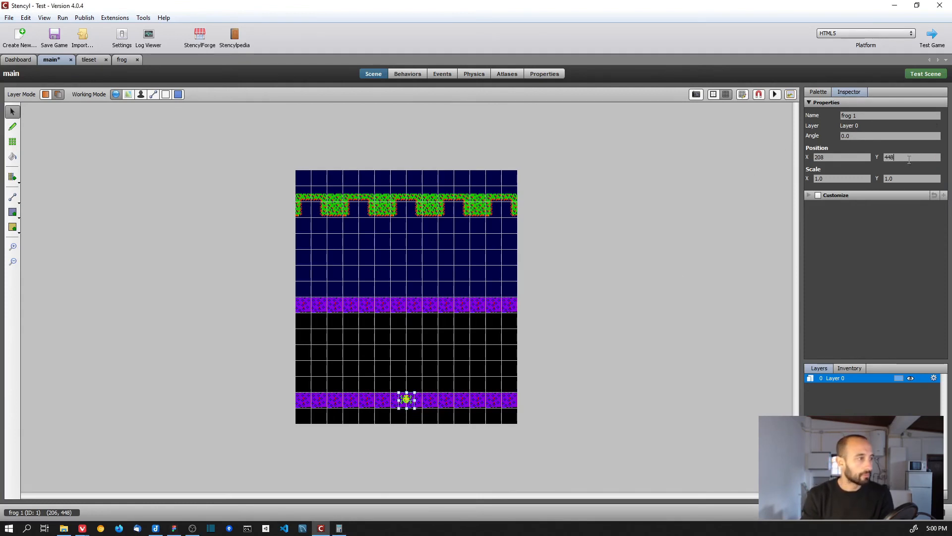
- Switch to Figma and move the lower frog sprite down to Y 480, then back to Y 448 on the purple strip
{"action": "key", "text": "alt+Tab"}
{"action": "key", "text": "alt+Tab"}
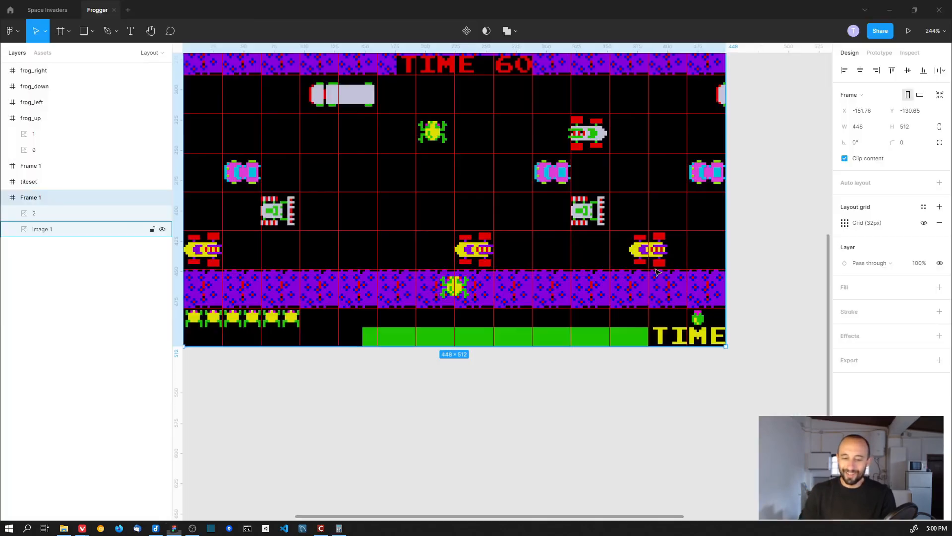
{"action": "middle_click_drag", "start_coordinate": [449, 328], "coordinate": [471, 372]}
{"action": "left_click", "coordinate": [476, 334]}
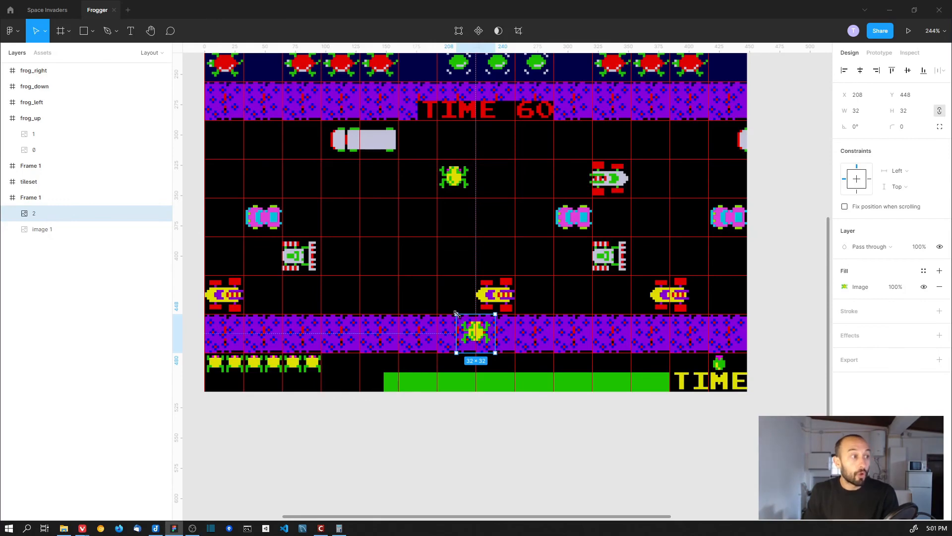
{"action": "left_click_drag", "start_coordinate": [479, 337], "coordinate": [480, 377]}
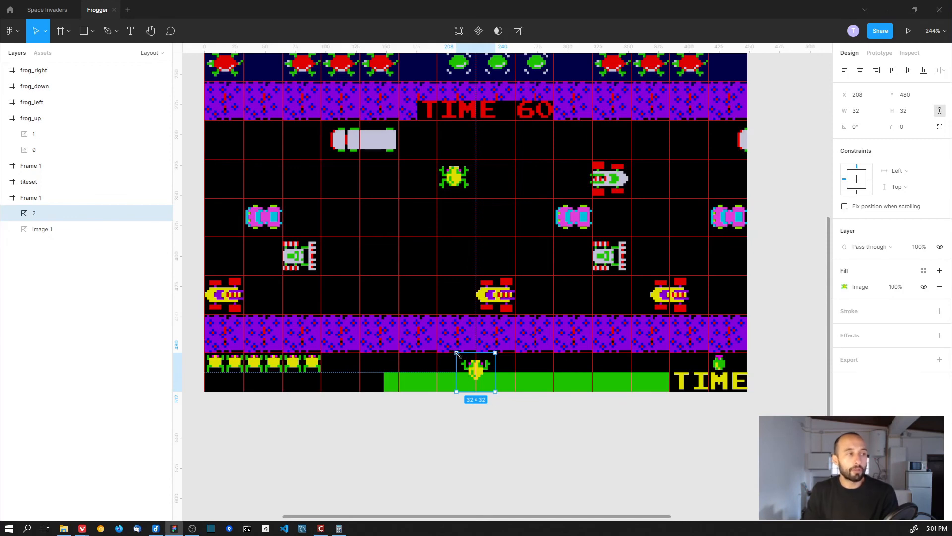
{"action": "left_click_drag", "start_coordinate": [472, 377], "coordinate": [479, 335]}
{"action": "left_click_drag", "start_coordinate": [477, 341], "coordinate": [477, 337]}
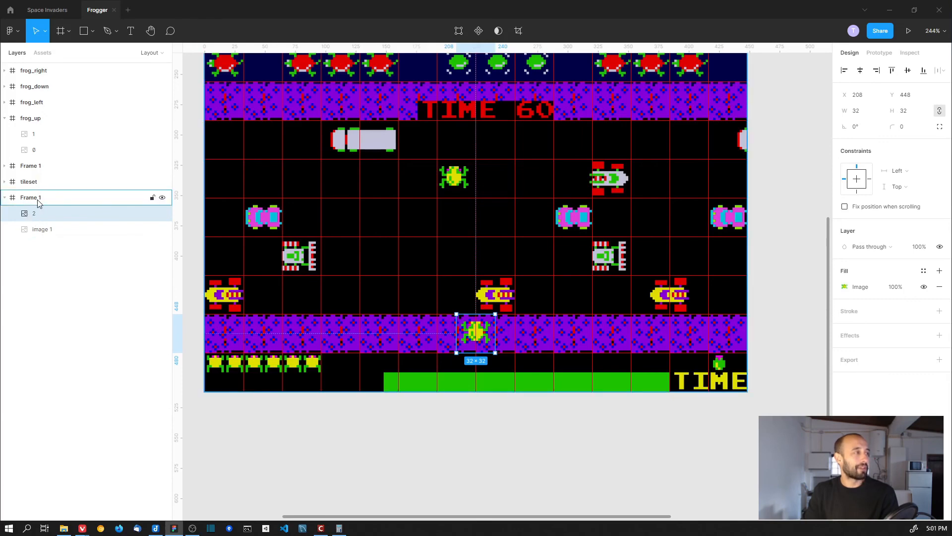
- Close the Calculator, switch back to Stencyl and save the game with the repositioned frog
{"action": "left_click", "coordinate": [913, 98]}
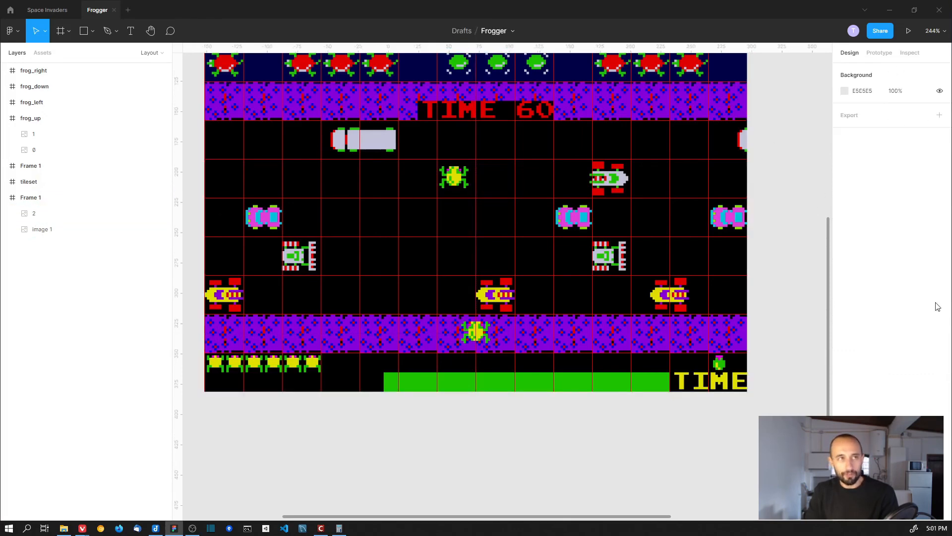
{"action": "left_click", "coordinate": [821, 206]}
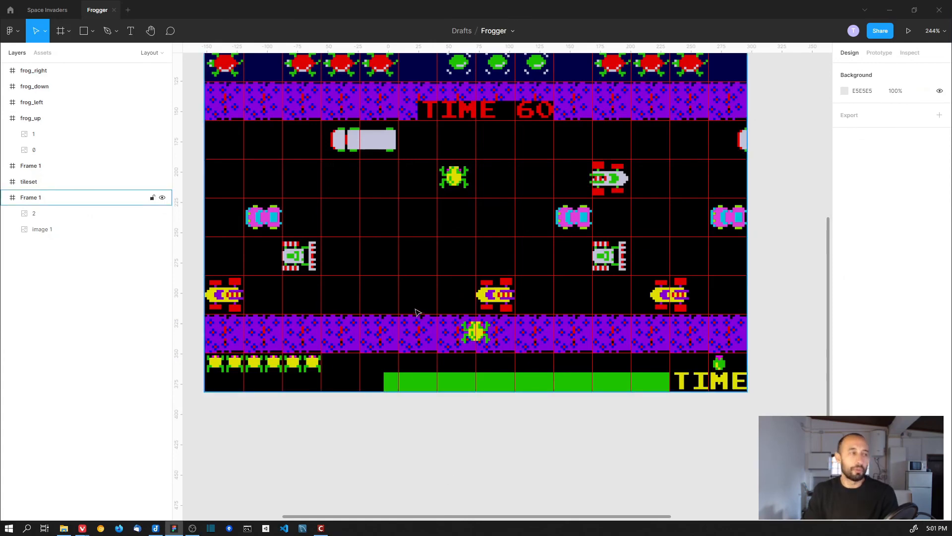
{"action": "scroll", "coordinate": [419, 314], "scroll_direction": "down", "scroll_amount": 5, "text": "ctrl"}
{"action": "middle_click_drag", "start_coordinate": [460, 284], "coordinate": [447, 328]}
{"action": "key", "text": "alt+Tab"}
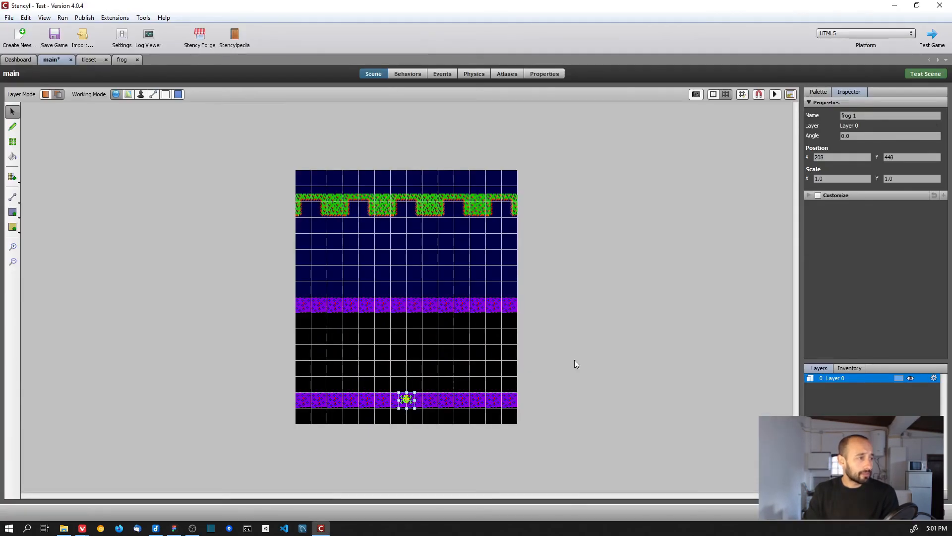
{"action": "key", "text": "ctrl+s"}
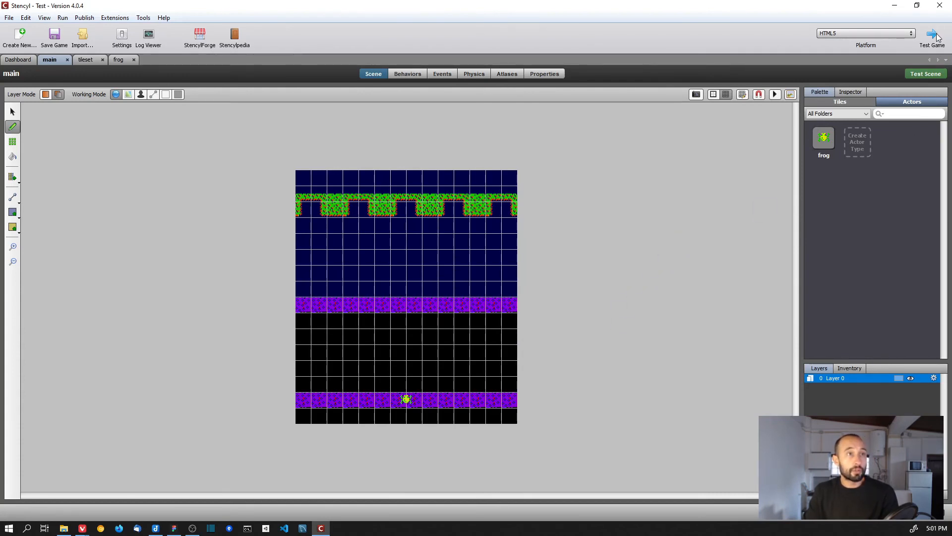
- Test the game with HTML5 as the target platform
{"action": "left_click", "coordinate": [912, 33]}
{"action": "left_click", "coordinate": [882, 54]}
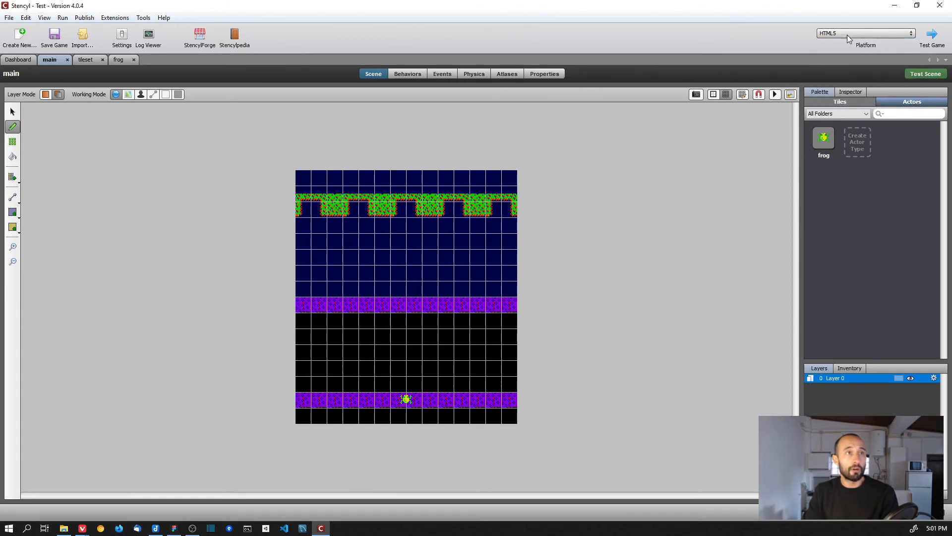
{"action": "left_click", "coordinate": [930, 42]}
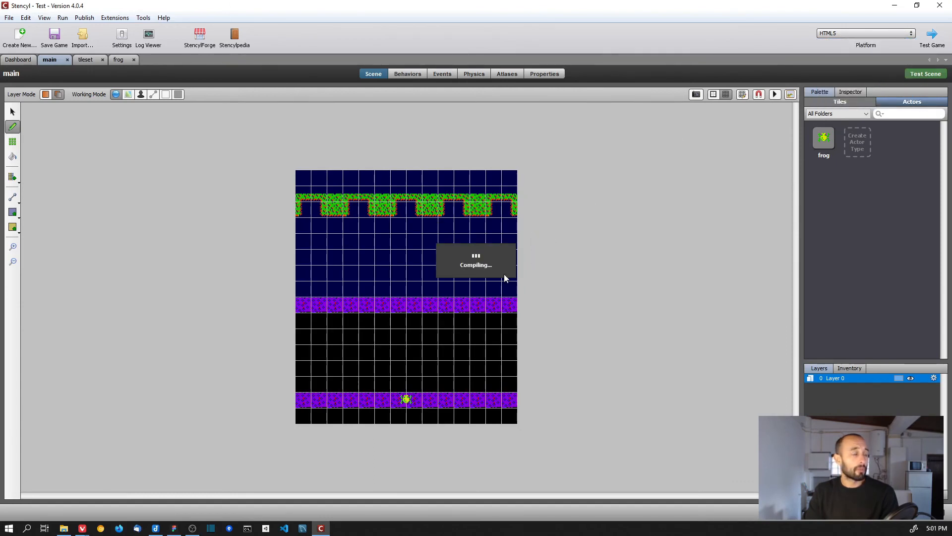